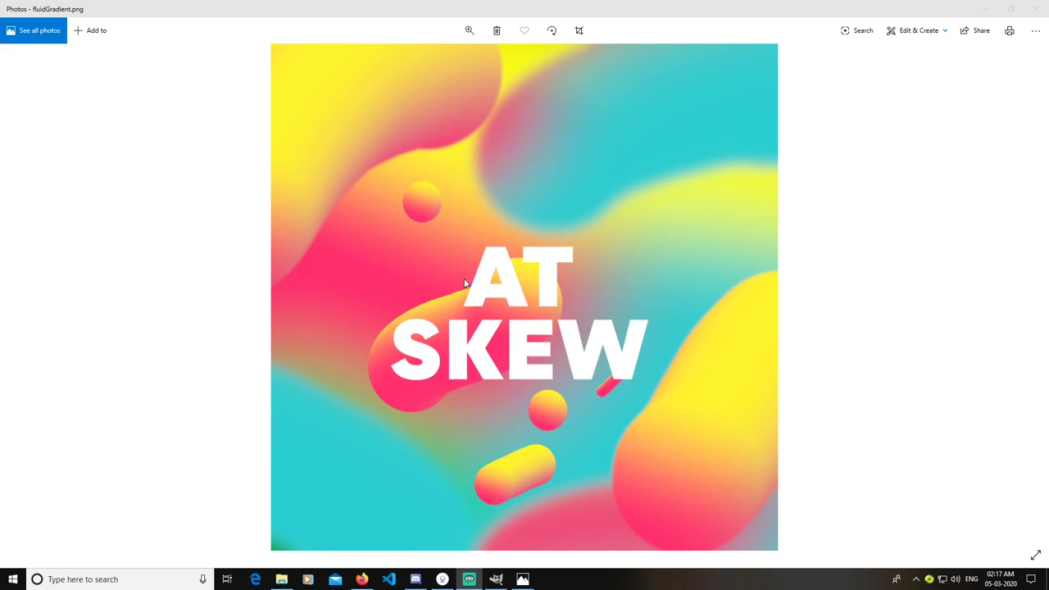
# Create a new 2000 × 2000 pixel white image via File > New.
pyautogui.click(496, 580)
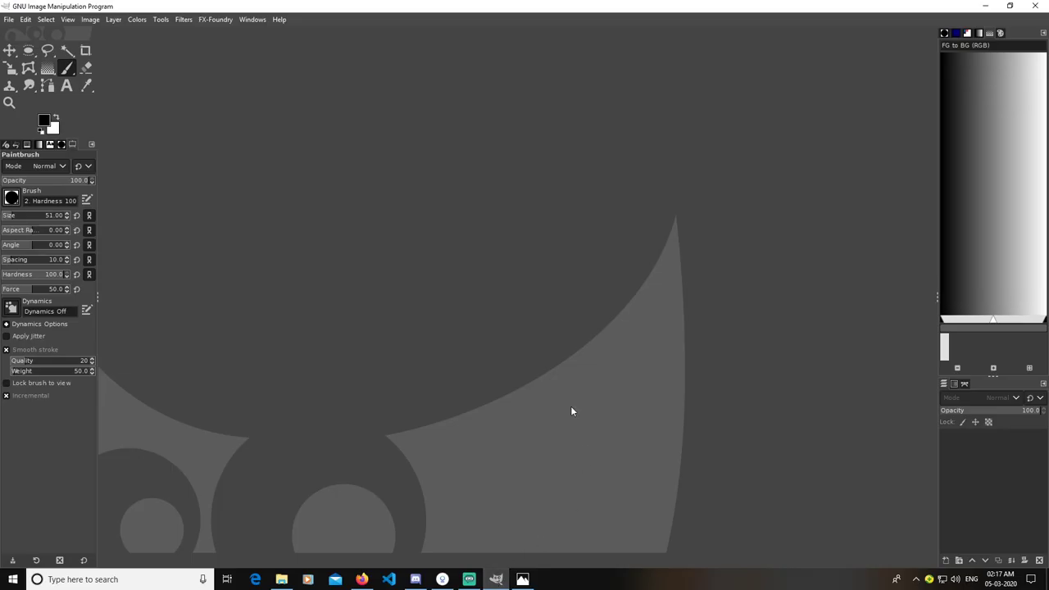
pyautogui.click(10, 20)
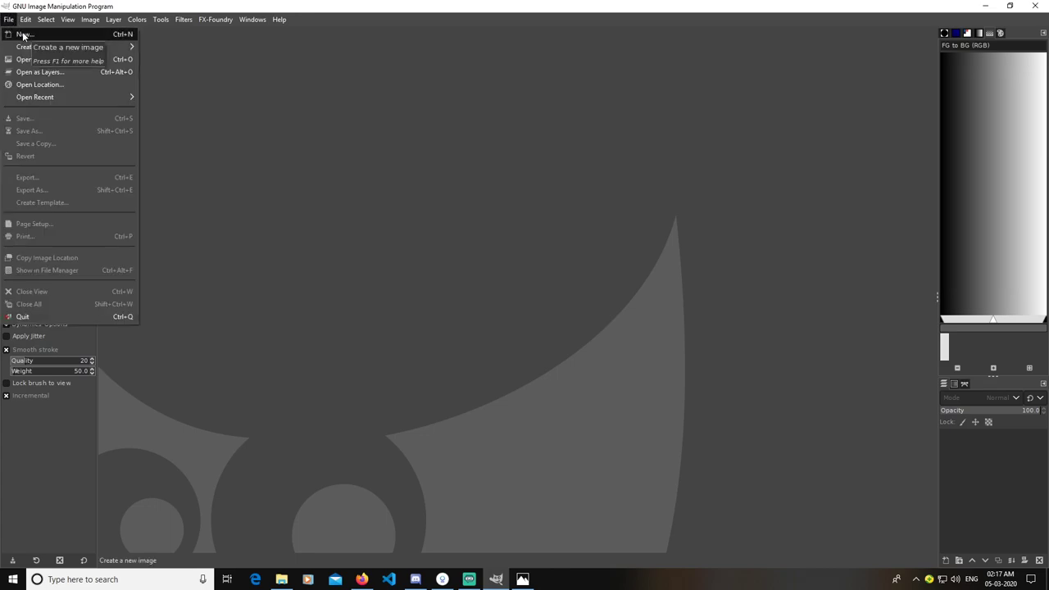
pyautogui.click(17, 35)
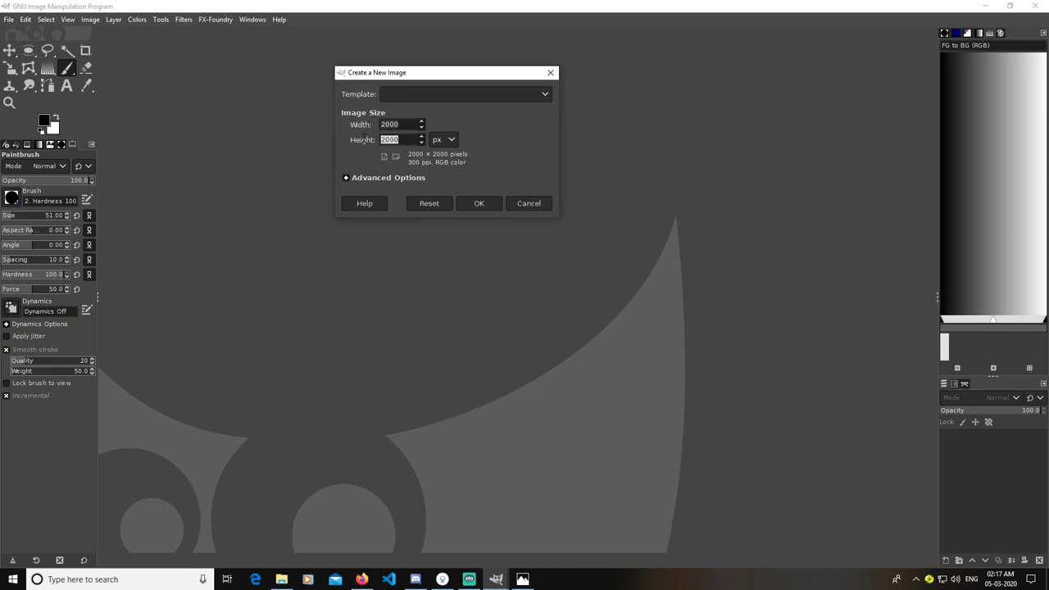
pyautogui.click(487, 206)
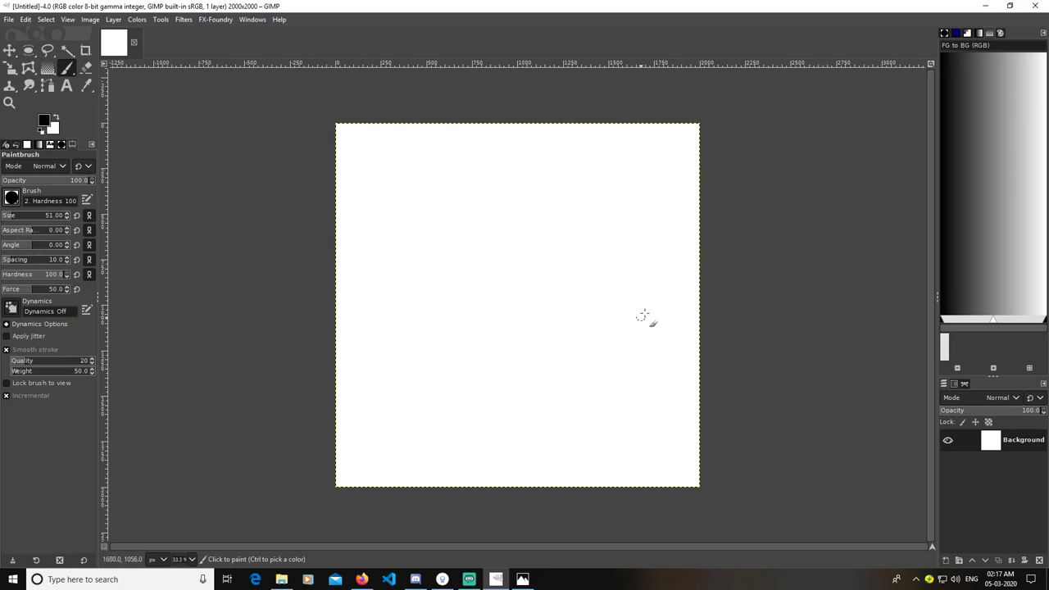
# Drag the palette PNG from File Explorer in as a new layer and hide it.
pyautogui.click(282, 580)
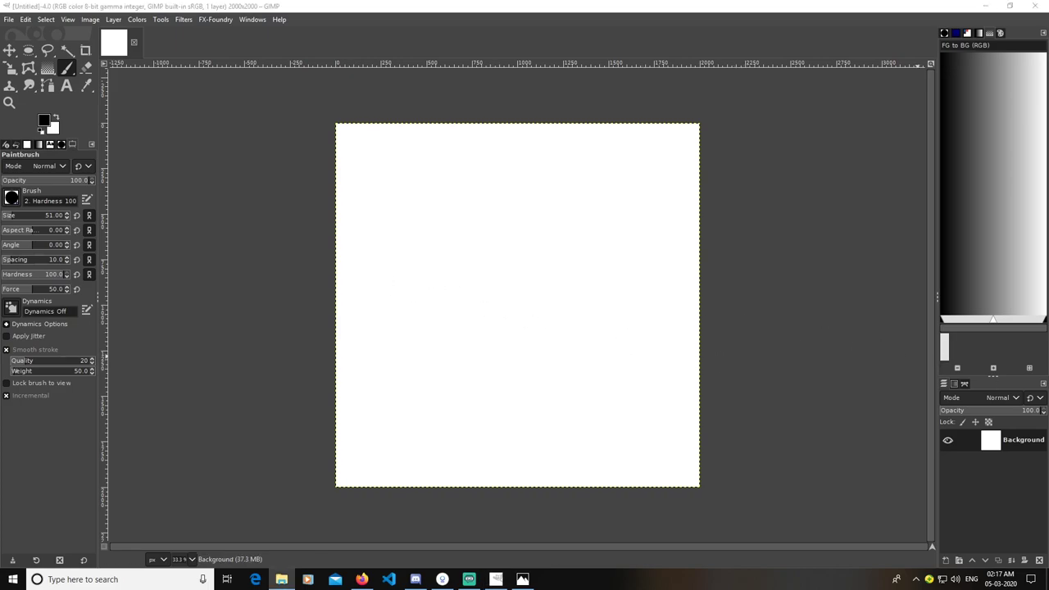
pyautogui.moveTo(680, 356); pyautogui.dragTo(671, 344)
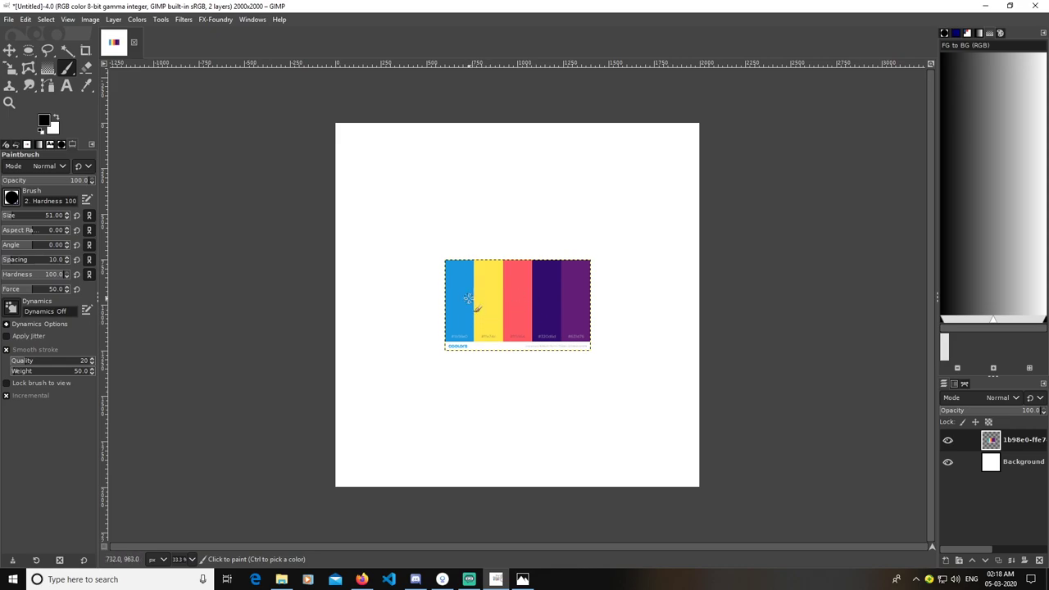
pyautogui.click(948, 441)
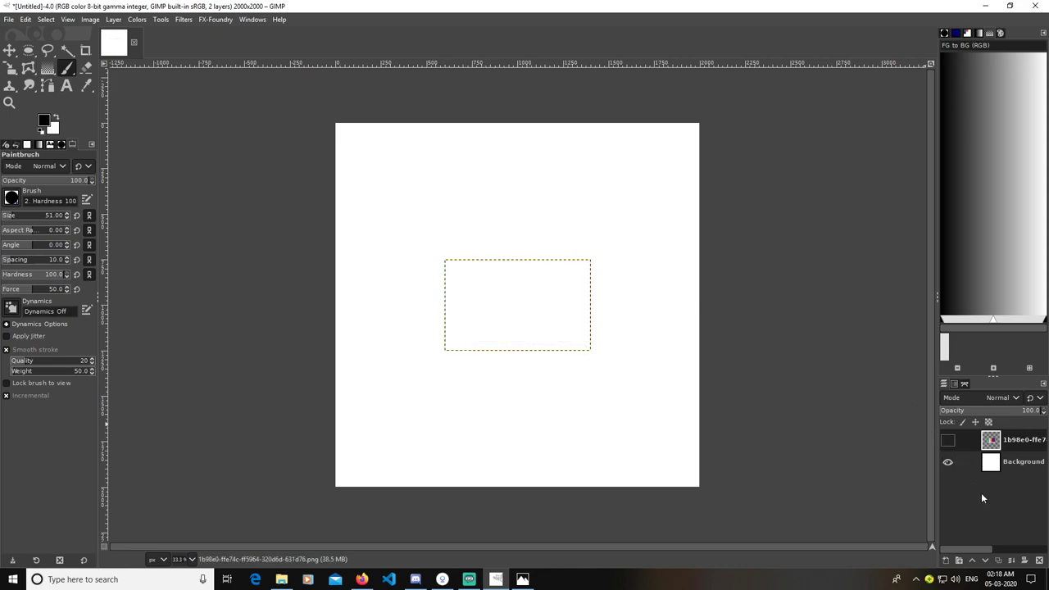
# Fill the Background layer with the black foreground colour using Edit > Fill with FG Color.
pyautogui.click(45, 121)
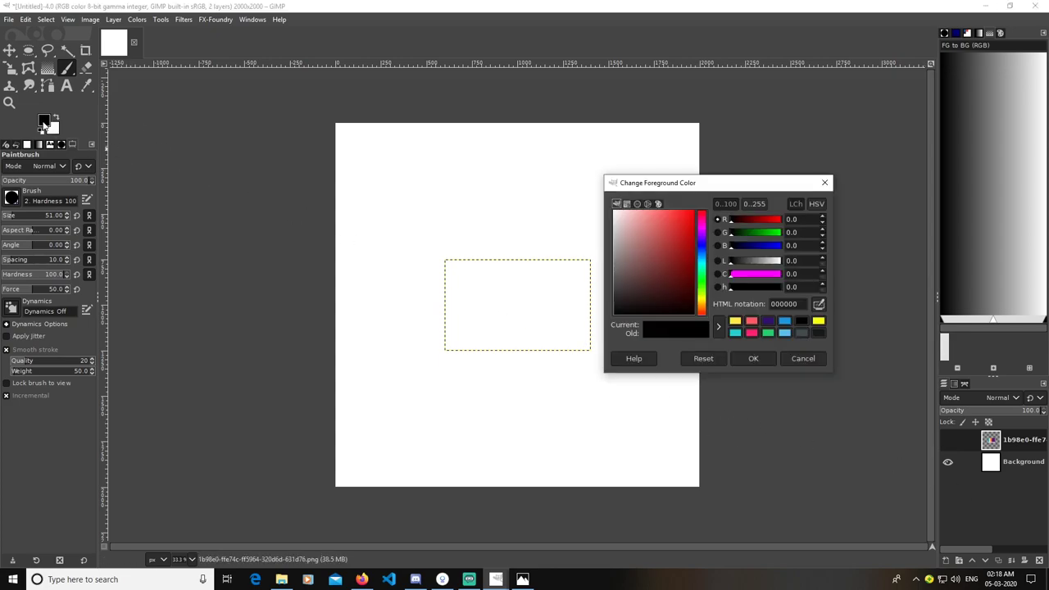
pyautogui.moveTo(792, 188); pyautogui.dragTo(805, 182)
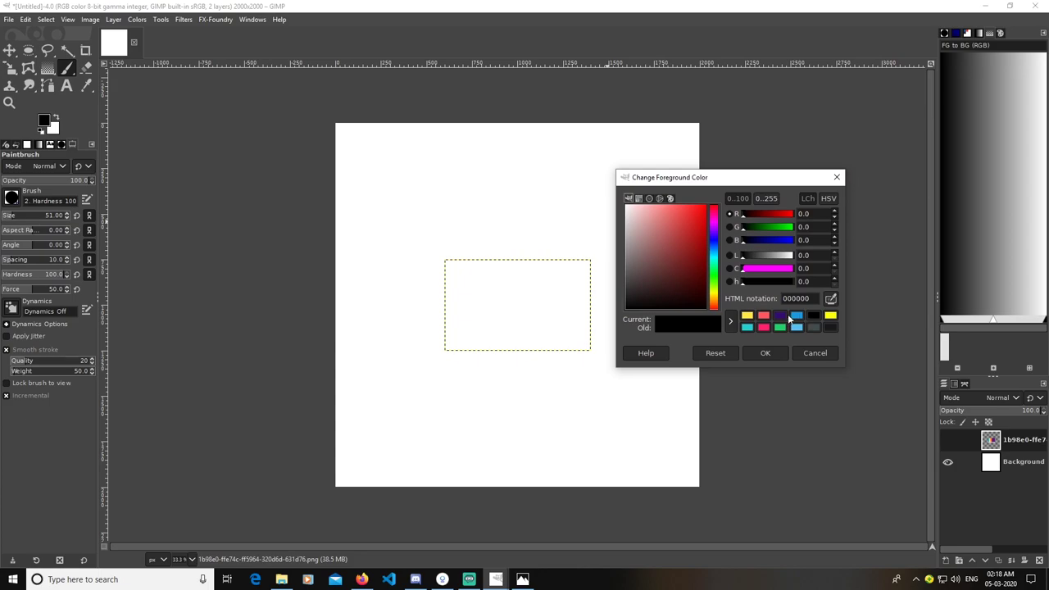
pyautogui.moveTo(789, 184); pyautogui.dragTo(803, 177)
pyautogui.click(851, 171)
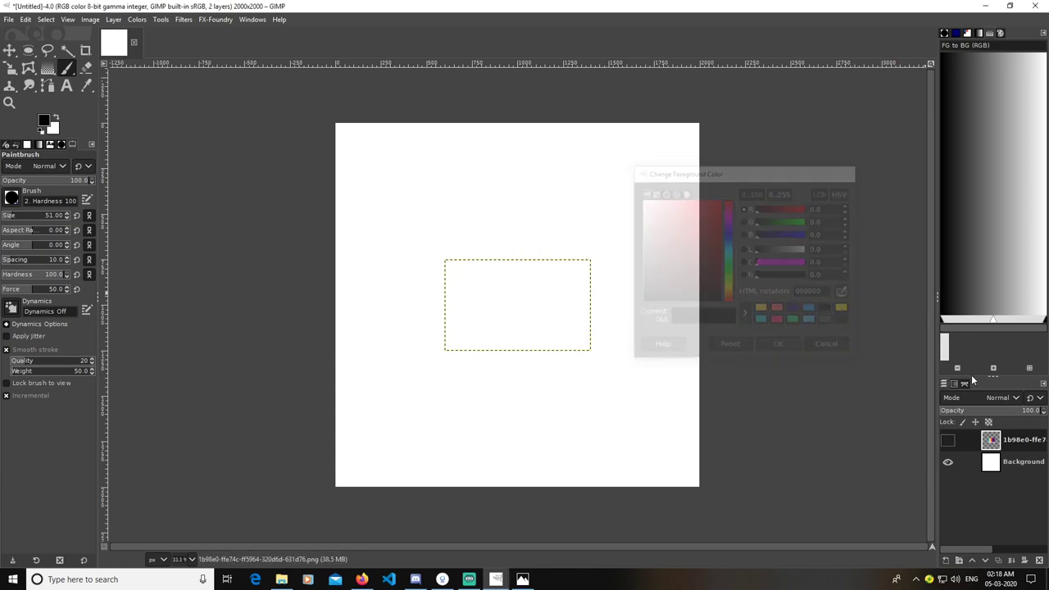
pyautogui.click(1017, 461)
pyautogui.click(28, 20)
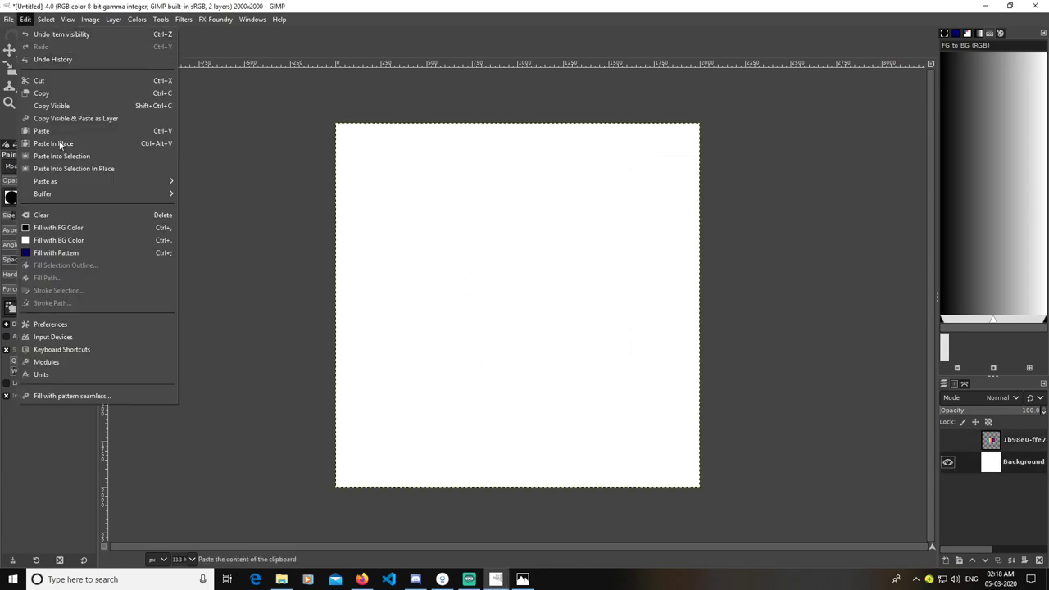
pyautogui.click(69, 229)
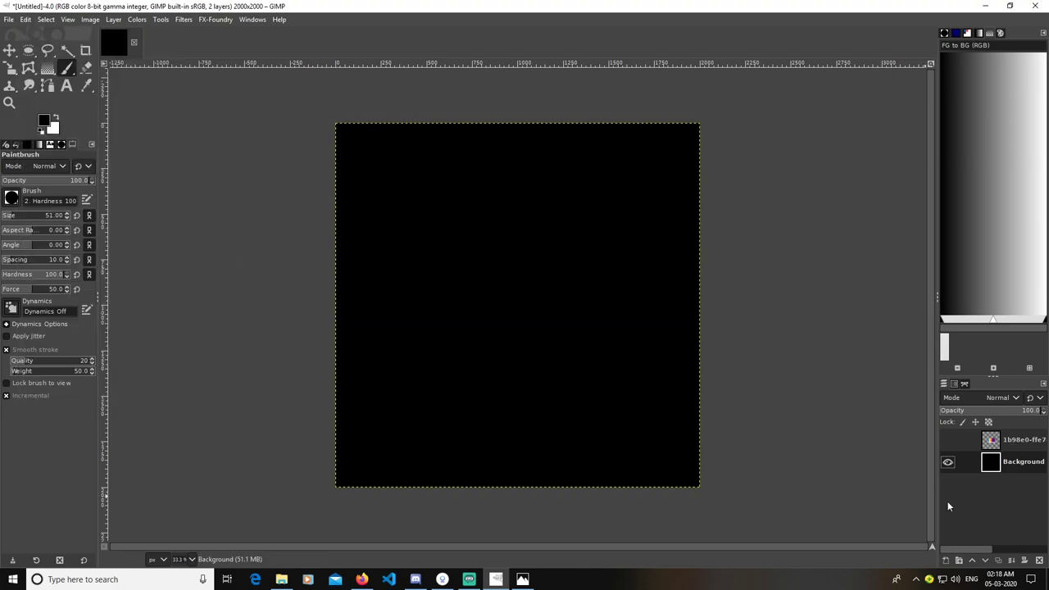
# Add layer 2 and eyedrop the palette's blue as the foreground colour, then hide the palette.
pyautogui.click(946, 560)
pyautogui.click(959, 548)
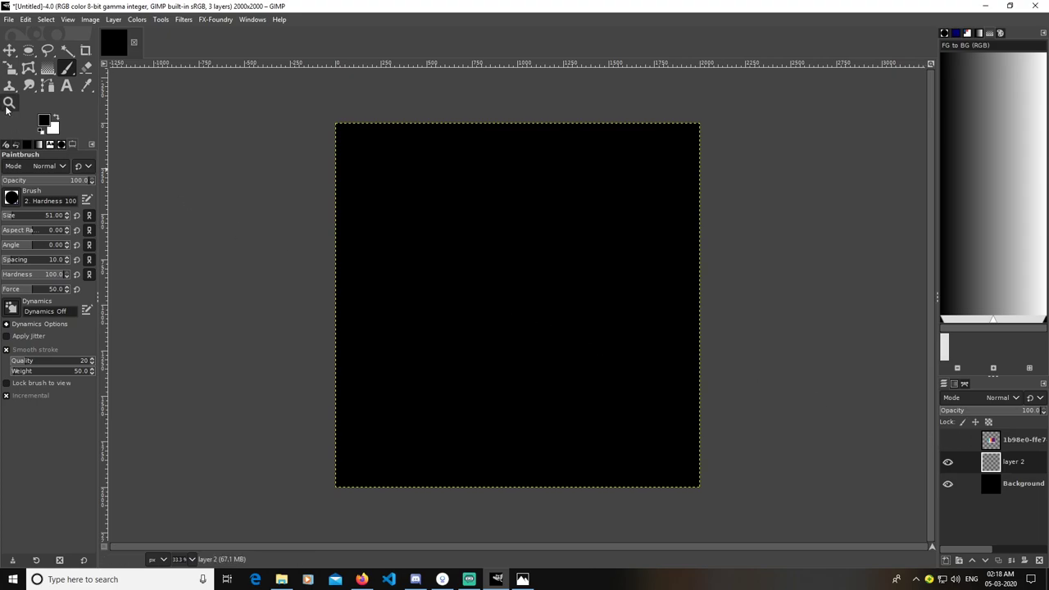
pyautogui.click(949, 440)
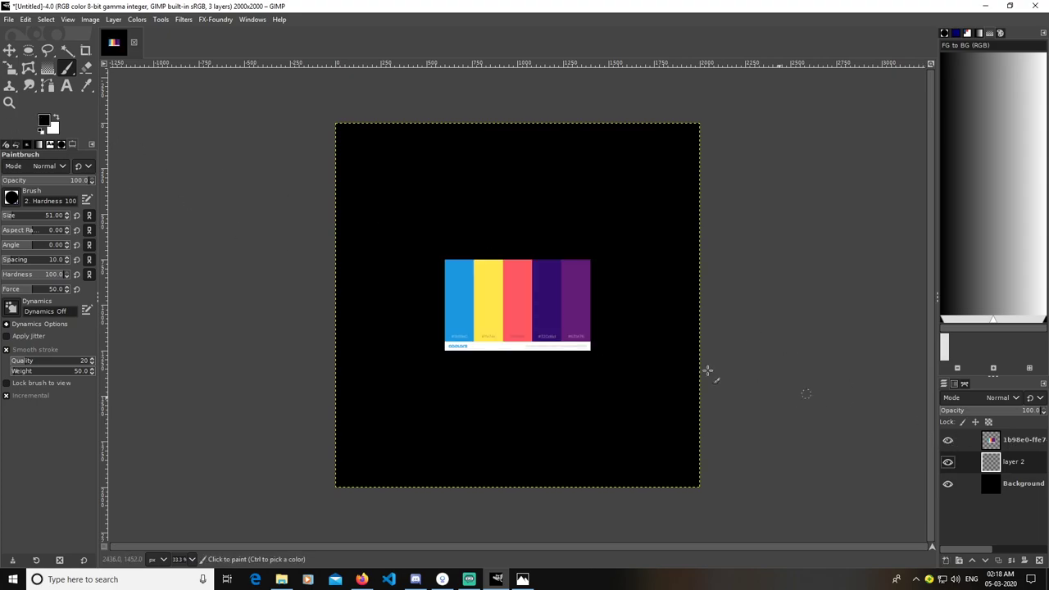
pyautogui.click(48, 123)
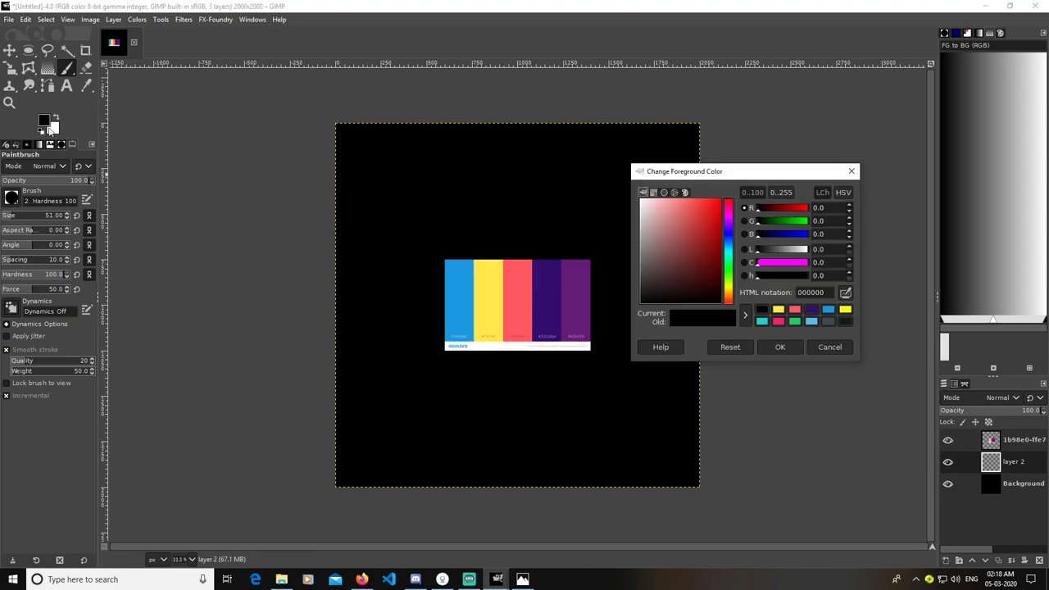
pyautogui.click(846, 295)
pyautogui.click(460, 308)
pyautogui.click(786, 347)
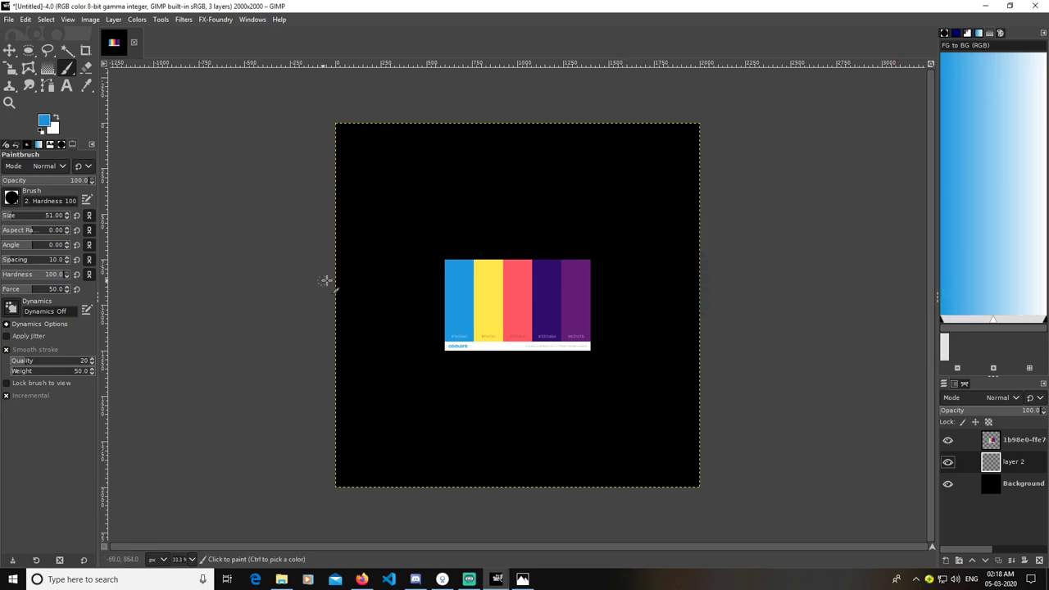
pyautogui.click(948, 441)
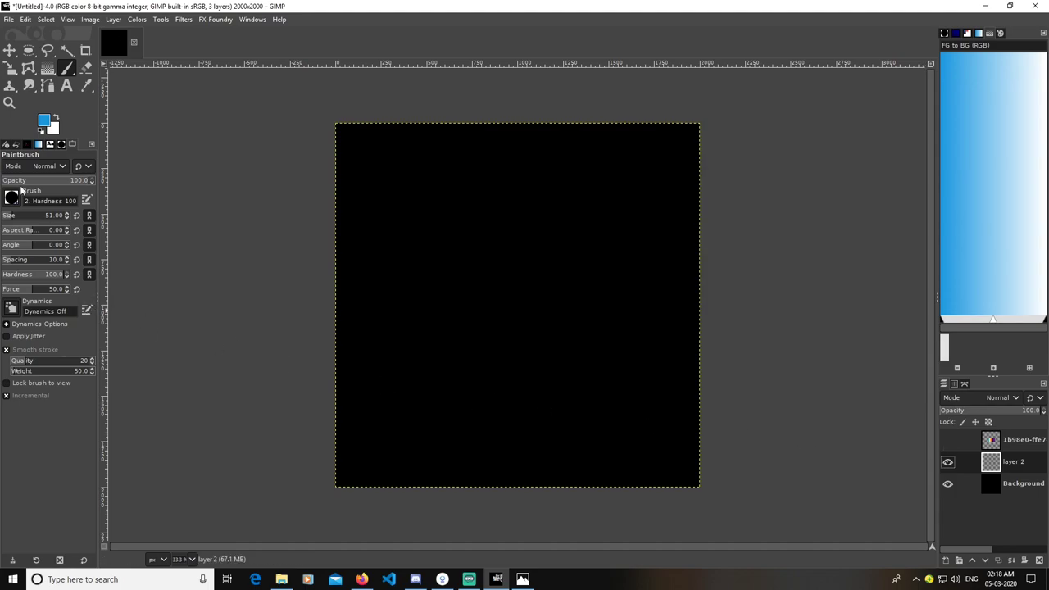
# Set the paintbrush mode to Pin light.
pyautogui.click(46, 166)
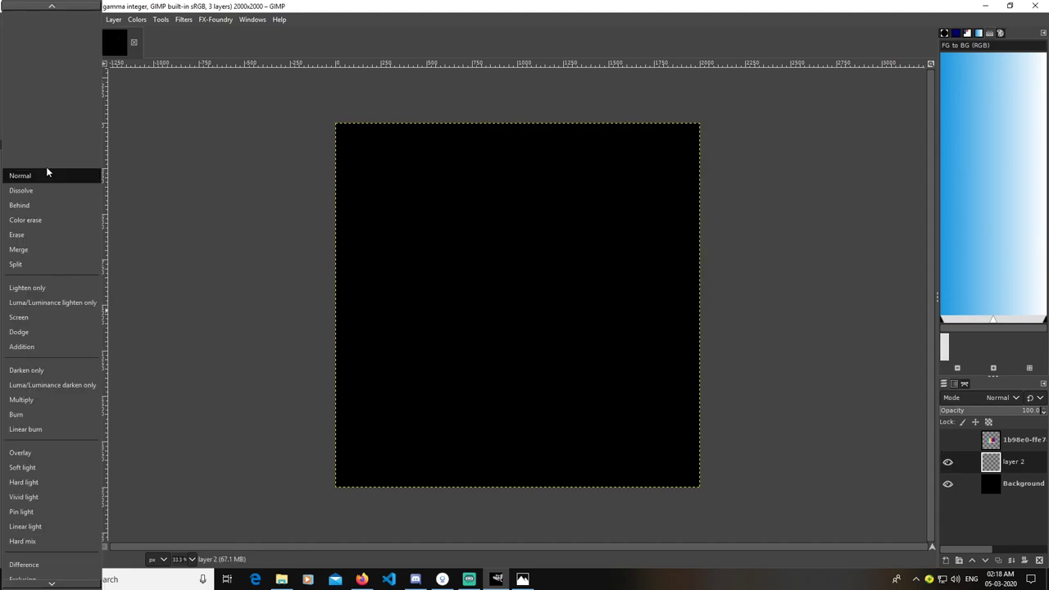
pyautogui.click(32, 176)
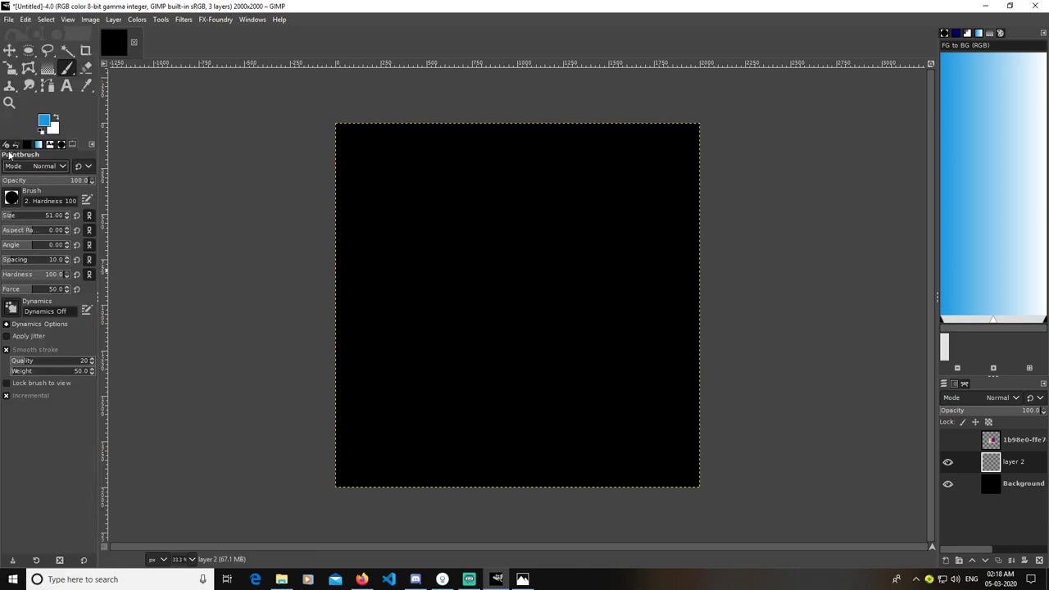
pyautogui.click(34, 167)
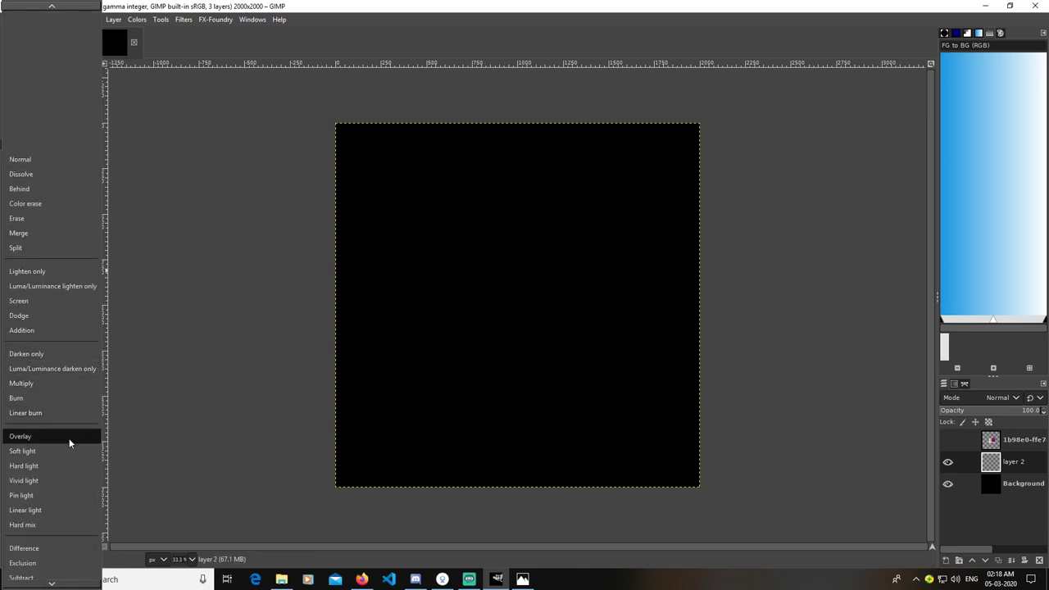
pyautogui.click(37, 496)
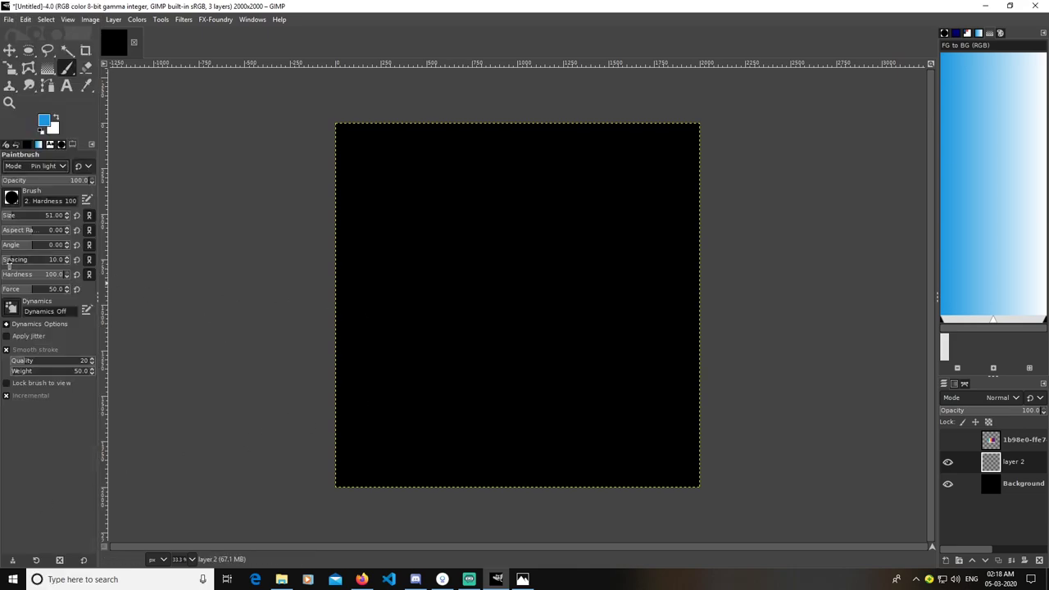
# Enlarge the paintbrush to size 583, paint trial blue strokes, then undo them.
pyautogui.moveTo(10, 216); pyautogui.dragTo(39, 216)
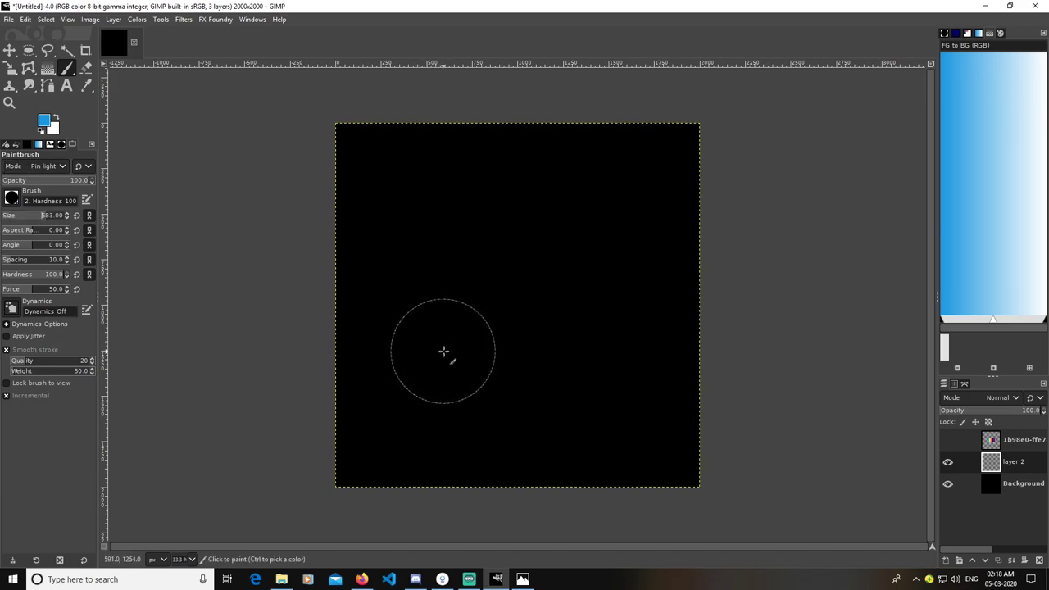
pyautogui.moveTo(432, 401)
pyautogui.mouseDown()
pyautogui.moveTo(461, 373)
pyautogui.moveTo(543, 368)
pyautogui.mouseUp()
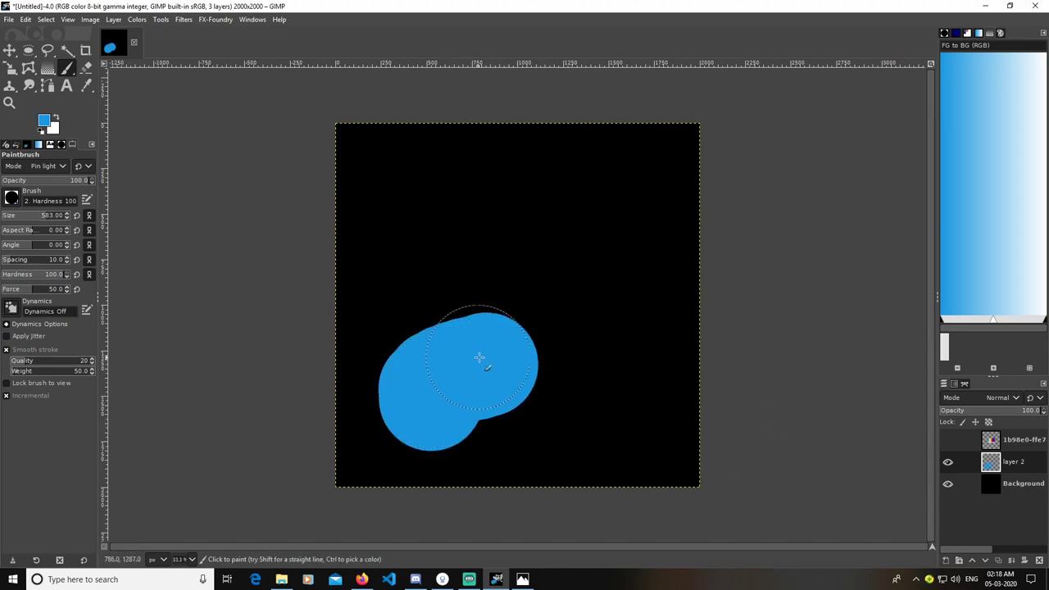
pyautogui.moveTo(485, 369); pyautogui.dragTo(525, 344)
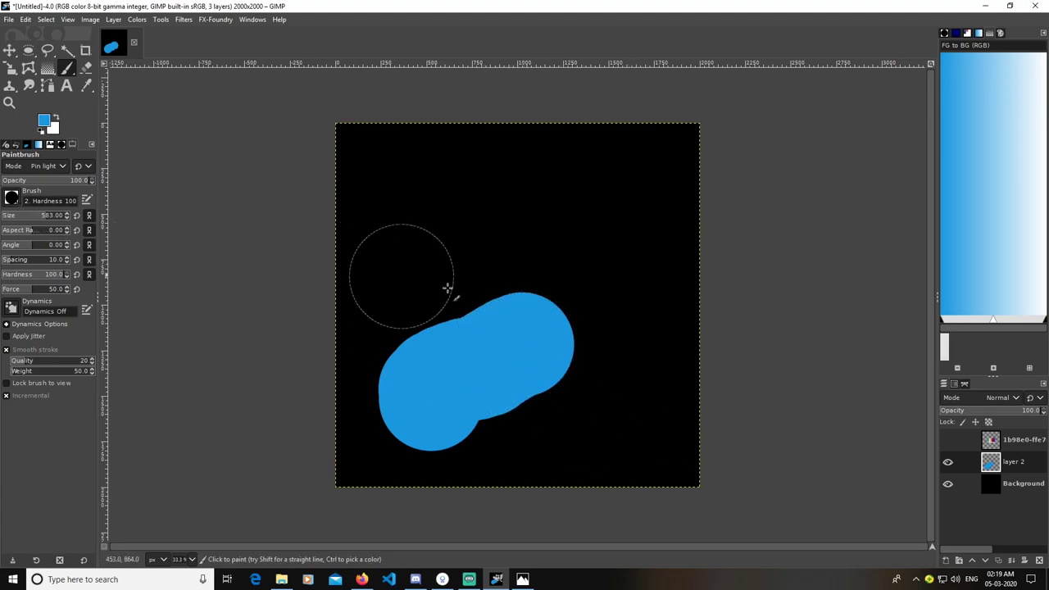
pyautogui.press('ctrl')
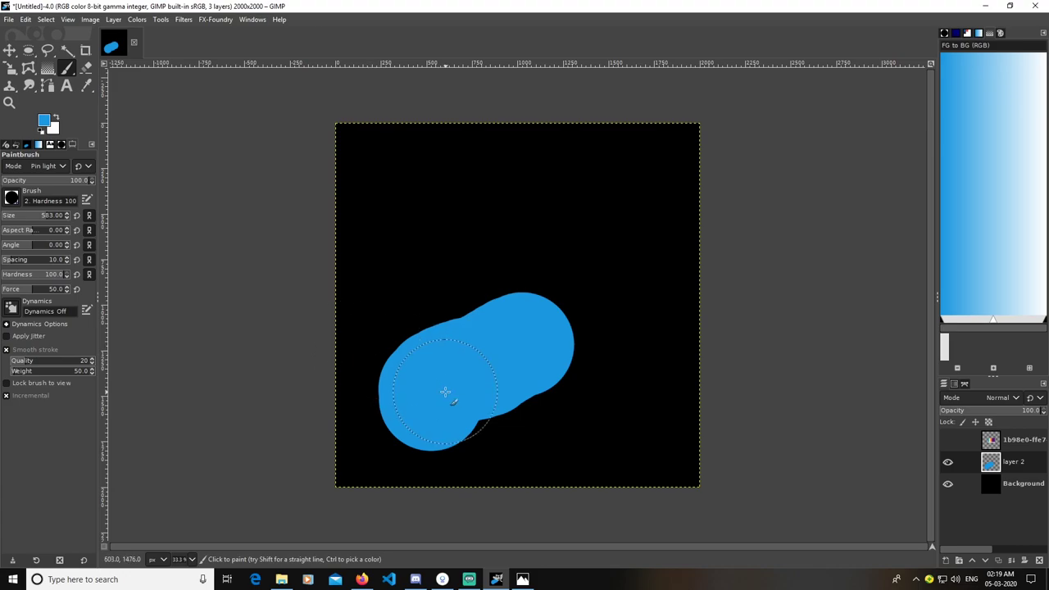
pyautogui.hotkey('ctrl', 'z')
pyautogui.hotkey('ctrl', 'z')
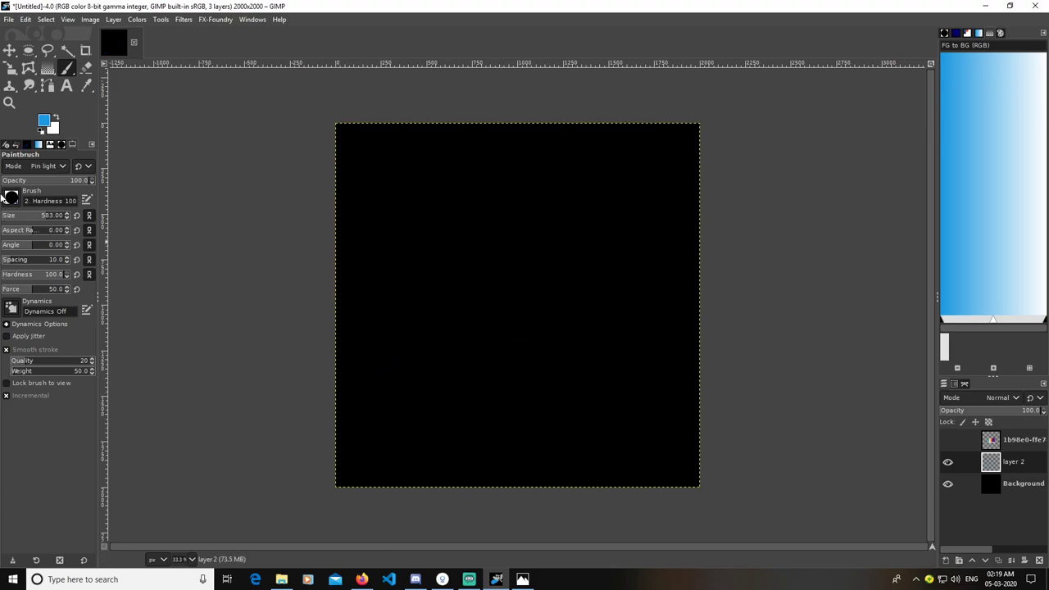
# Choose the '2. Hardness 075' brush at size 491.
pyautogui.click(13, 203)
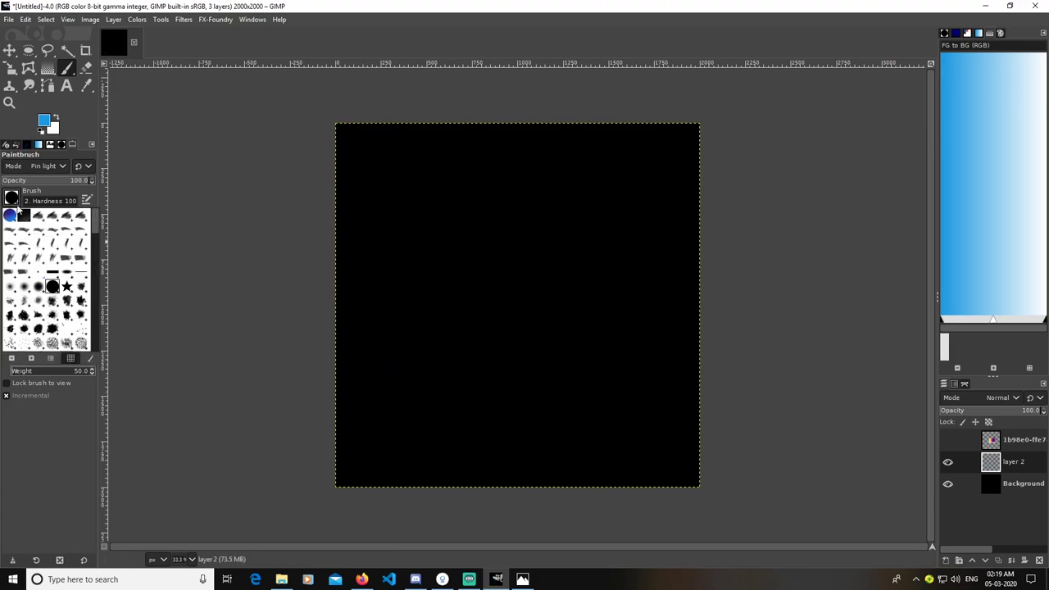
pyautogui.click(38, 289)
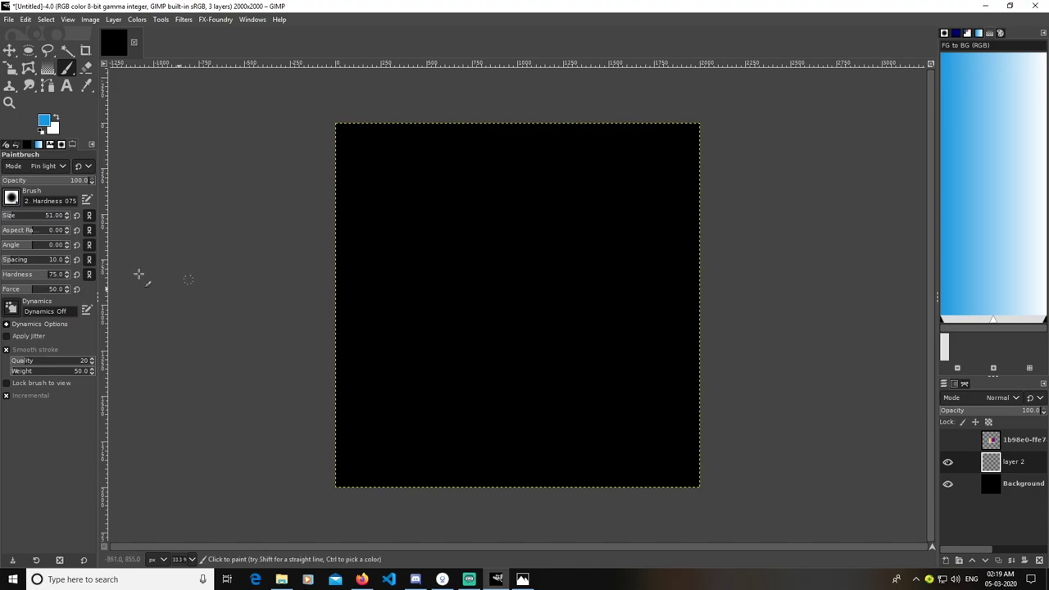
pyautogui.click(17, 202)
pyautogui.click(13, 203)
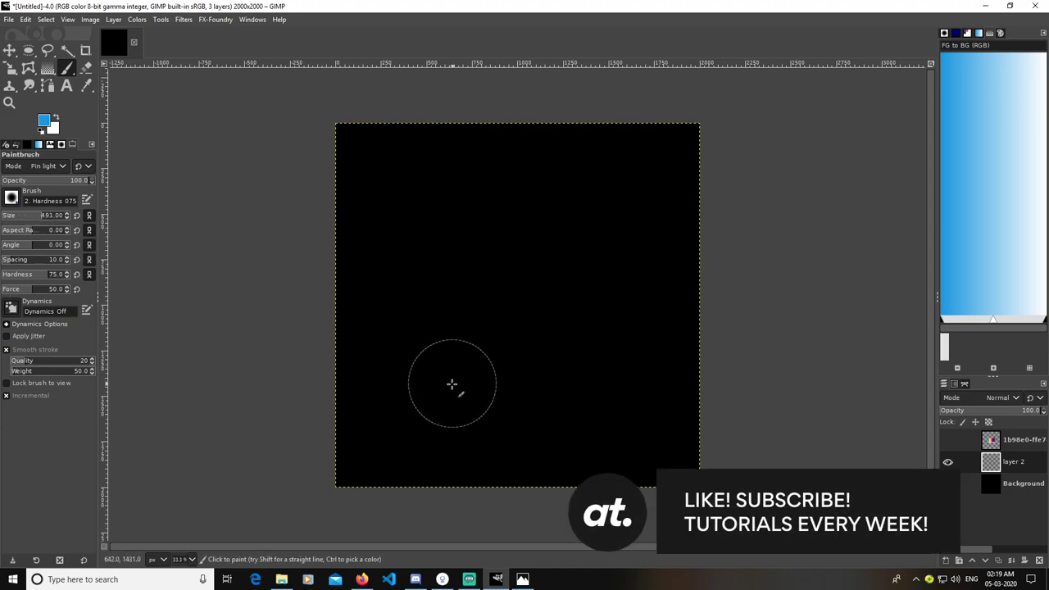
# Paint a soft blue kidney-shaped blob lower-left, then reopen the colour dialog with the palette shown.
pyautogui.moveTo(437, 406)
pyautogui.mouseDown()
pyautogui.moveTo(469, 377)
pyautogui.moveTo(465, 354)
pyautogui.moveTo(424, 327)
pyautogui.mouseUp()
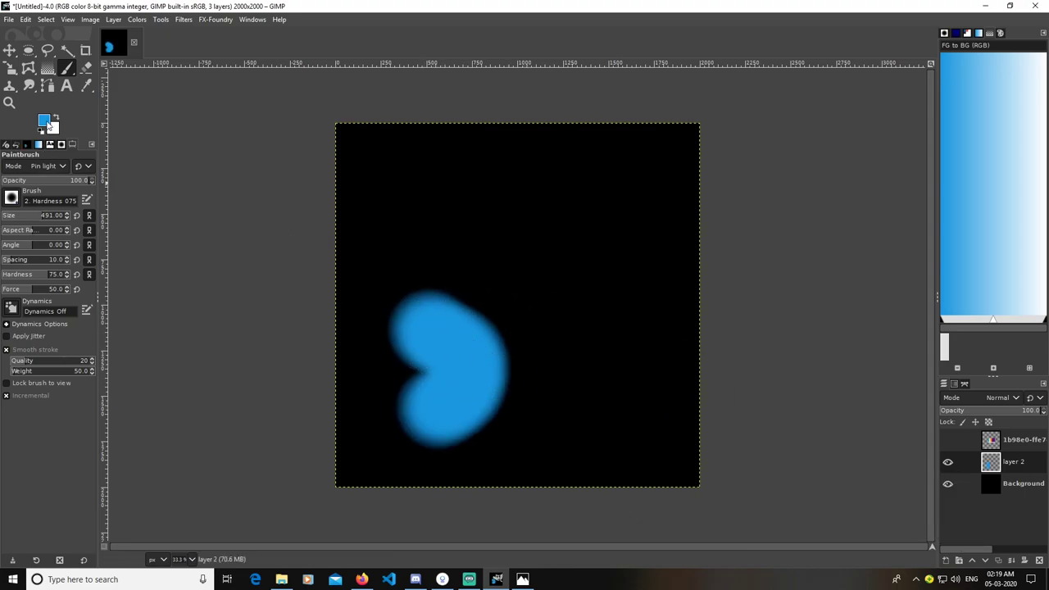
pyautogui.click(48, 123)
pyautogui.moveTo(759, 167); pyautogui.dragTo(752, 189)
pyautogui.click(996, 449)
pyautogui.click(948, 439)
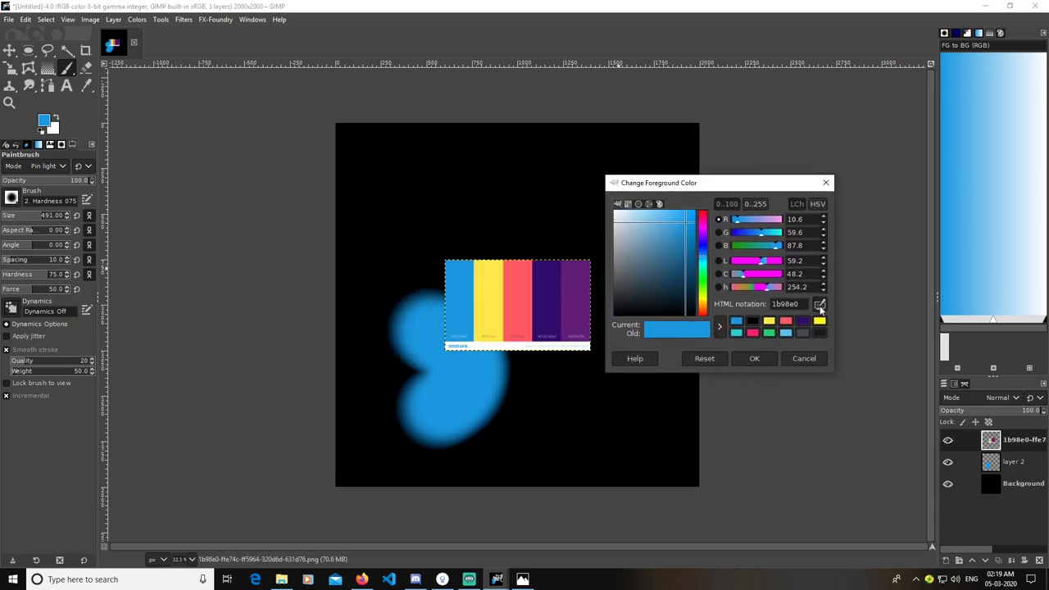
# Eyedrop the palette's dark purple 320d6d as foreground and hide the palette again.
pyautogui.click(551, 305)
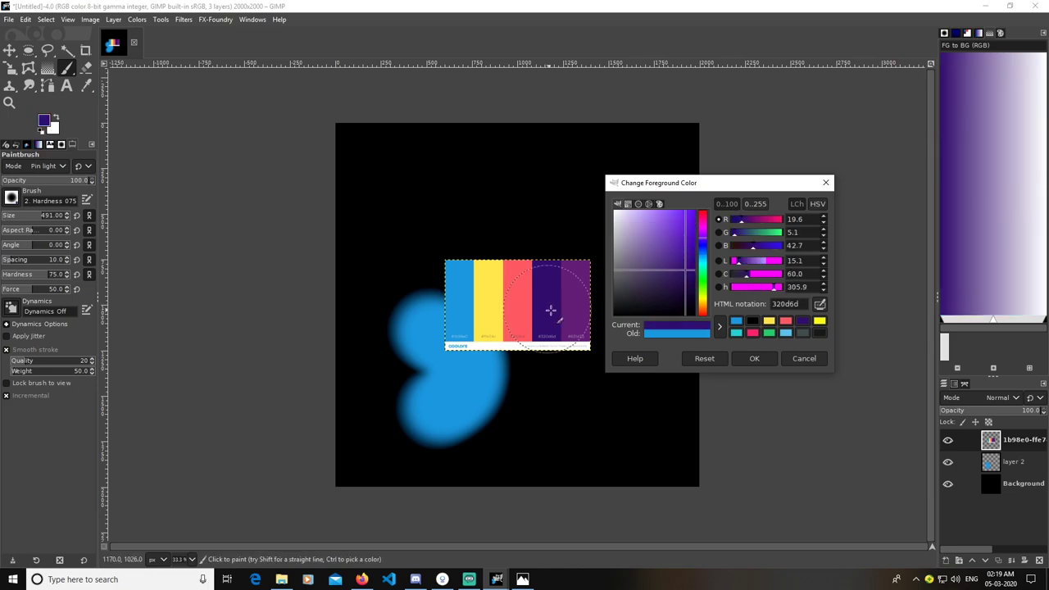
pyautogui.click(759, 361)
pyautogui.click(948, 439)
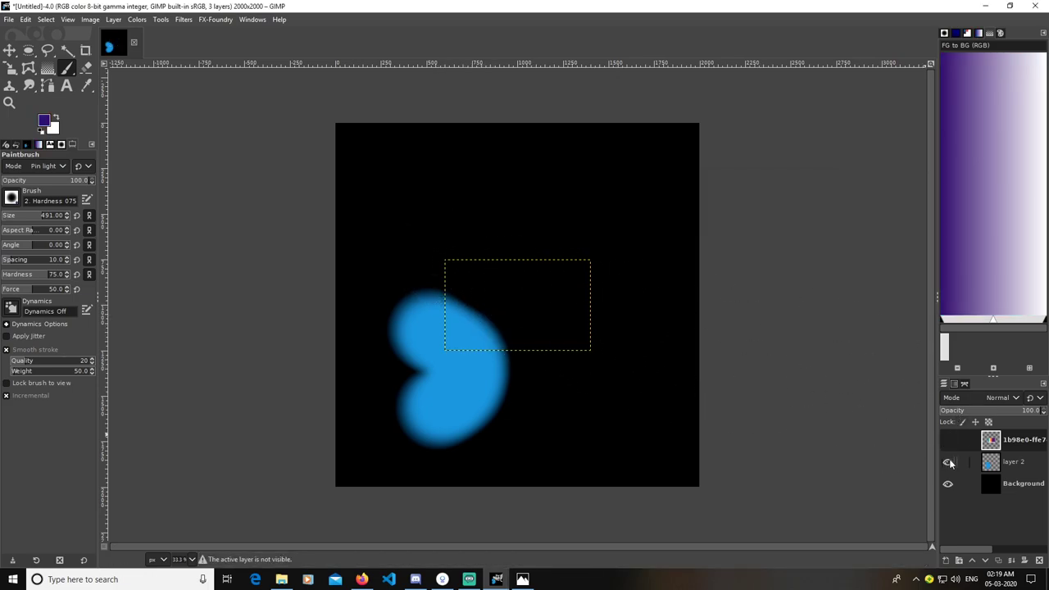
# Paint a soft dark purple arc above and right of the blue blob on layer 2.
pyautogui.click(991, 462)
pyautogui.moveTo(430, 244)
pyautogui.mouseDown()
pyautogui.moveTo(509, 299)
pyautogui.moveTo(554, 379)
pyautogui.mouseUp()
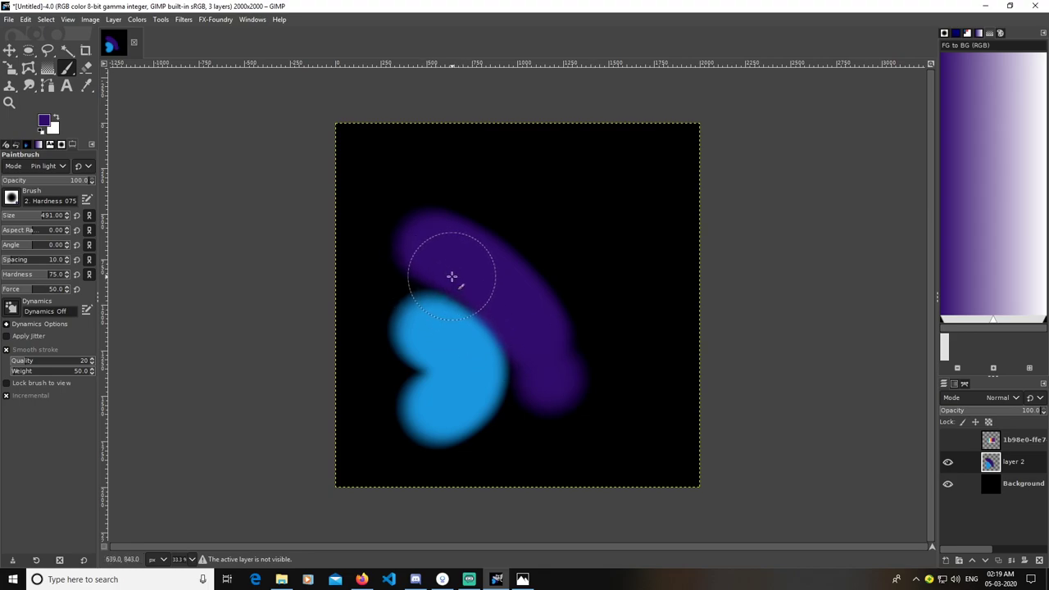
pyautogui.moveTo(452, 277); pyautogui.dragTo(382, 289)
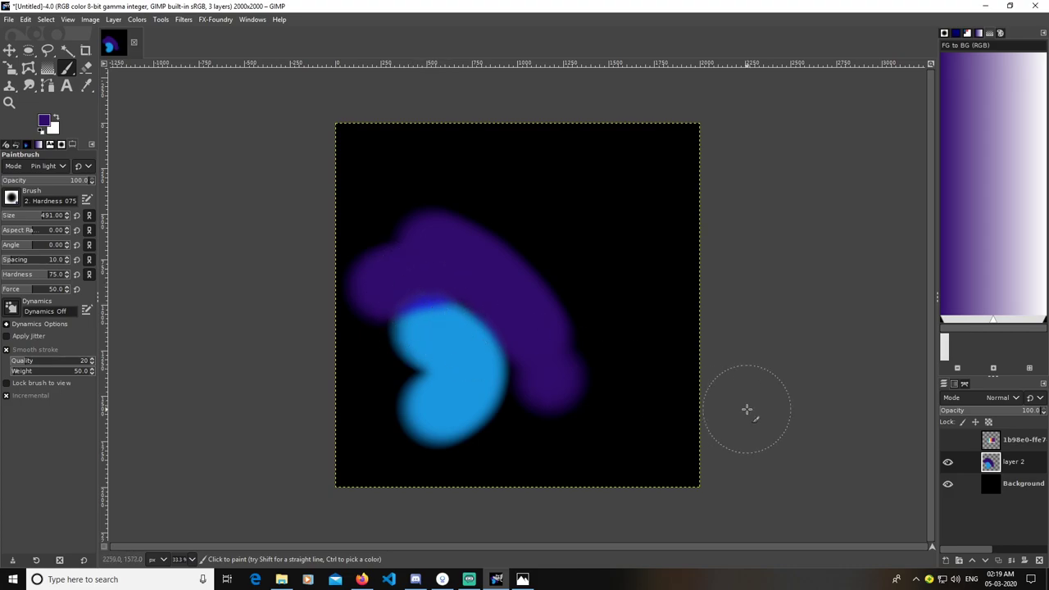
# Keep Pin light mode, show the palette again, and open the foreground colour dialog.
pyautogui.click(47, 167)
pyautogui.click(48, 167)
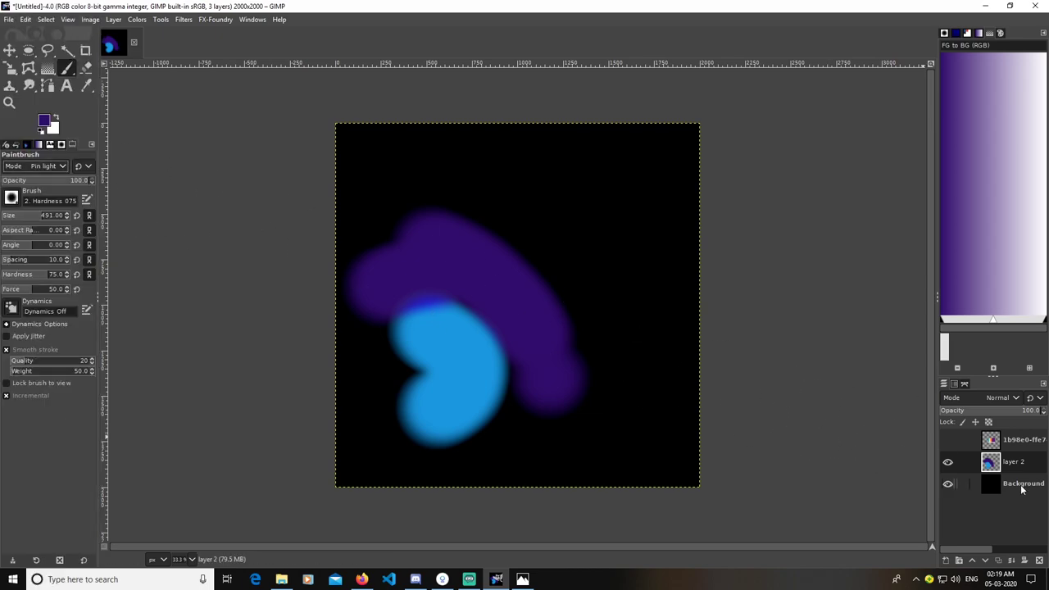
pyautogui.click(948, 440)
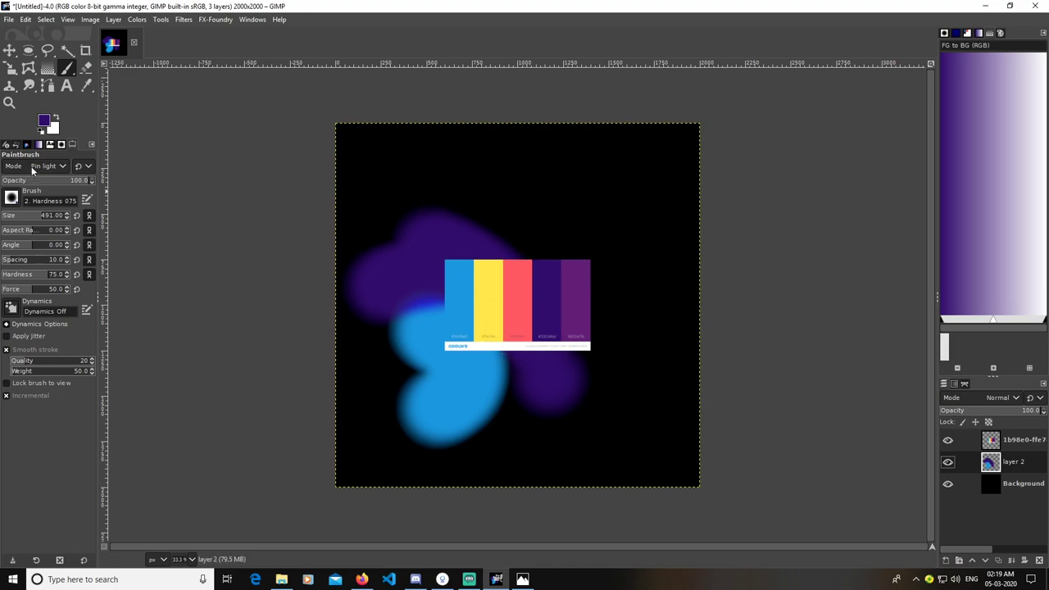
pyautogui.click(42, 122)
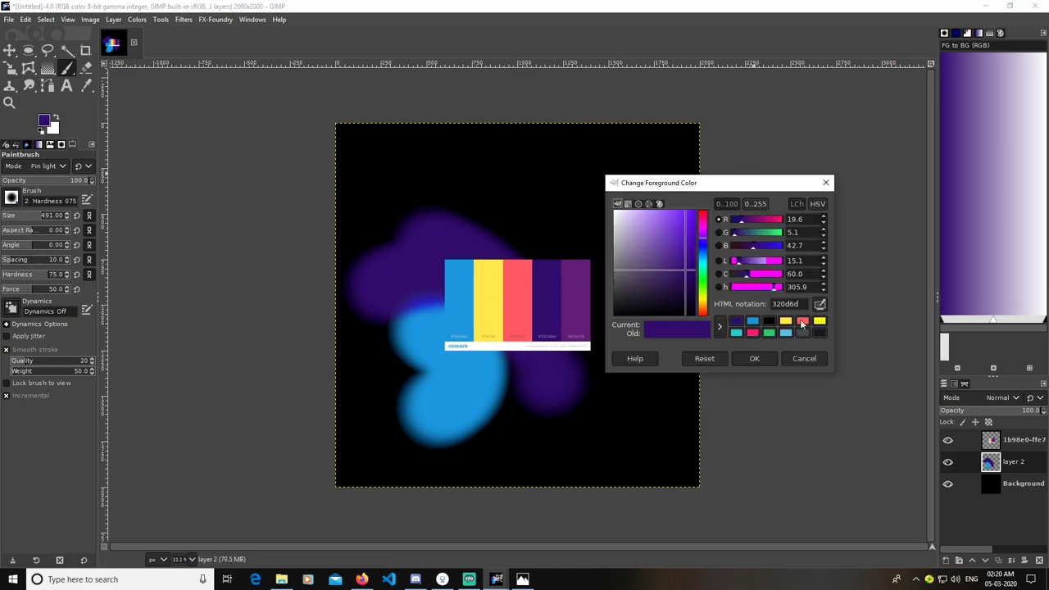
# Sample the palette's coral ff5964 as foreground and hide the palette.
pyautogui.click(518, 316)
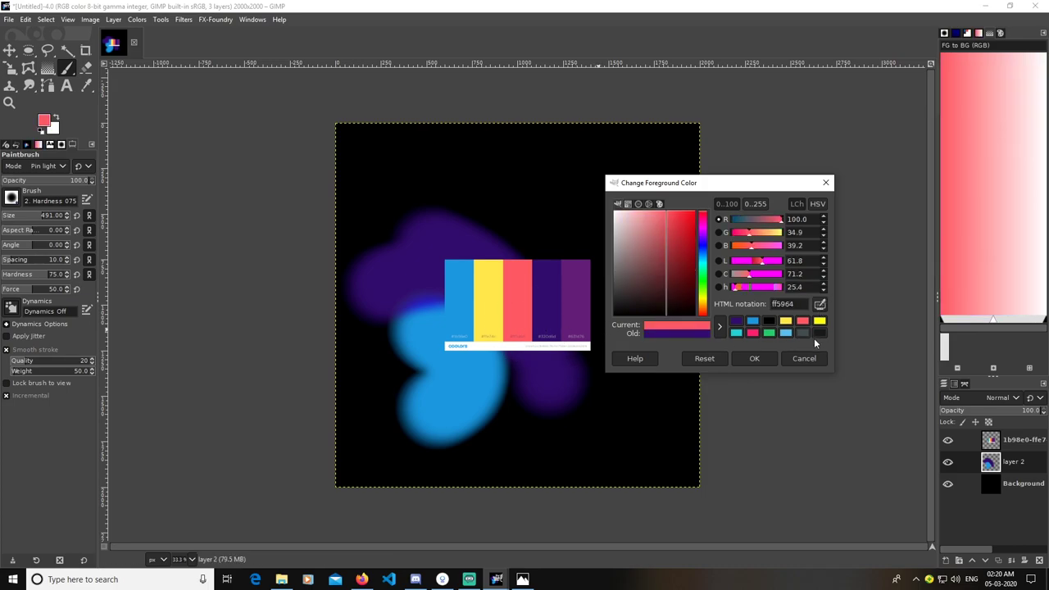
pyautogui.click(761, 358)
pyautogui.click(947, 440)
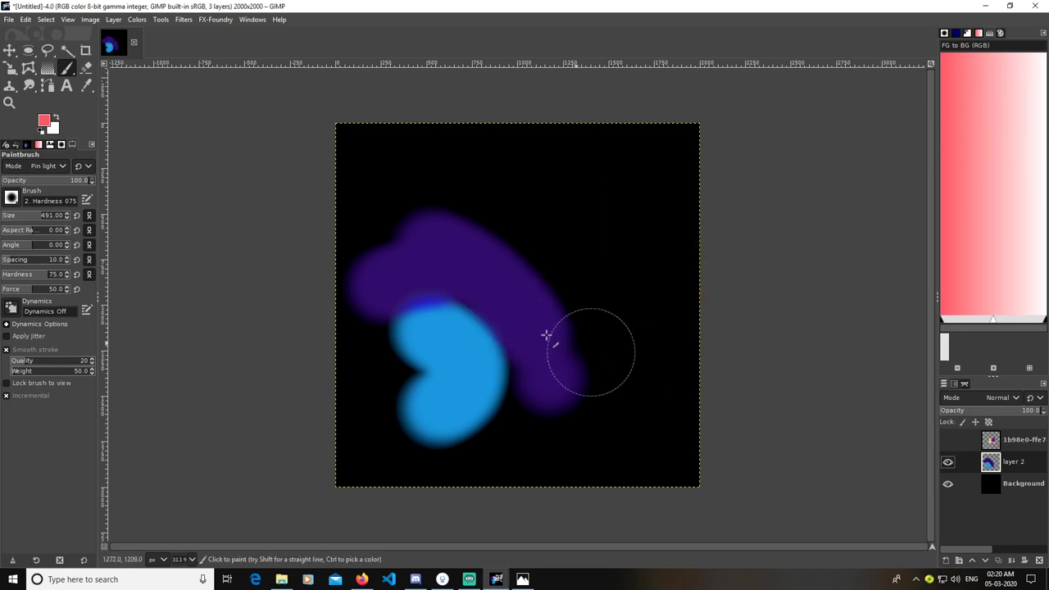
# Paint a broad coral arc over the purple stroke, then show the palette and colour dialog.
pyautogui.moveTo(393, 211)
pyautogui.mouseDown()
pyautogui.moveTo(478, 212)
pyautogui.moveTo(568, 258)
pyautogui.moveTo(635, 357)
pyautogui.mouseUp()
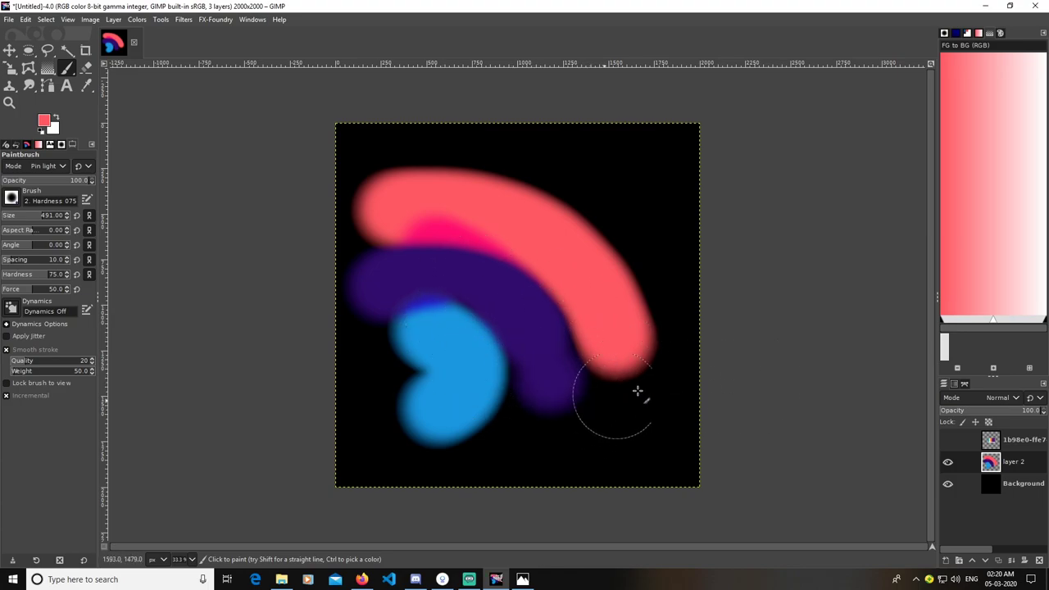
pyautogui.click(948, 440)
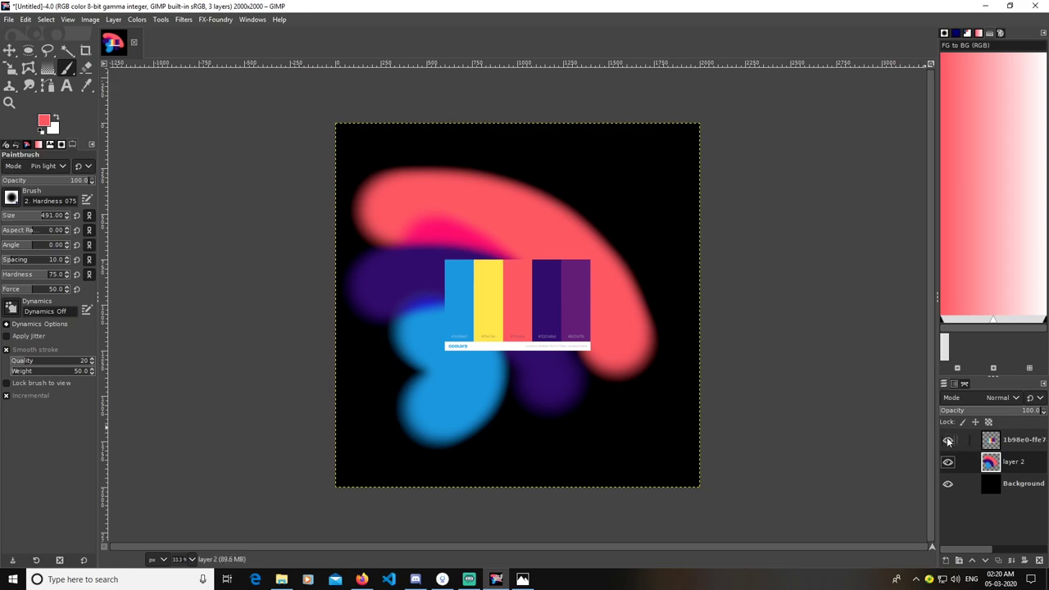
pyautogui.click(44, 120)
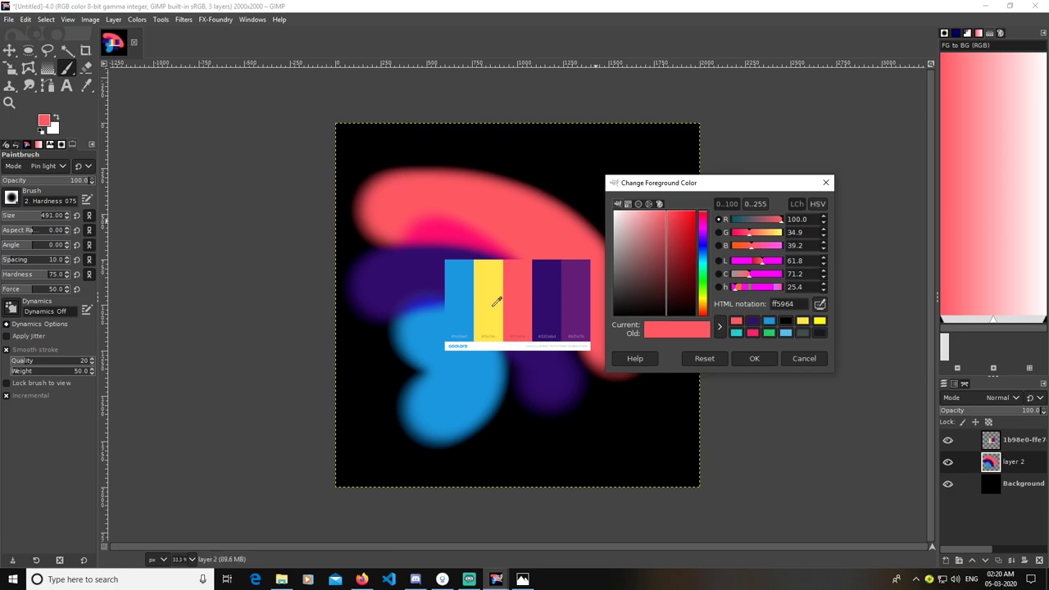
# Sample the palette's yellow, hide the palette, and paint a yellow band across the top.
pyautogui.click(497, 302)
pyautogui.click(754, 358)
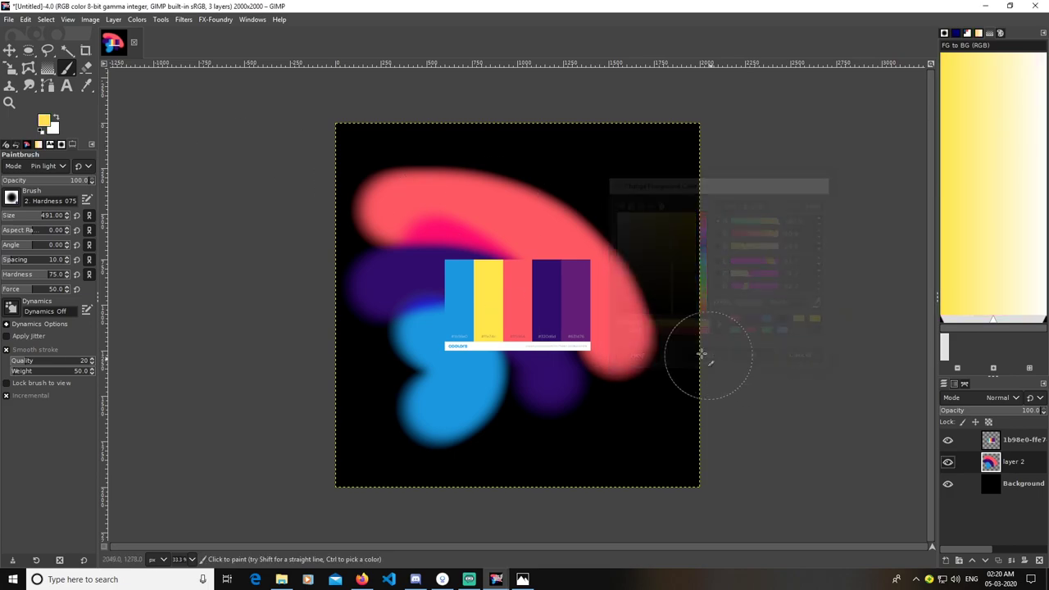
pyautogui.click(948, 440)
pyautogui.moveTo(399, 140)
pyautogui.mouseDown()
pyautogui.moveTo(552, 158)
pyautogui.moveTo(628, 193)
pyautogui.moveTo(664, 243)
pyautogui.moveTo(690, 338)
pyautogui.moveTo(641, 246)
pyautogui.moveTo(538, 188)
pyautogui.moveTo(382, 159)
pyautogui.mouseUp()
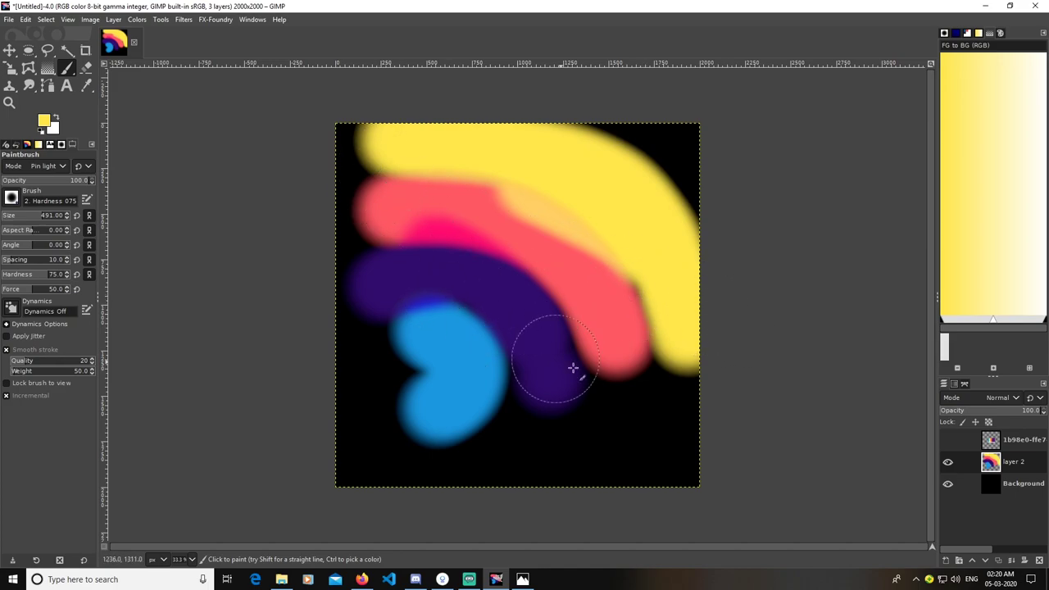
# Set the foreground colour to violet 631d76, sampled from the palette image's violet stripe.
pyautogui.click(44, 124)
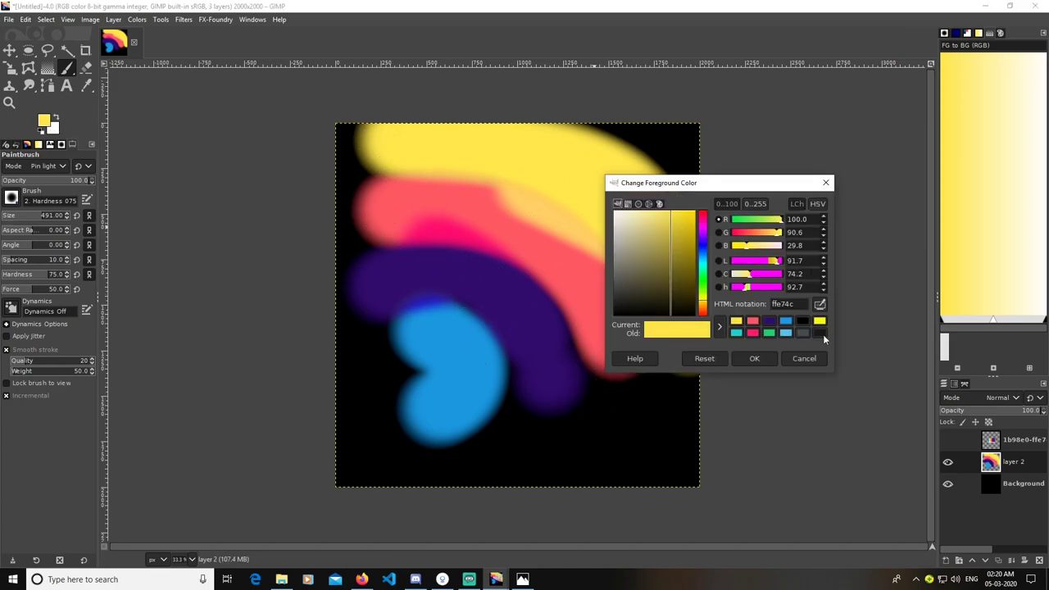
pyautogui.click(947, 440)
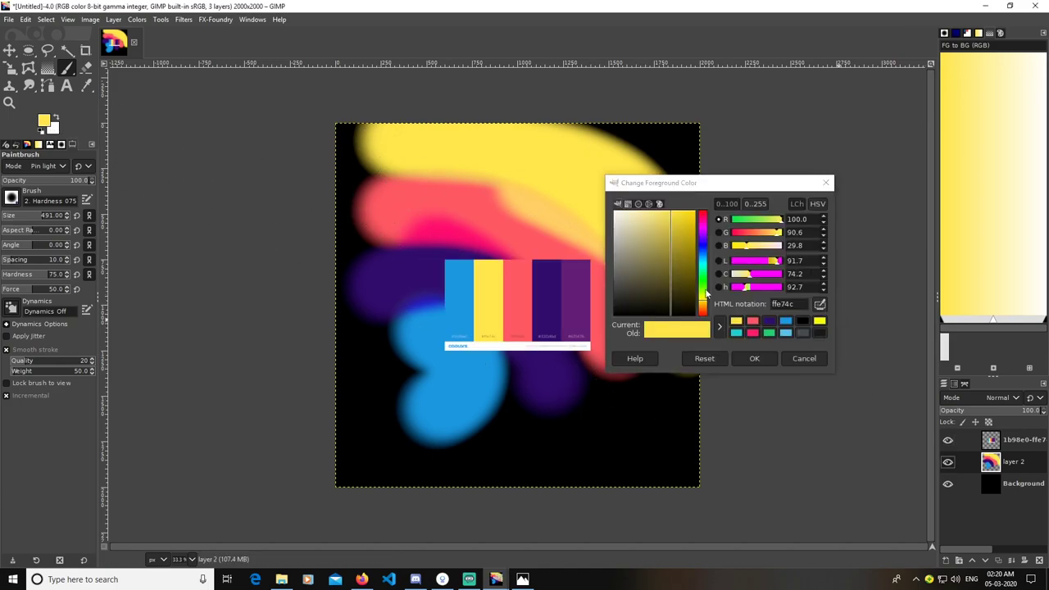
pyautogui.click(820, 305)
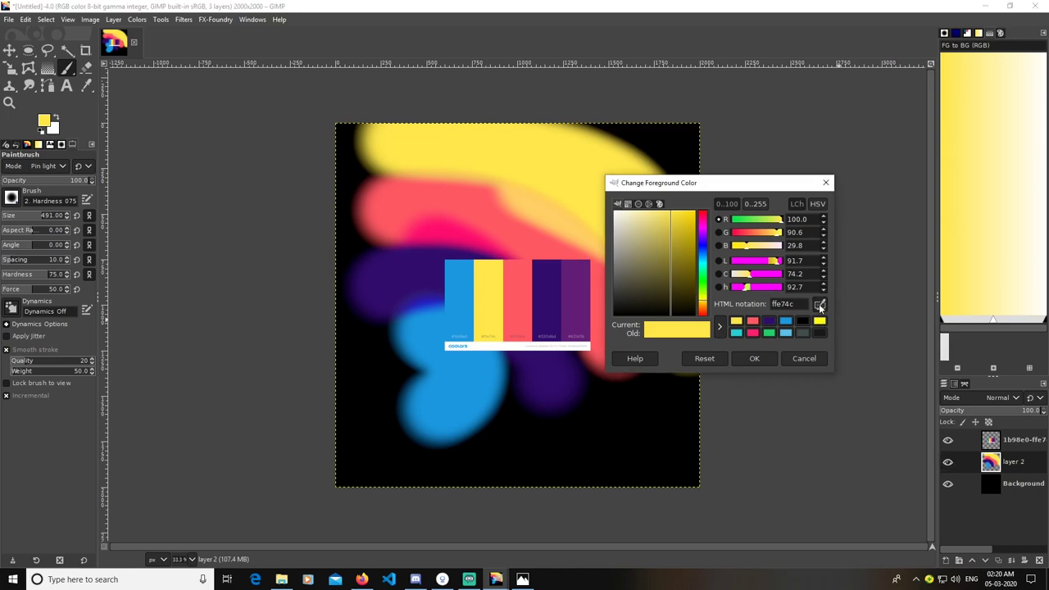
pyautogui.click(580, 318)
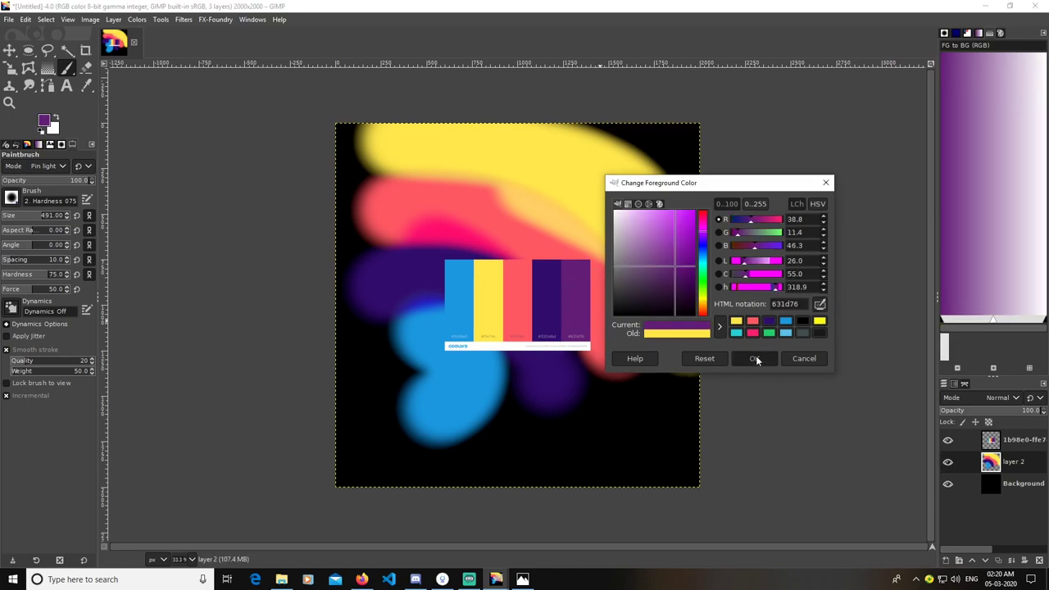
pyautogui.click(754, 358)
pyautogui.click(947, 440)
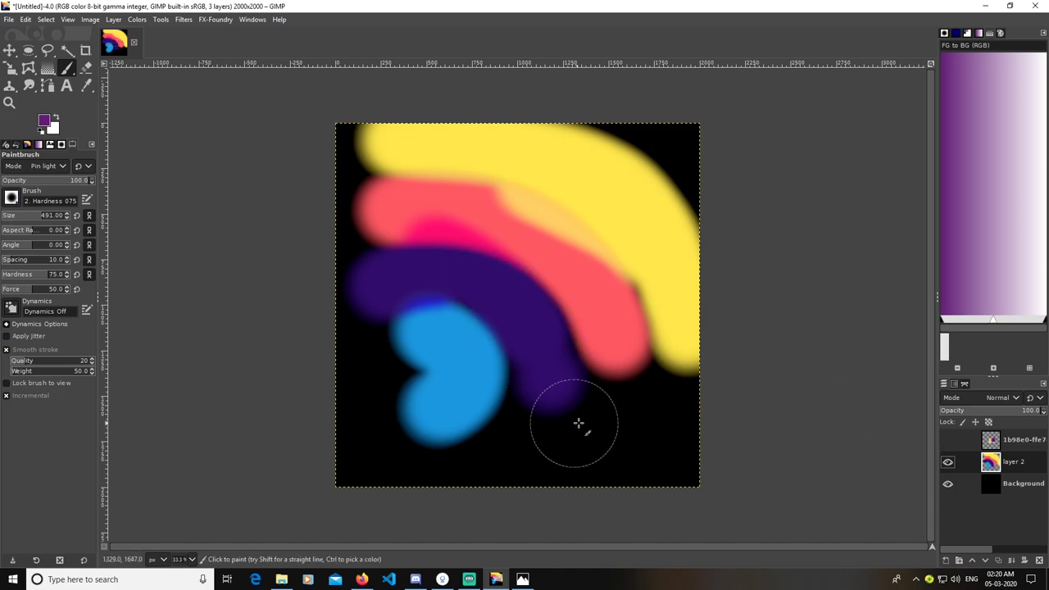
# Paint violet across the lower canvas and the dark gaps around the blue blob.
pyautogui.moveTo(653, 405)
pyautogui.mouseDown()
pyautogui.moveTo(538, 448)
pyautogui.moveTo(457, 462)
pyautogui.mouseUp()
pyautogui.moveTo(359, 444); pyautogui.dragTo(484, 421)
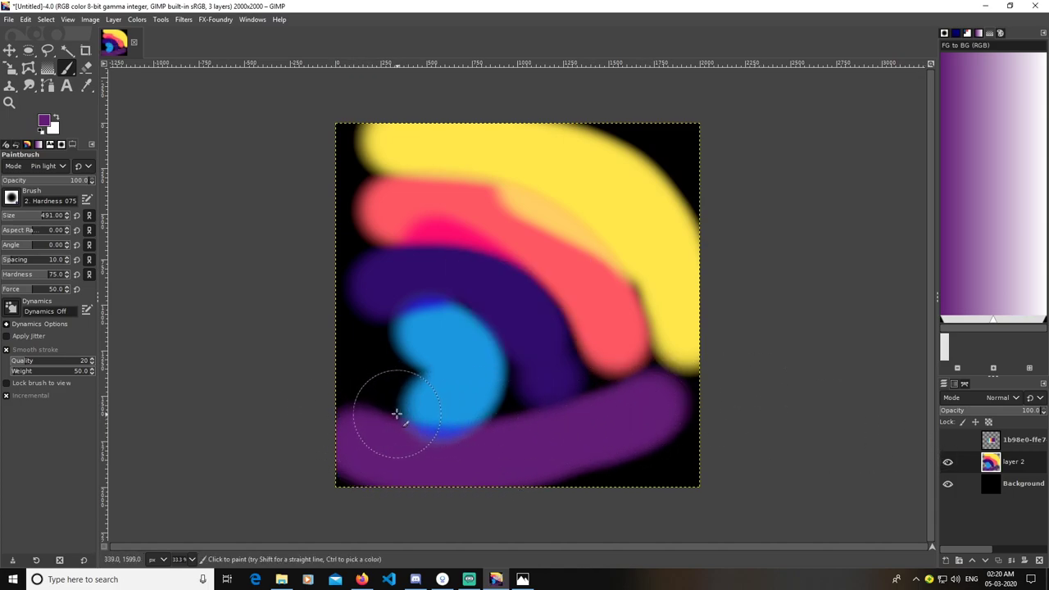
pyautogui.moveTo(375, 407); pyautogui.dragTo(352, 358)
pyautogui.moveTo(568, 436)
pyautogui.mouseDown()
pyautogui.moveTo(519, 425)
pyautogui.moveTo(511, 394)
pyautogui.moveTo(557, 438)
pyautogui.moveTo(611, 412)
pyautogui.moveTo(596, 390)
pyautogui.moveTo(662, 424)
pyautogui.moveTo(650, 374)
pyautogui.moveTo(631, 425)
pyautogui.moveTo(563, 426)
pyautogui.mouseUp()
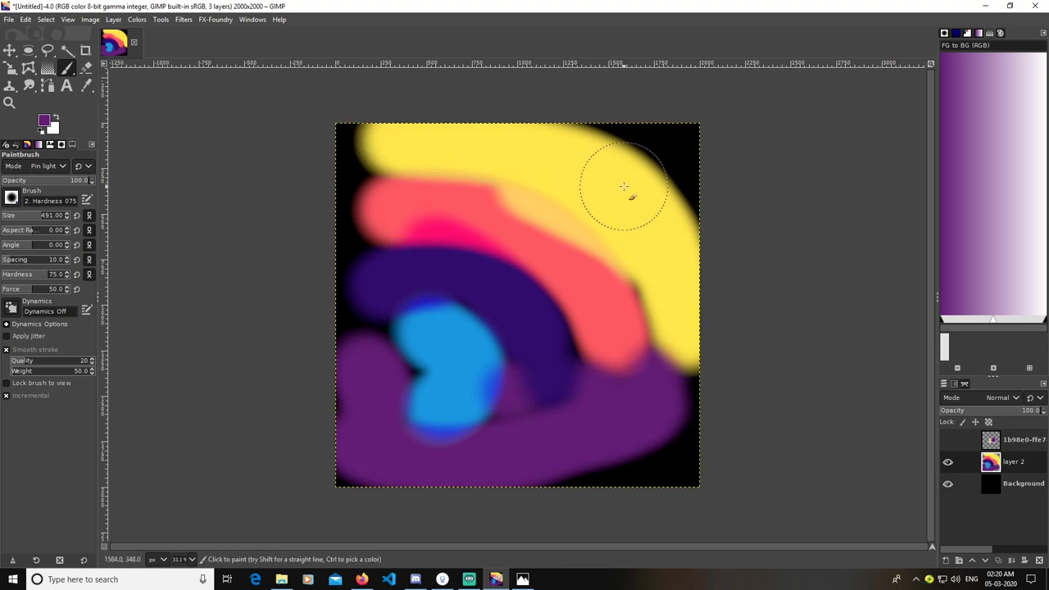
# Apply a strong Gaussian Blur of about 44.68 to layer 2.
pyautogui.click(182, 20)
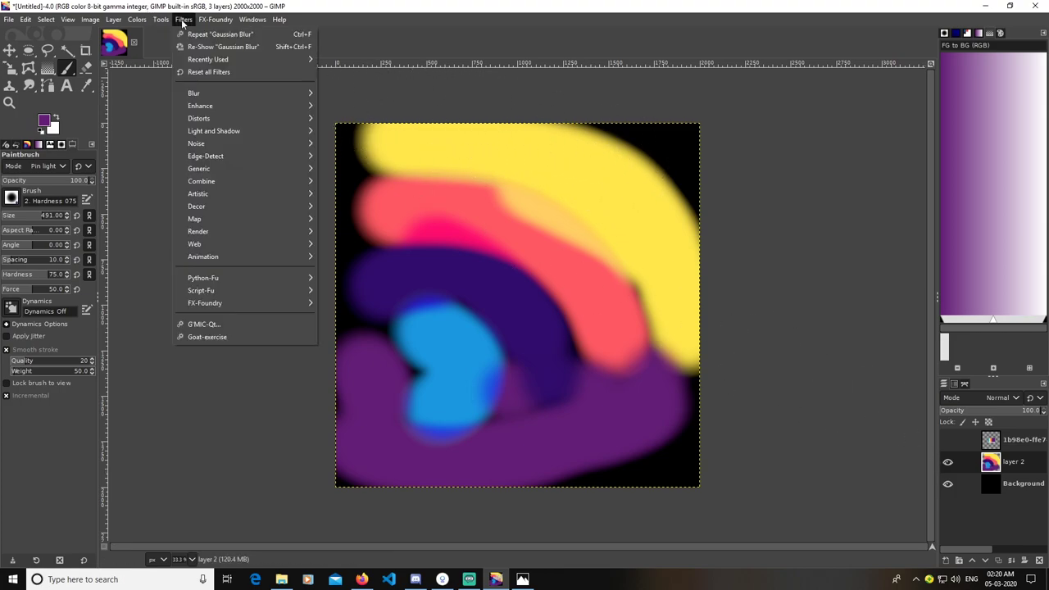
pyautogui.moveTo(257, 96)
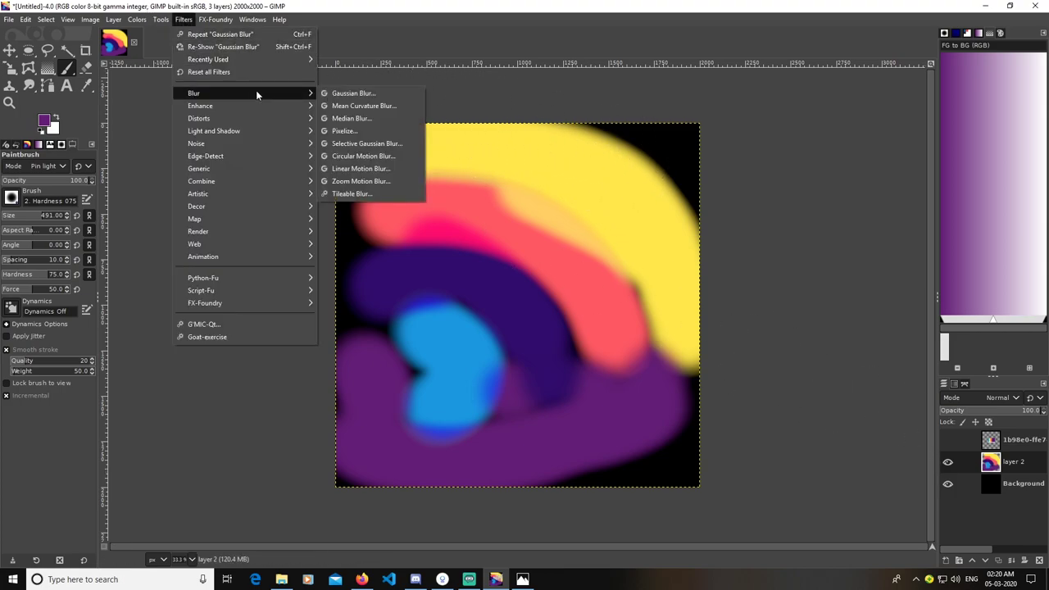
pyautogui.click(348, 95)
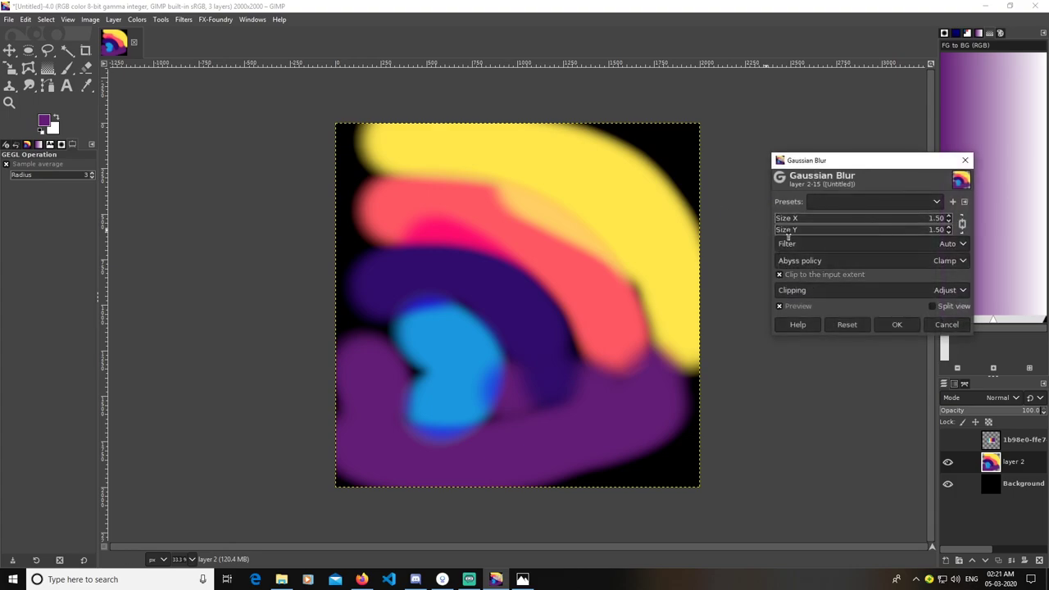
pyautogui.moveTo(785, 220); pyautogui.dragTo(855, 220)
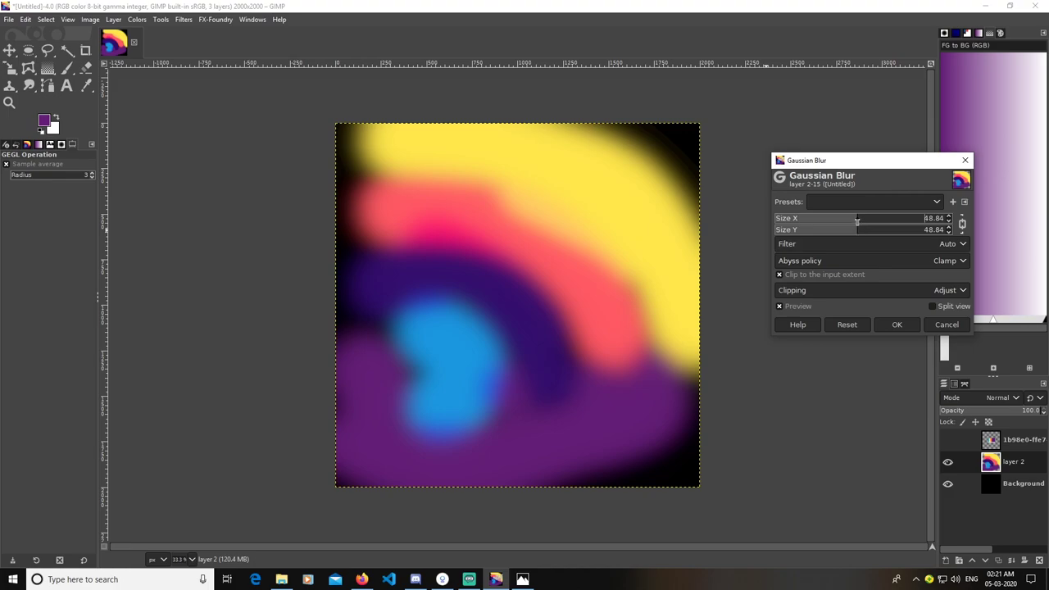
pyautogui.moveTo(855, 221); pyautogui.dragTo(857, 222)
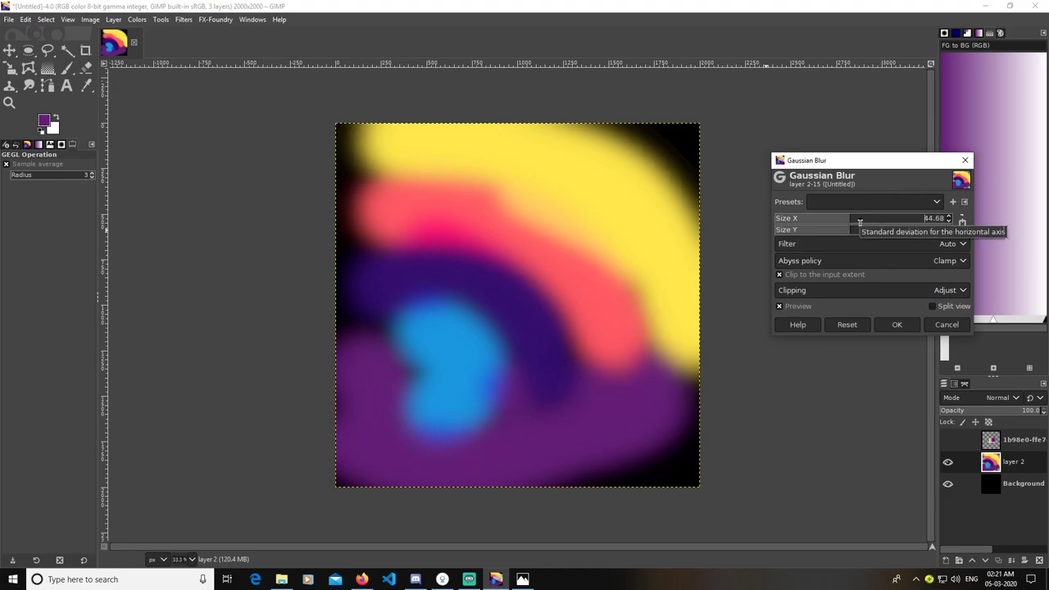
pyautogui.click(896, 325)
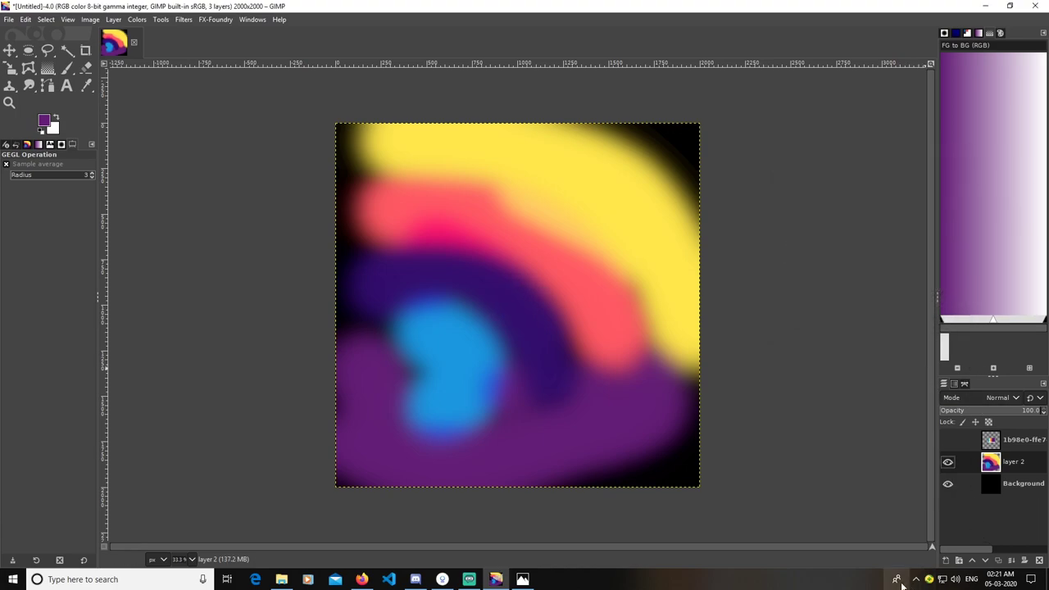
# Add a transparent layer named layer 2 #1 above the blurred layer 2.
pyautogui.click(946, 563)
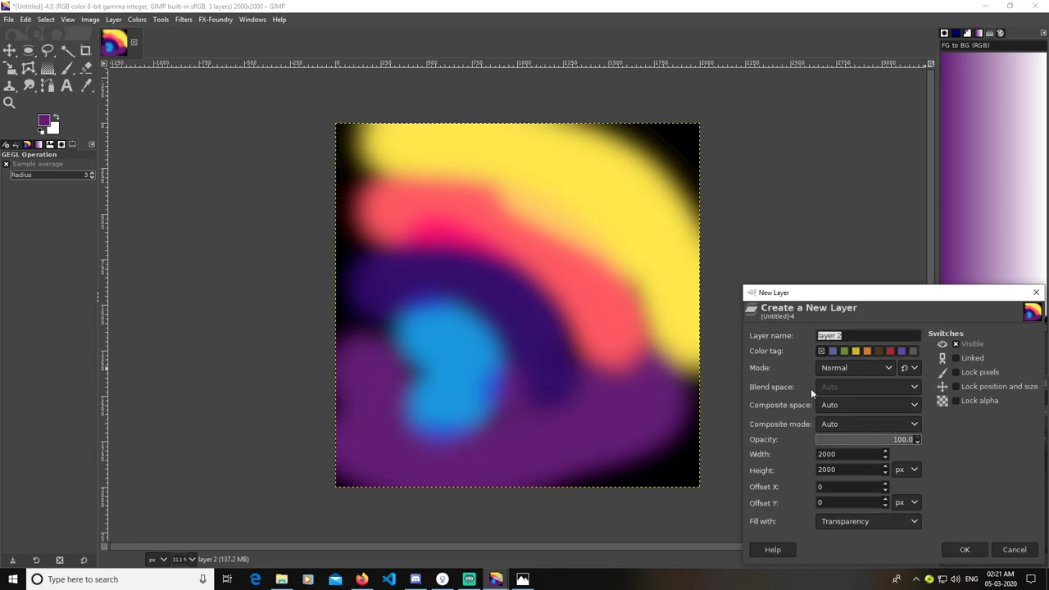
pyautogui.click(966, 550)
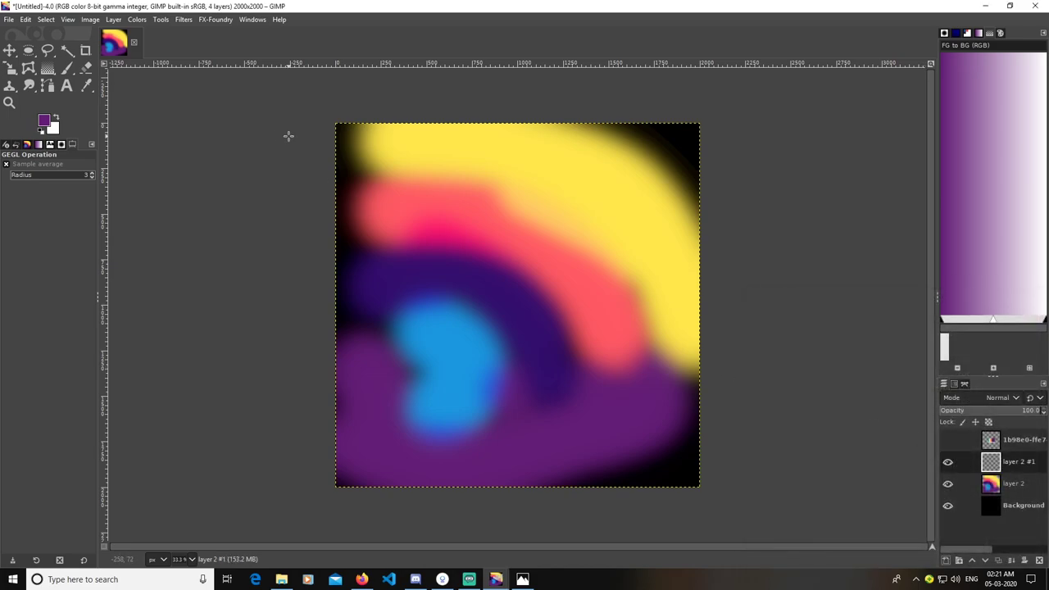
pyautogui.click(27, 50)
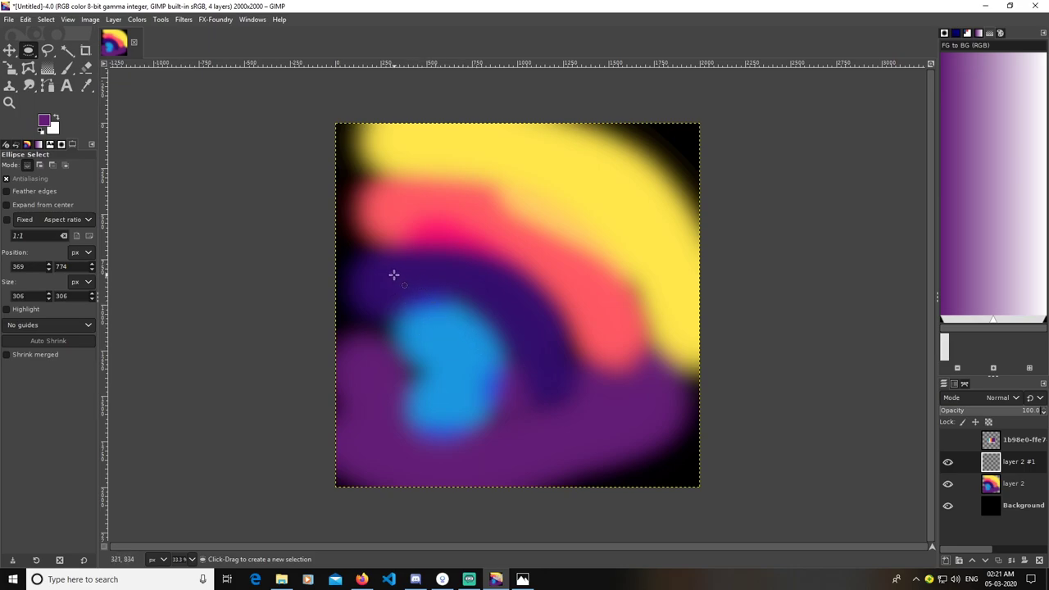
# Draw a Shift-constrained 420×420 circular selection over the top of the blue blob.
pyautogui.moveTo(385, 276); pyautogui.dragTo(419, 302)
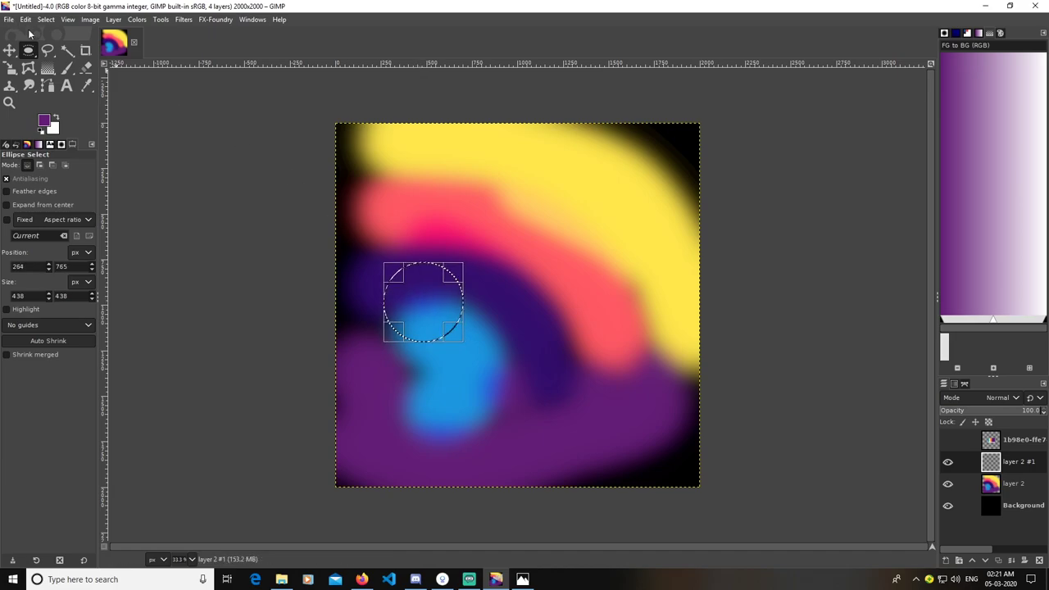
pyautogui.click(45, 19)
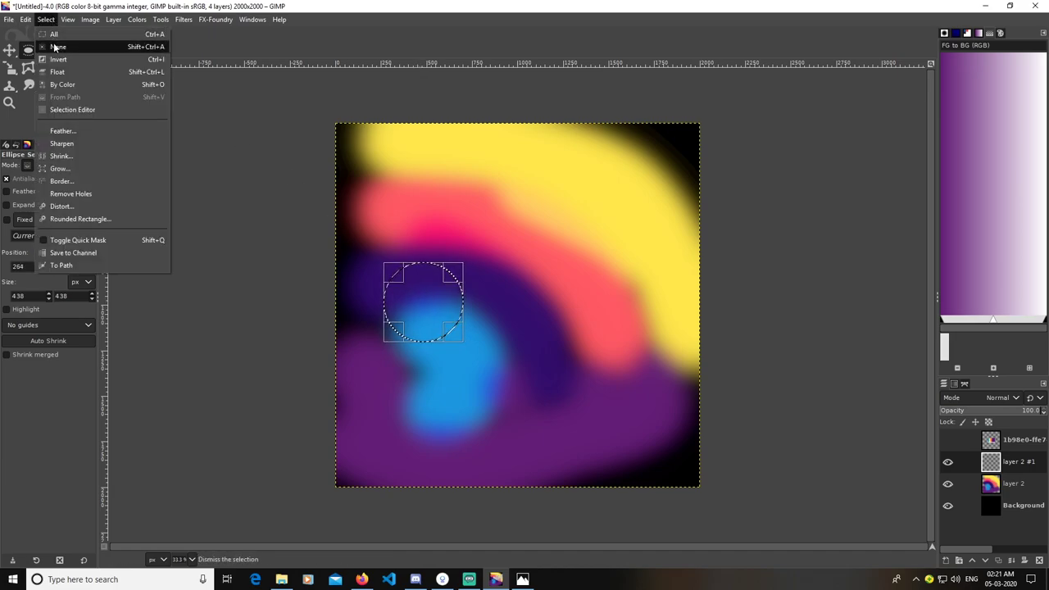
pyautogui.click(52, 36)
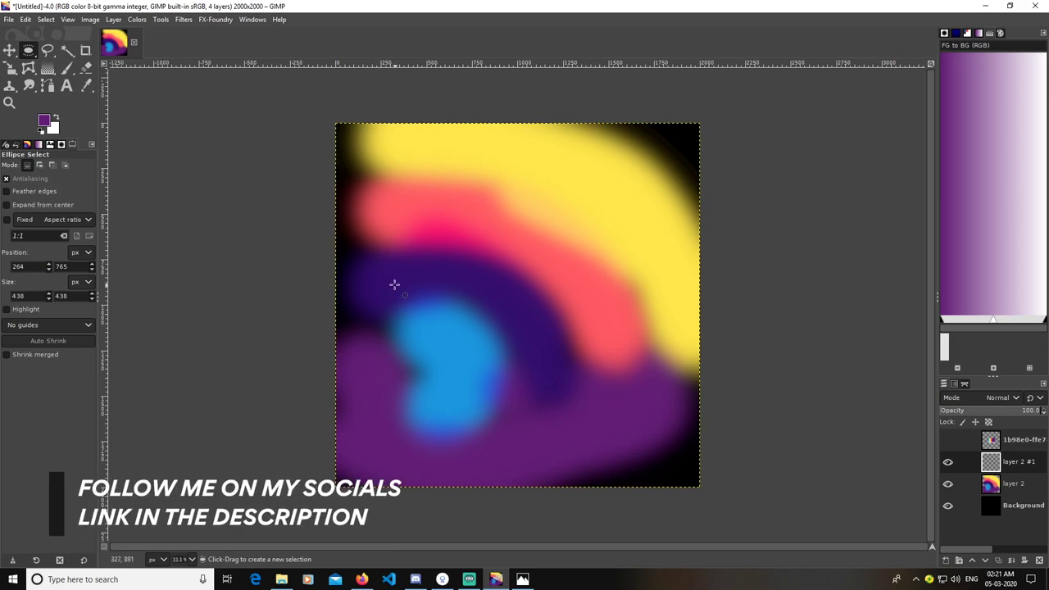
pyautogui.moveTo(378, 280); pyautogui.dragTo(426, 320)
pyautogui.moveTo(377, 286); pyautogui.dragTo(460, 348)
pyautogui.moveTo(370, 281); pyautogui.dragTo(448, 346)
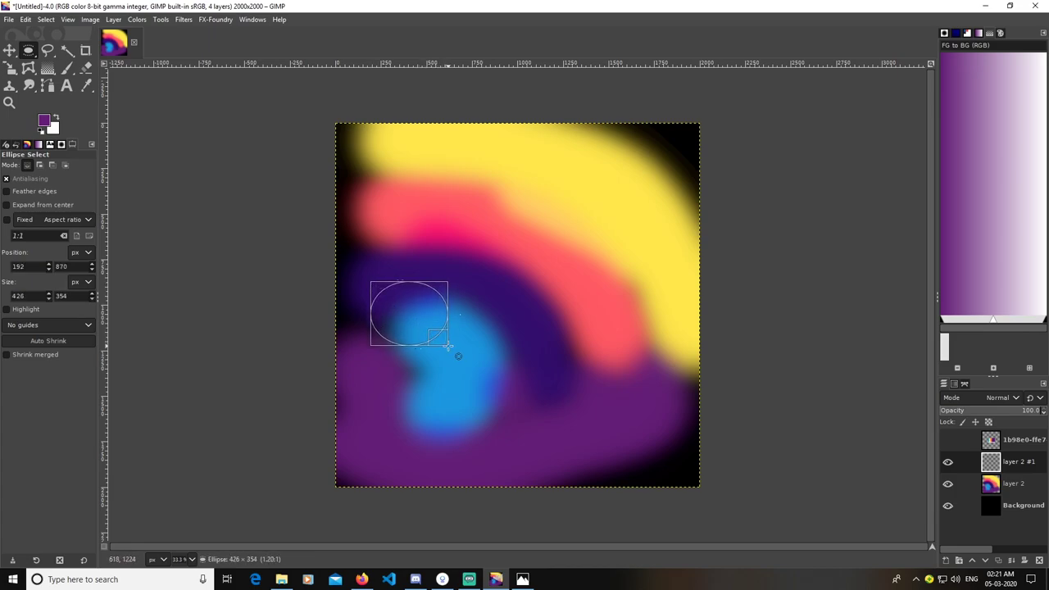
pyautogui.moveTo(448, 346); pyautogui.dragTo(448, 346)
pyautogui.press('shift')
pyautogui.moveTo(448, 346); pyautogui.dragTo(419, 311)
# Copy the pixels inside the circle selection, then clear the selection.
pyautogui.click(51, 22)
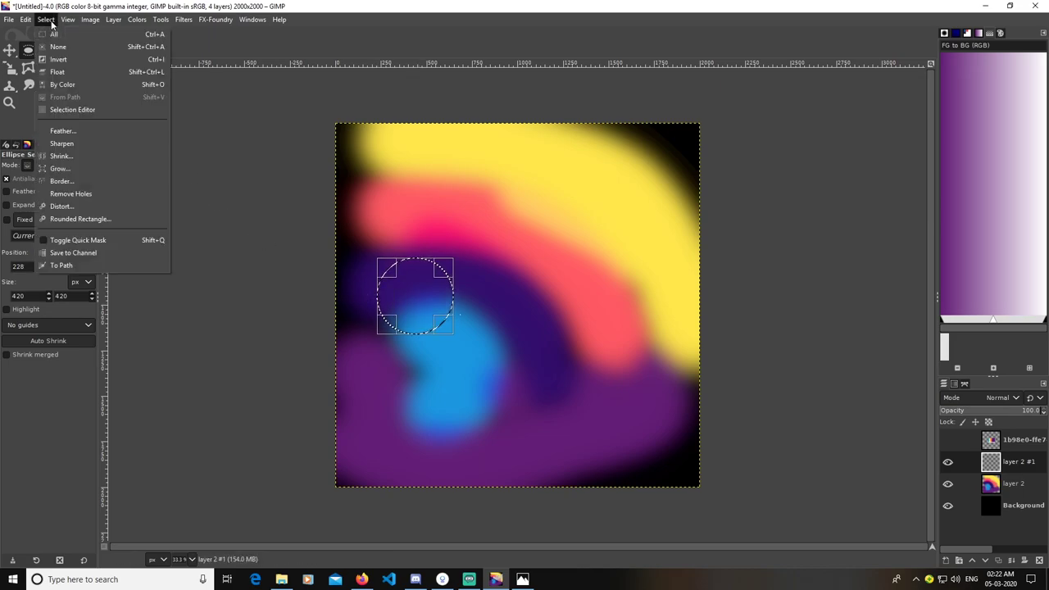
pyautogui.moveTo(25, 19)
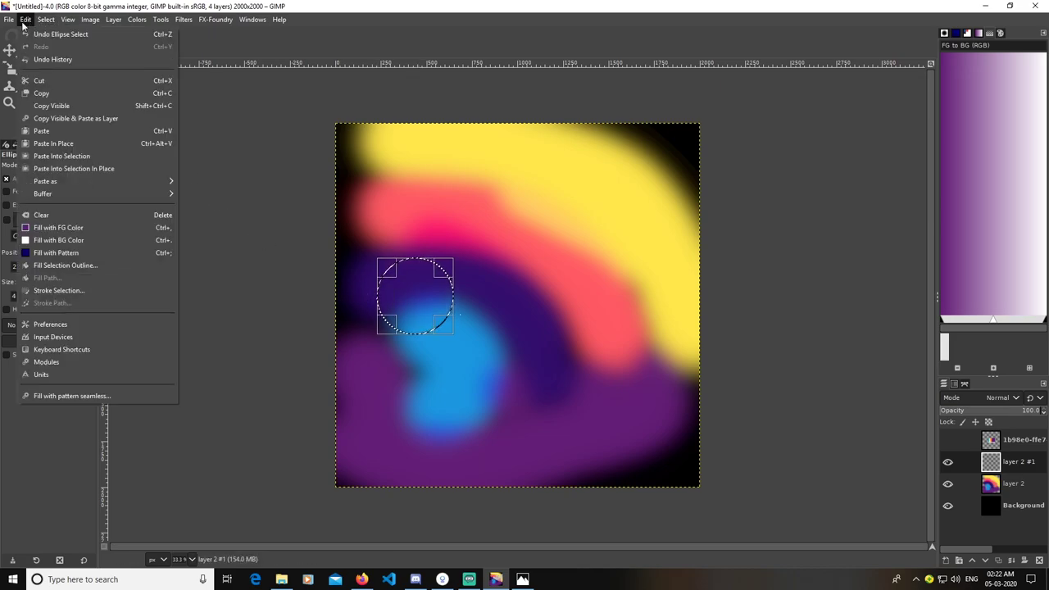
pyautogui.click(43, 94)
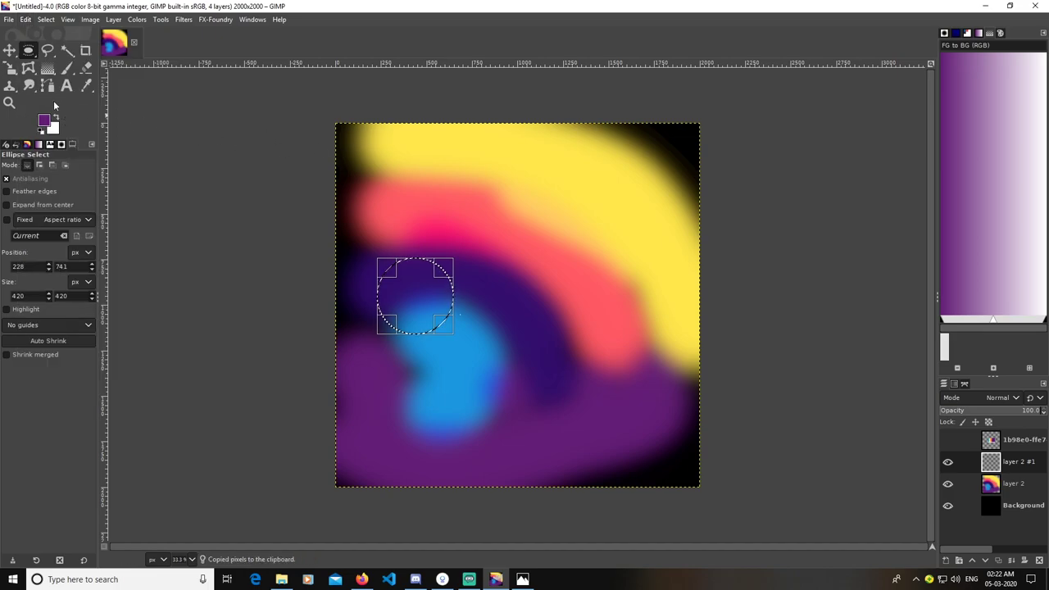
pyautogui.click(43, 19)
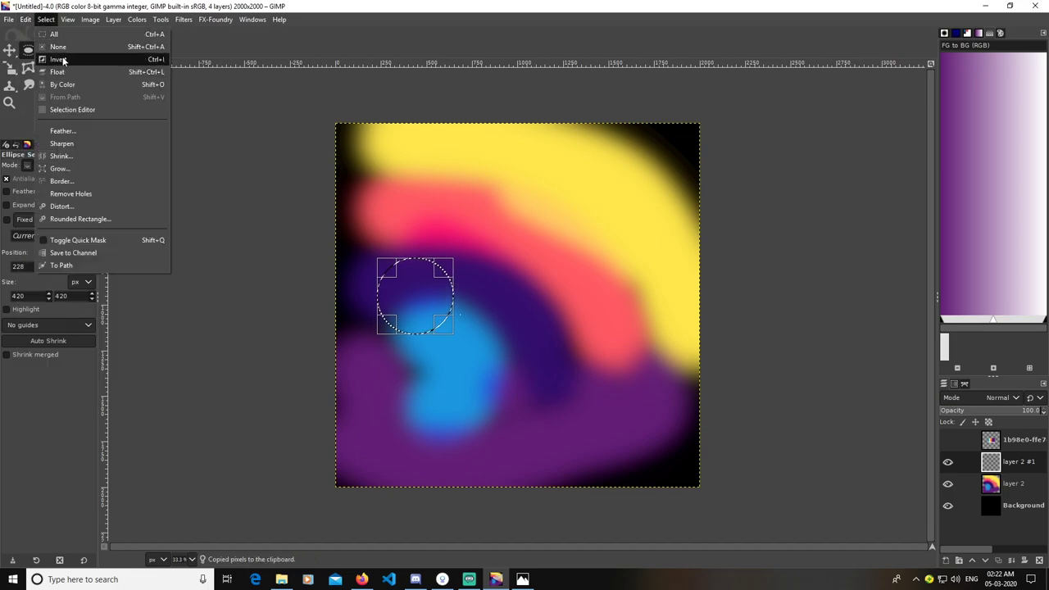
pyautogui.click(59, 46)
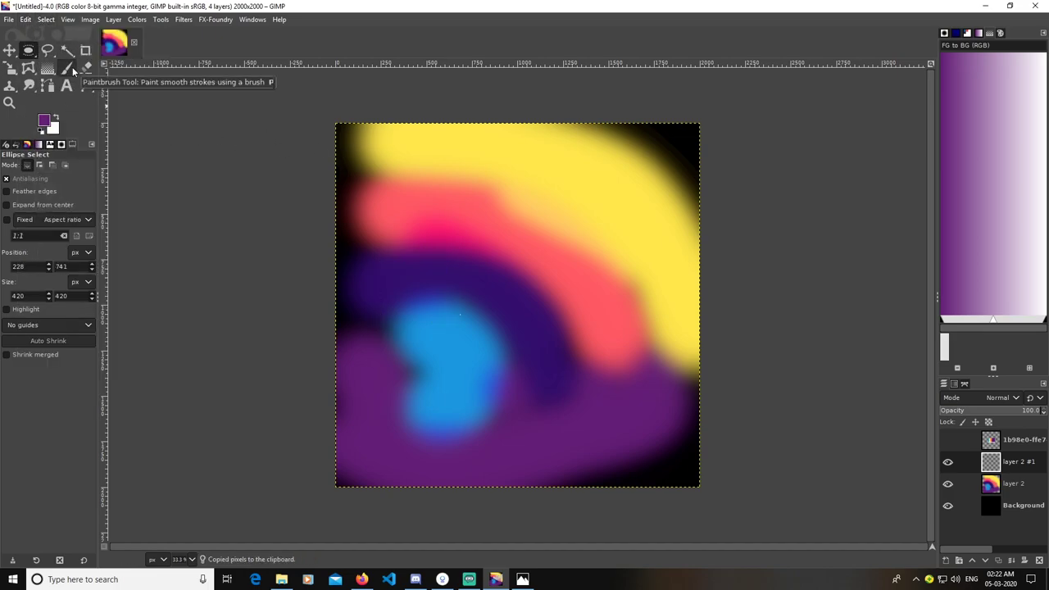
# Choose the Paintbrush, check the brush list, and make layer 2 the active layer.
pyautogui.click(68, 68)
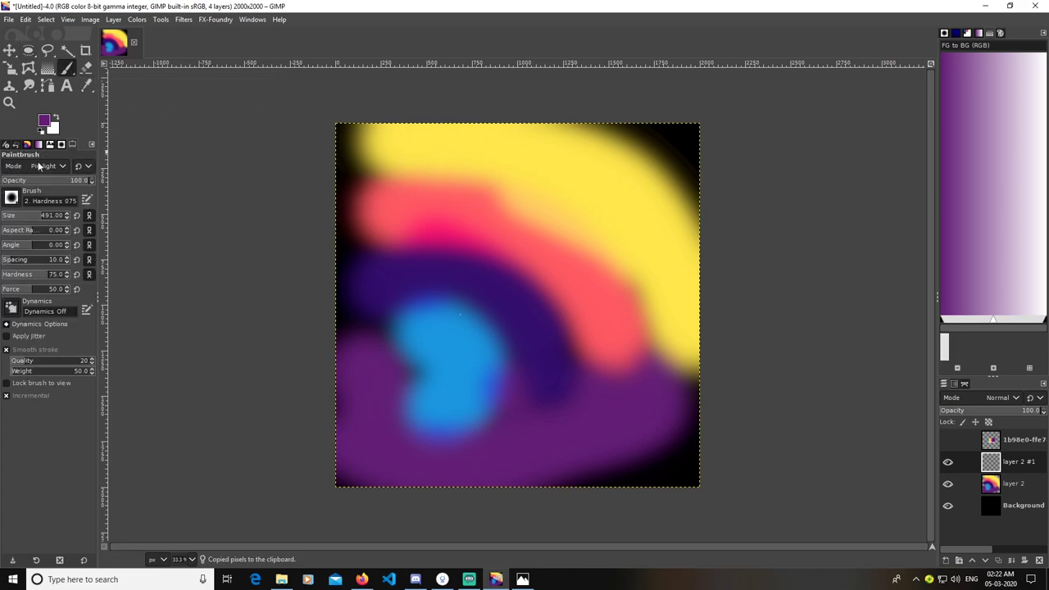
pyautogui.click(12, 198)
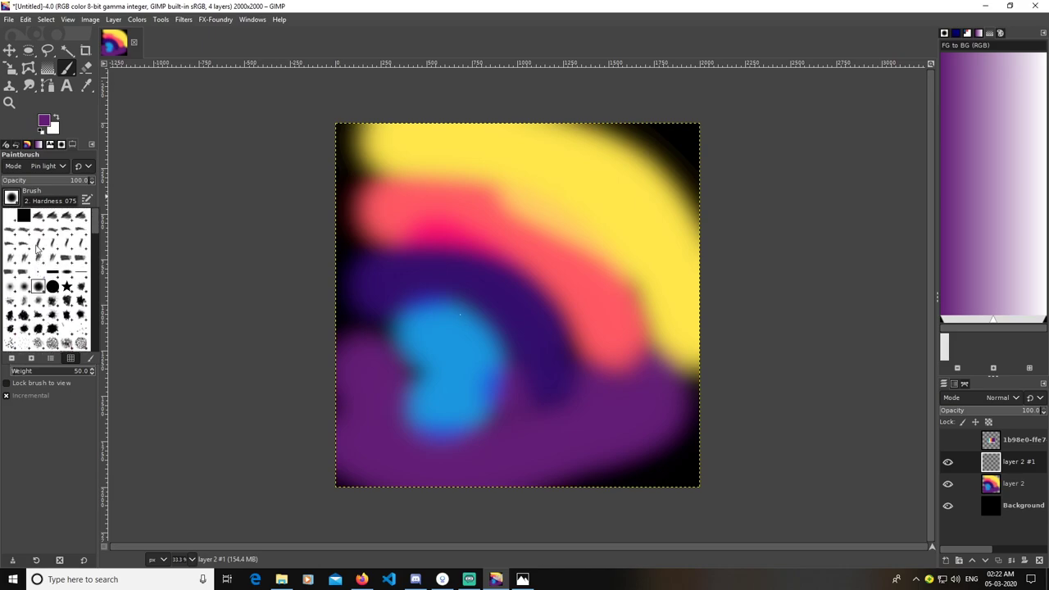
pyautogui.click(13, 198)
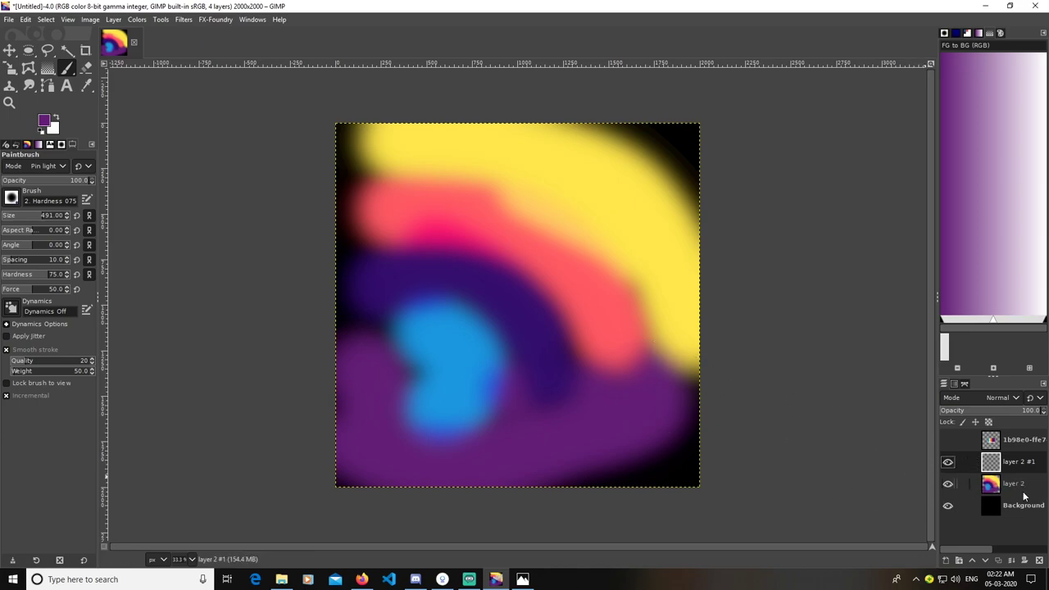
pyautogui.click(987, 488)
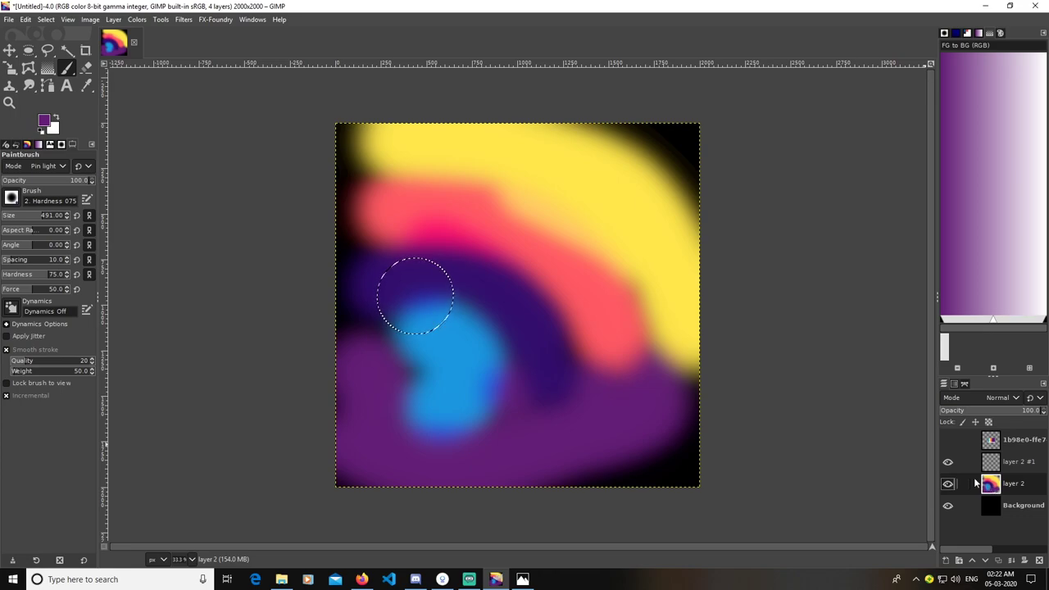
# Copy layer 2's circle, use it as the size-420 Clipboard Image brush, and deselect.
pyautogui.click(26, 19)
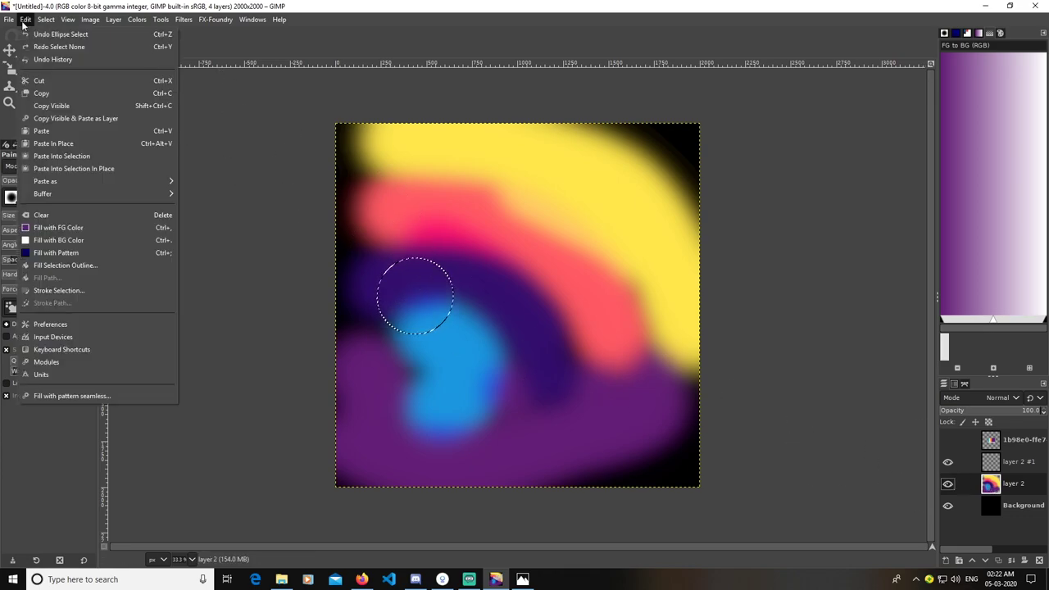
pyautogui.click(58, 97)
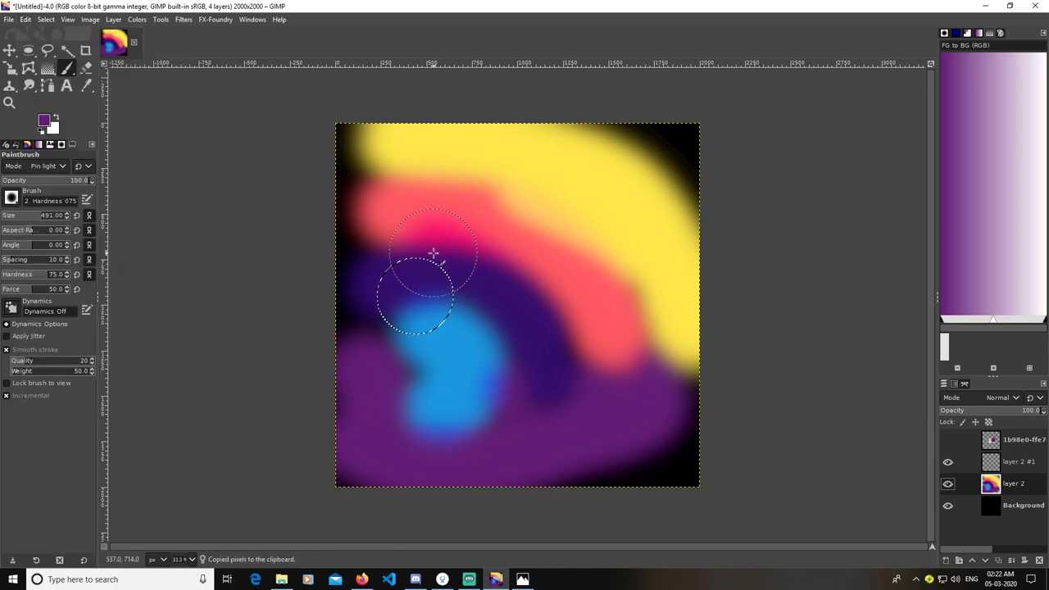
pyautogui.click(12, 199)
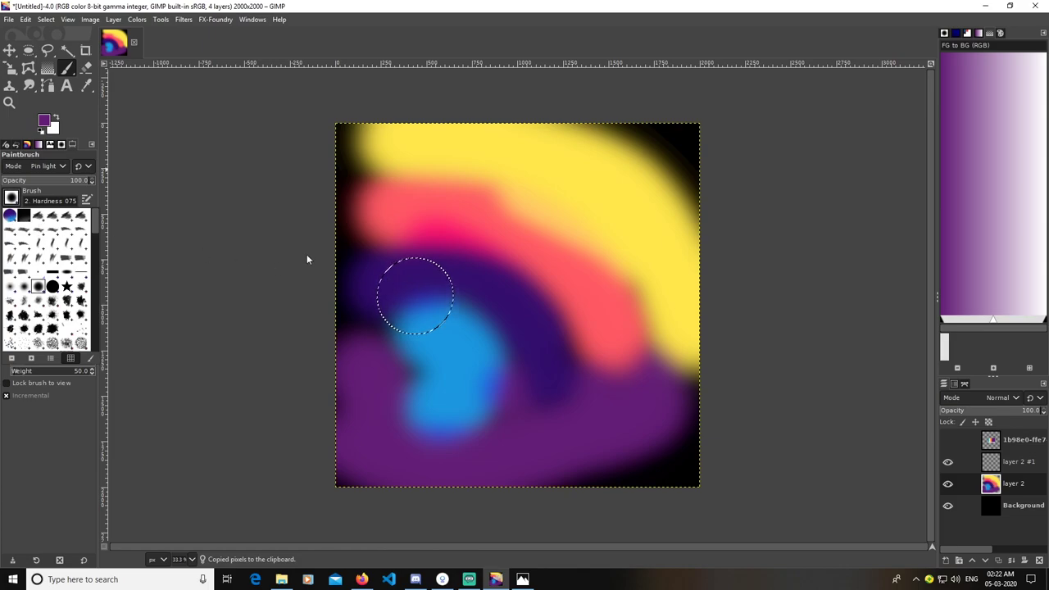
pyautogui.click(404, 295)
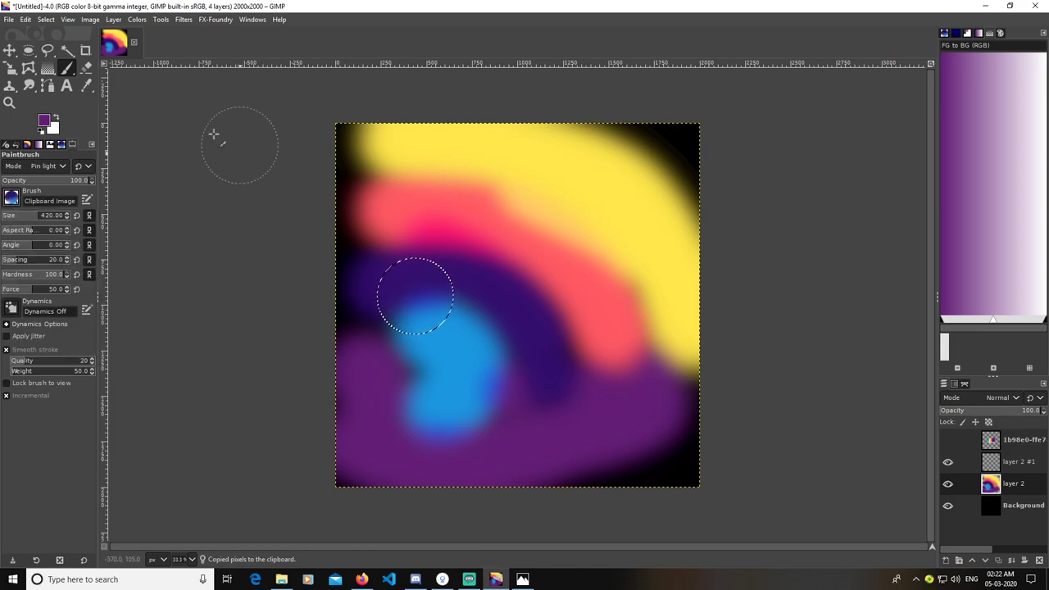
pyautogui.click(45, 21)
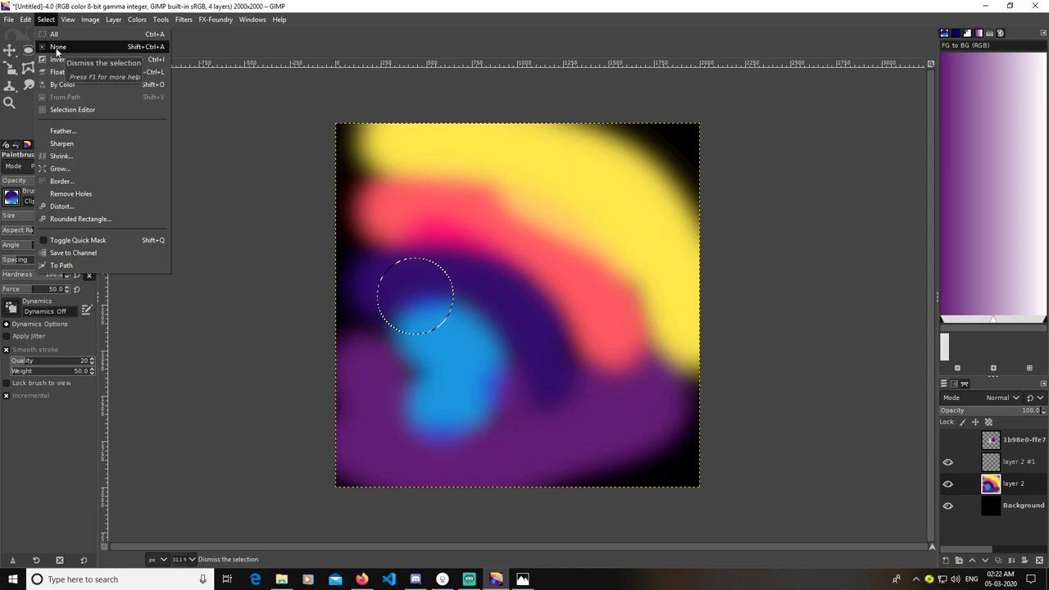
pyautogui.click(58, 46)
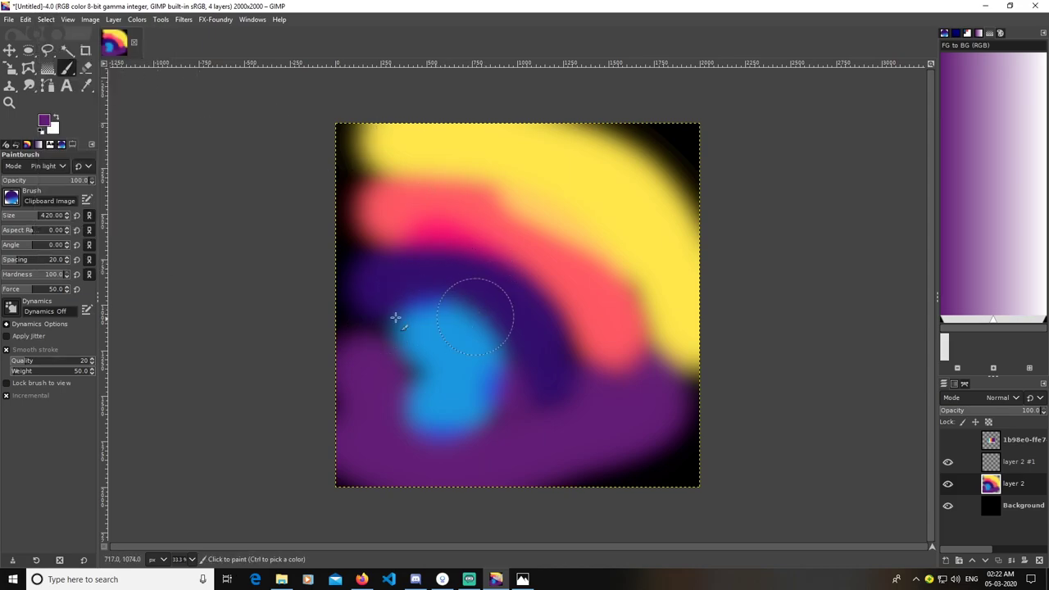
# On layer 2 #1, test clipboard-brush strokes and reduce the brush spacing to 1.0.
pyautogui.click(998, 464)
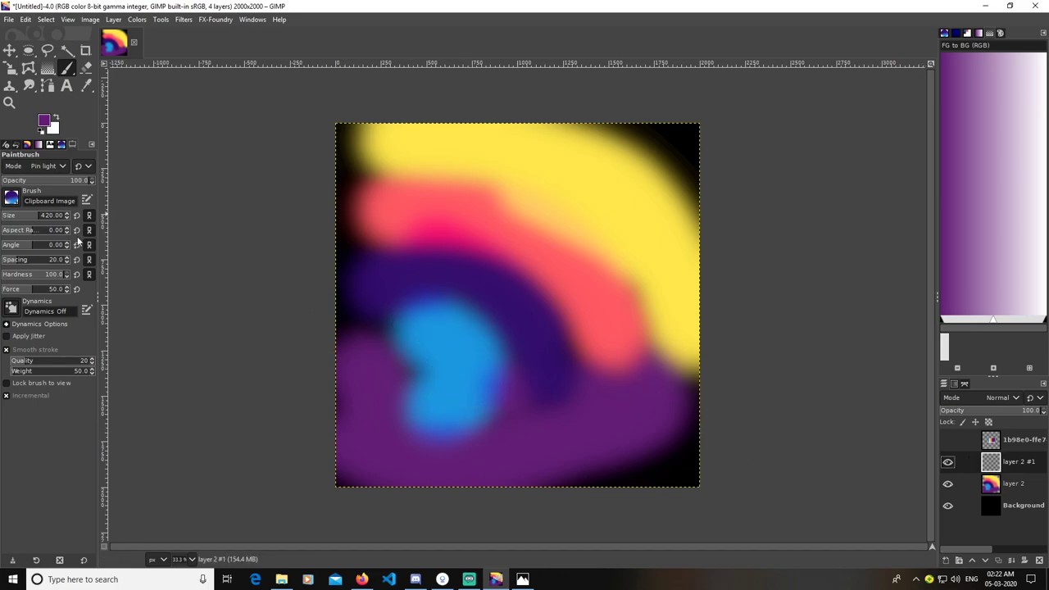
pyautogui.moveTo(443, 342)
pyautogui.mouseDown()
pyautogui.moveTo(382, 347)
pyautogui.moveTo(543, 328)
pyautogui.moveTo(394, 353)
pyautogui.moveTo(522, 351)
pyautogui.mouseUp()
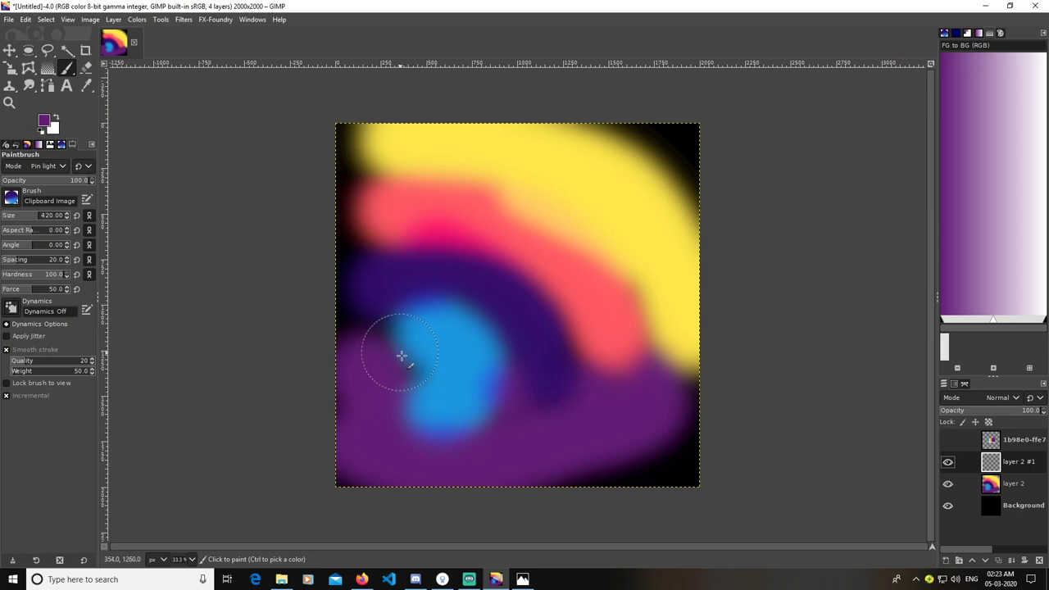
pyautogui.moveTo(410, 363); pyautogui.dragTo(503, 304)
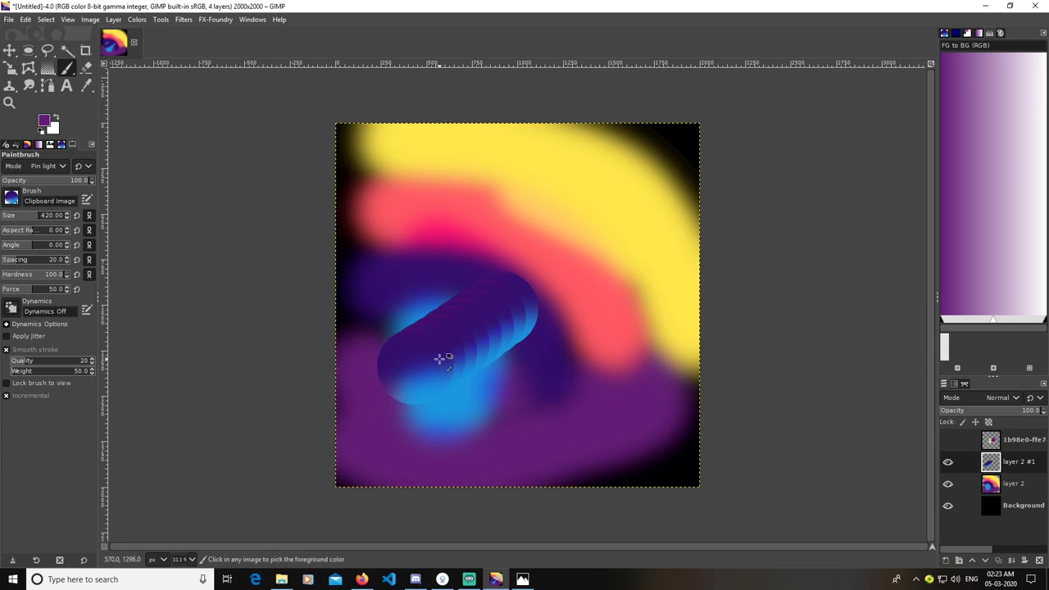
pyautogui.hotkey('ctrl', 'z')
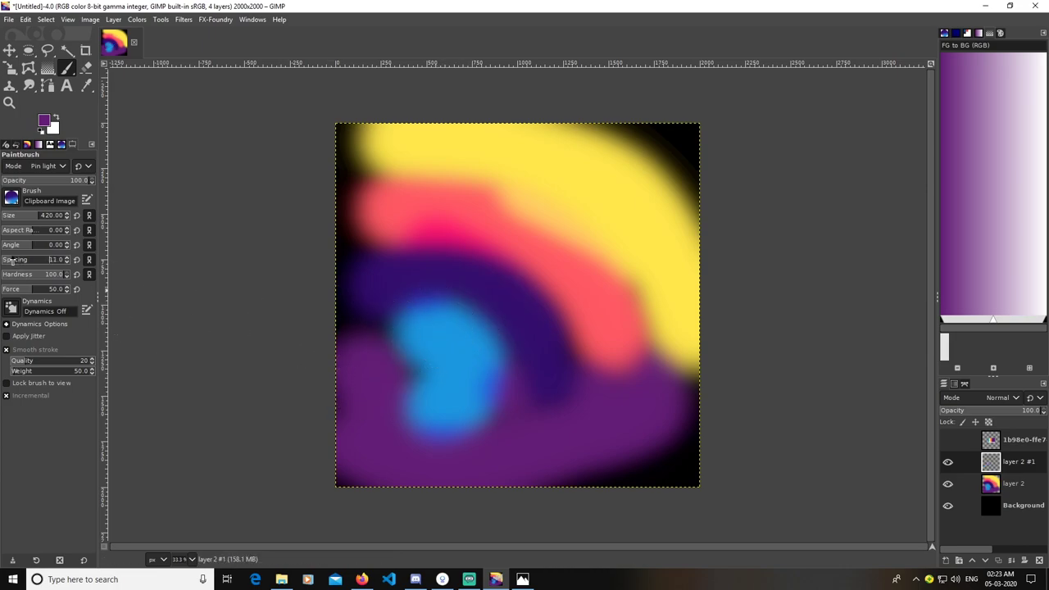
pyautogui.moveTo(12, 263); pyautogui.dragTo(3, 260)
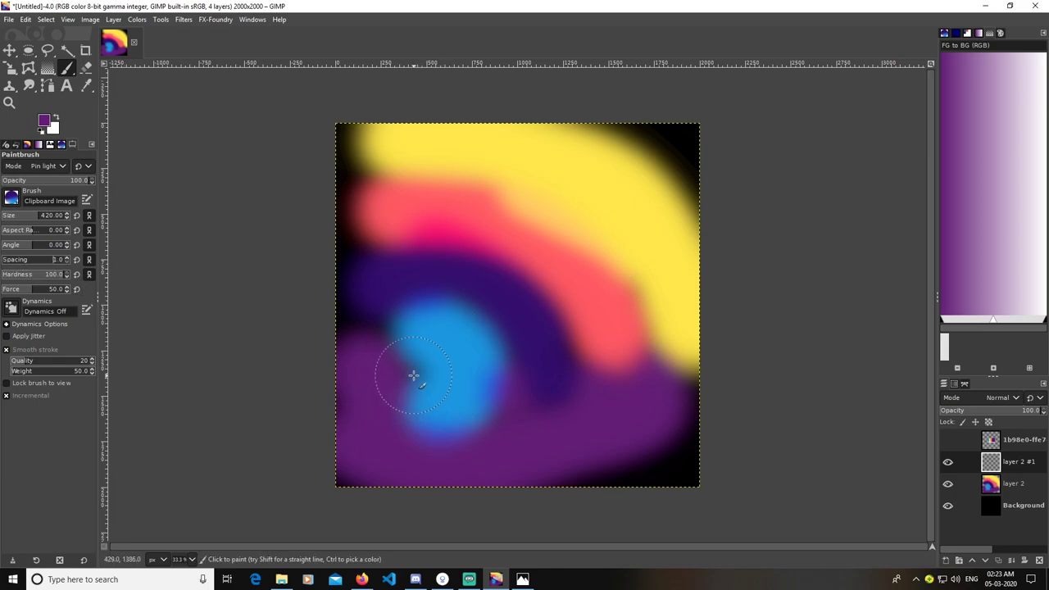
# Paint a diagonal pill over the blue blob, stamp a small sphere, and add a small pill.
pyautogui.moveTo(412, 375); pyautogui.dragTo(586, 291)
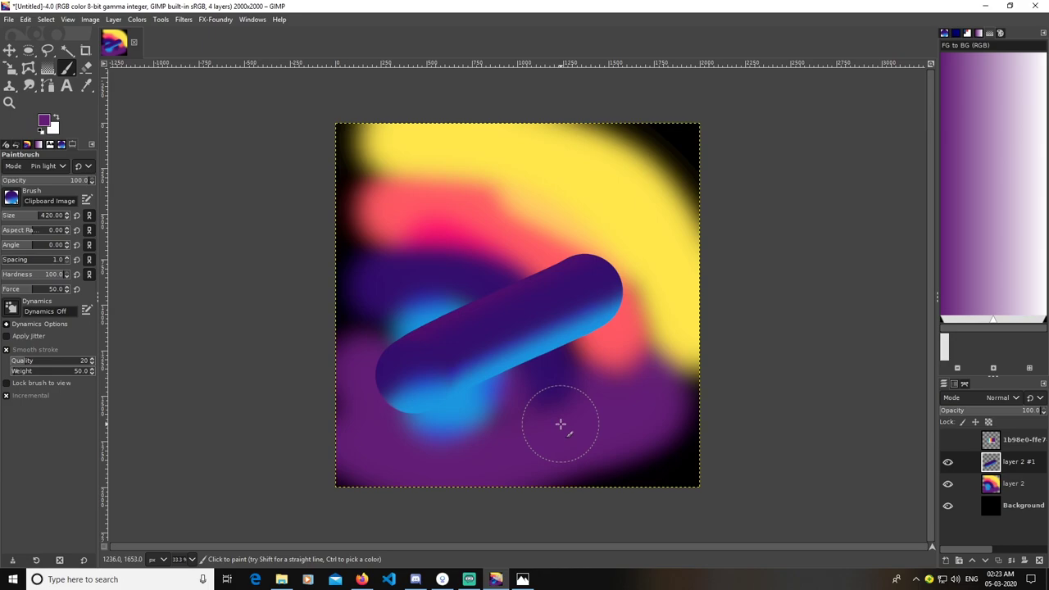
pyautogui.hotkey('ctrl', 'z')
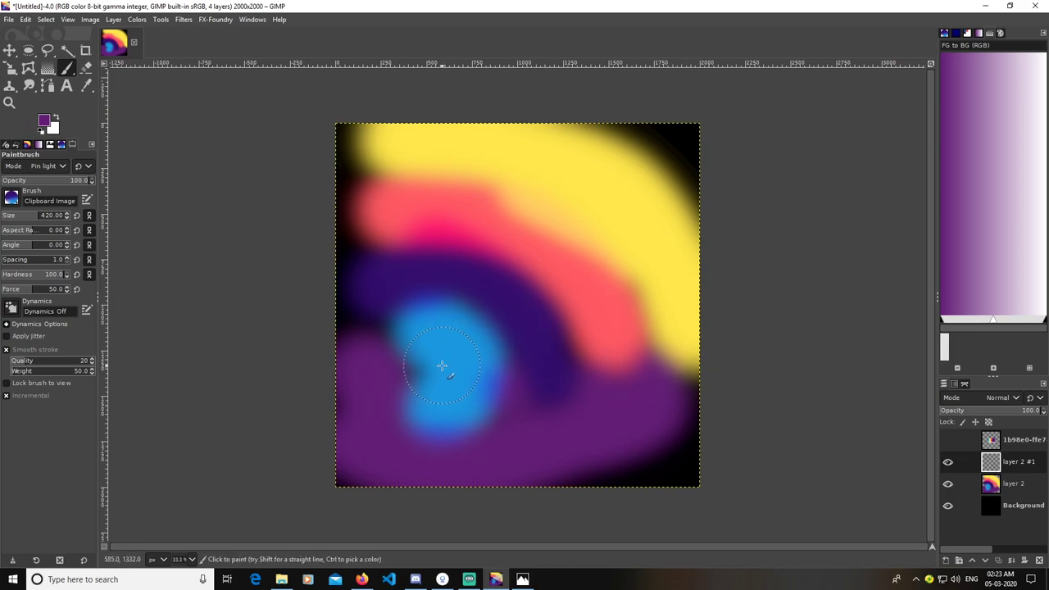
pyautogui.moveTo(442, 366)
pyautogui.mouseDown()
pyautogui.moveTo(494, 314)
pyautogui.moveTo(502, 322)
pyautogui.mouseUp()
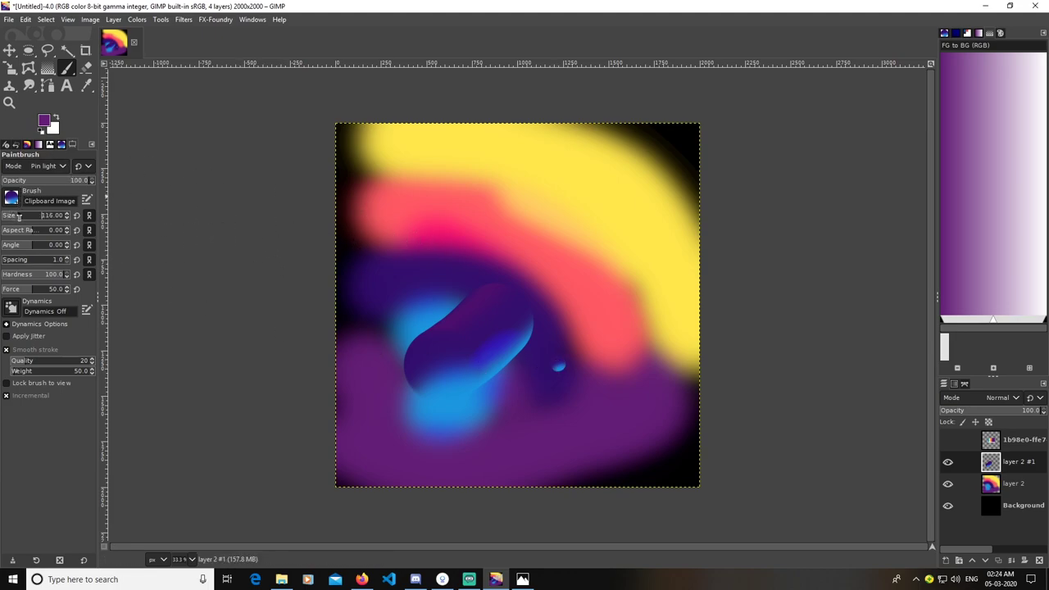
pyautogui.click(454, 246)
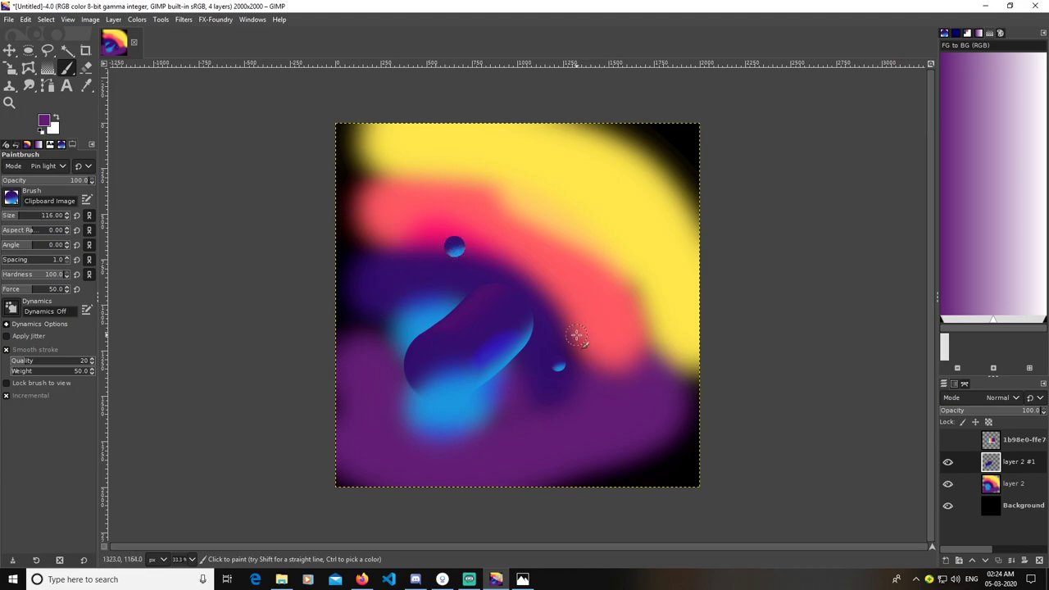
pyautogui.moveTo(579, 334); pyautogui.dragTo(597, 322)
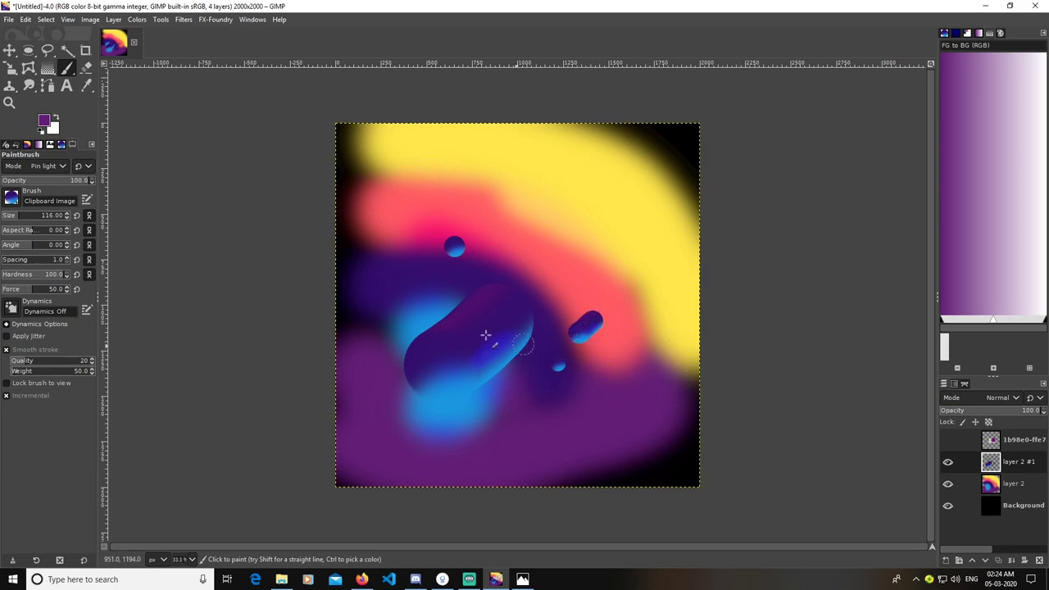
# Hide the pill layer 2 #1 and add a new transparent layer 2 #2.
pyautogui.click(949, 463)
pyautogui.click(949, 464)
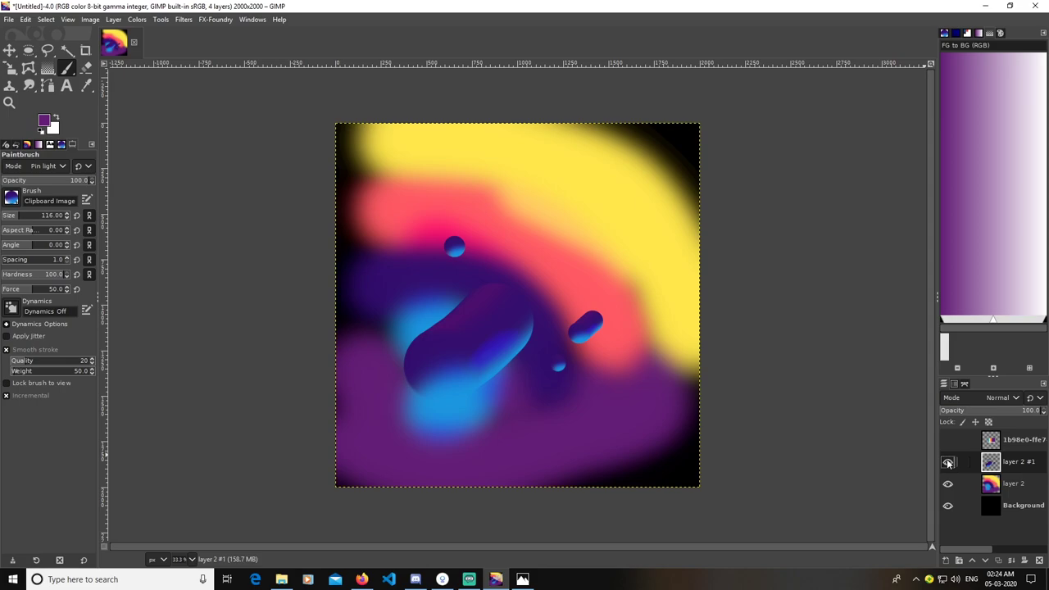
pyautogui.click(948, 464)
pyautogui.click(949, 464)
pyautogui.click(949, 463)
pyautogui.click(947, 561)
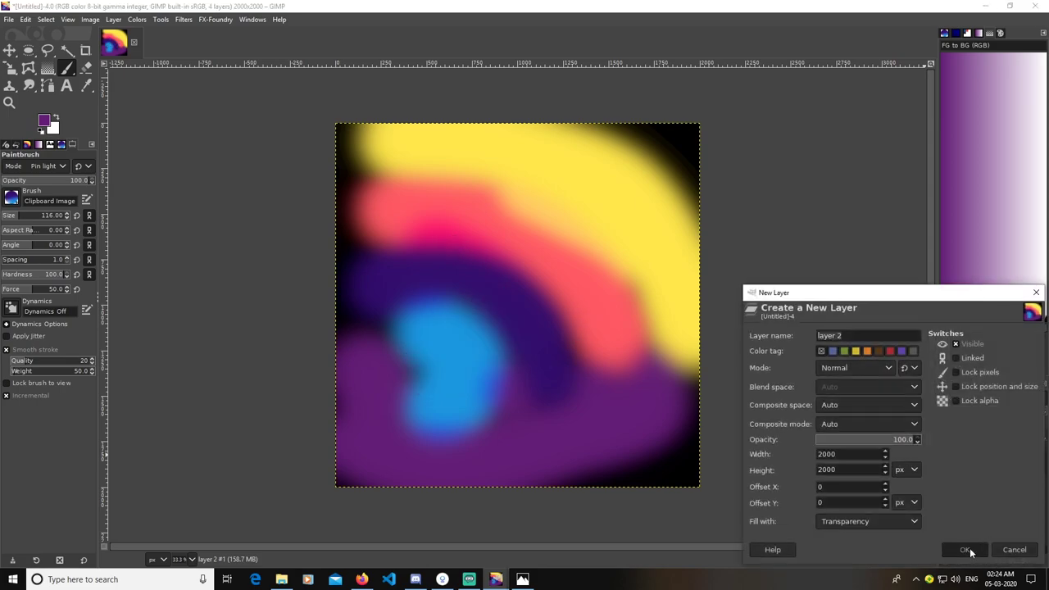
pyautogui.click(968, 550)
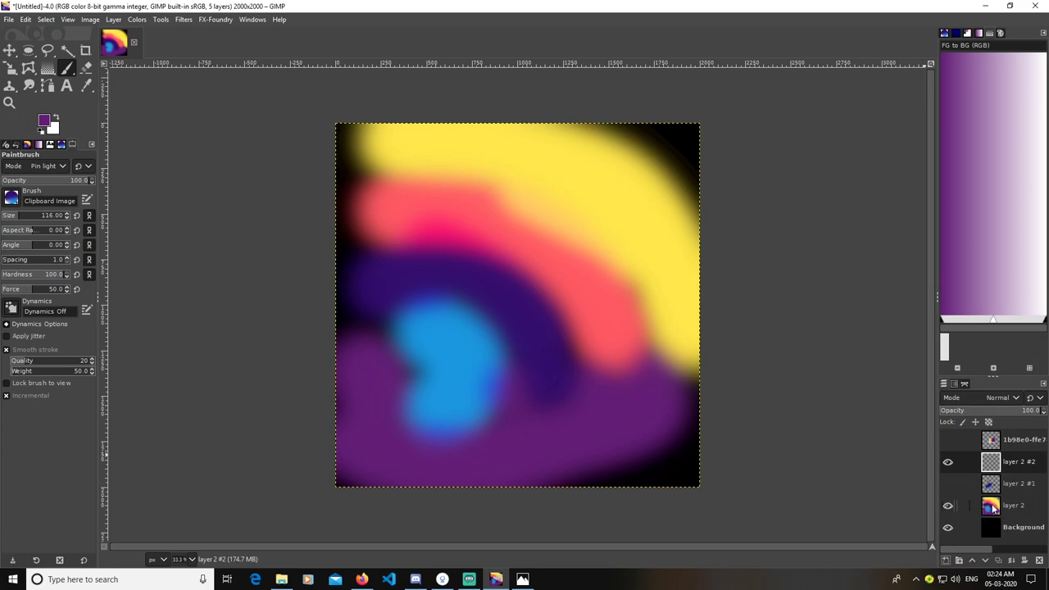
# Copy a circular pink-band patch from layer 2, then ready the Paintbrush on layer 2 #2.
pyautogui.click(992, 508)
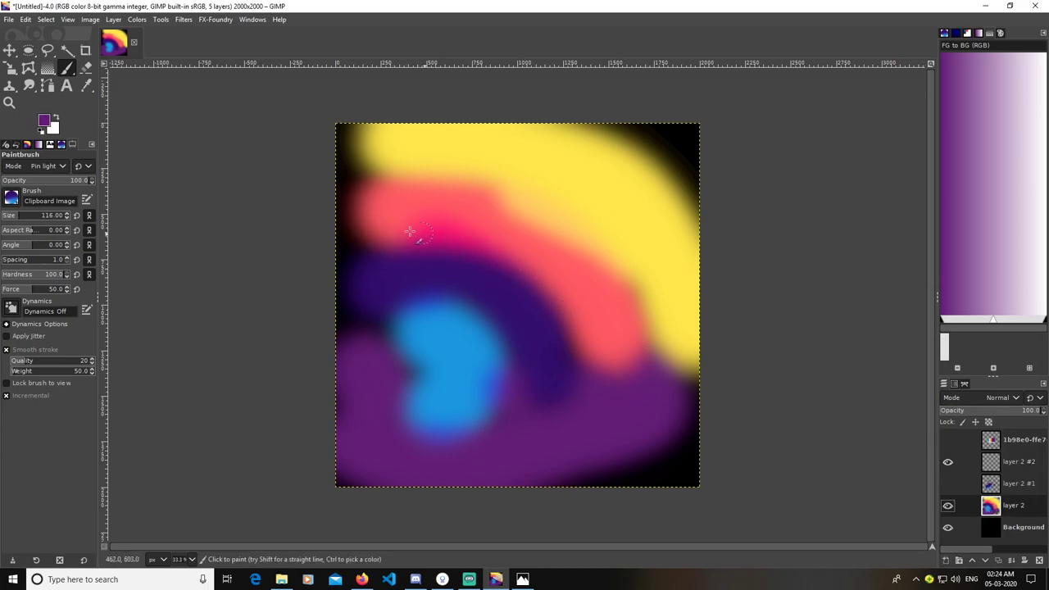
pyautogui.click(29, 52)
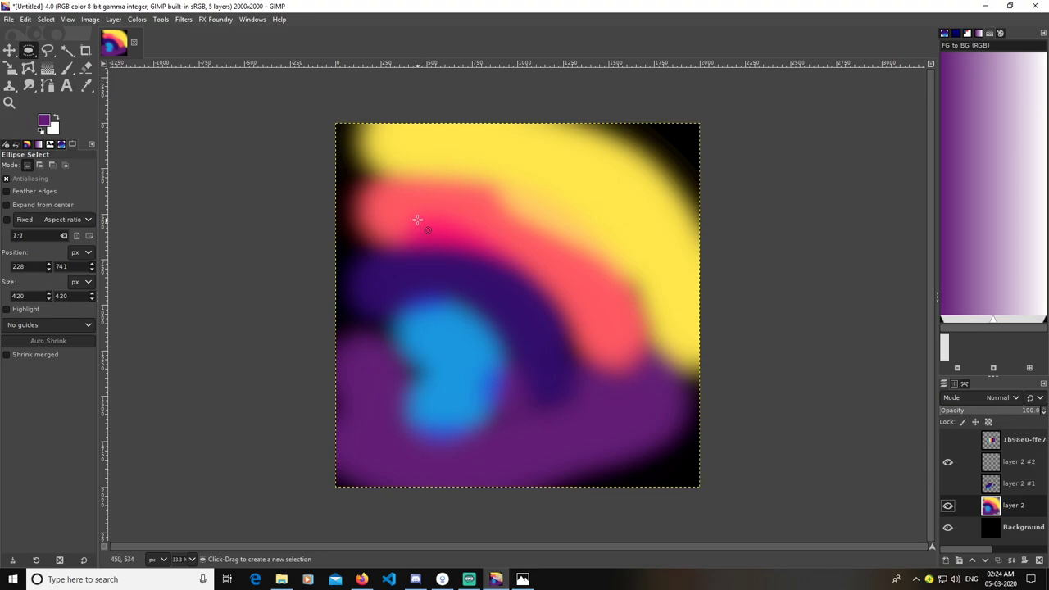
pyautogui.moveTo(417, 220); pyautogui.dragTo(482, 273)
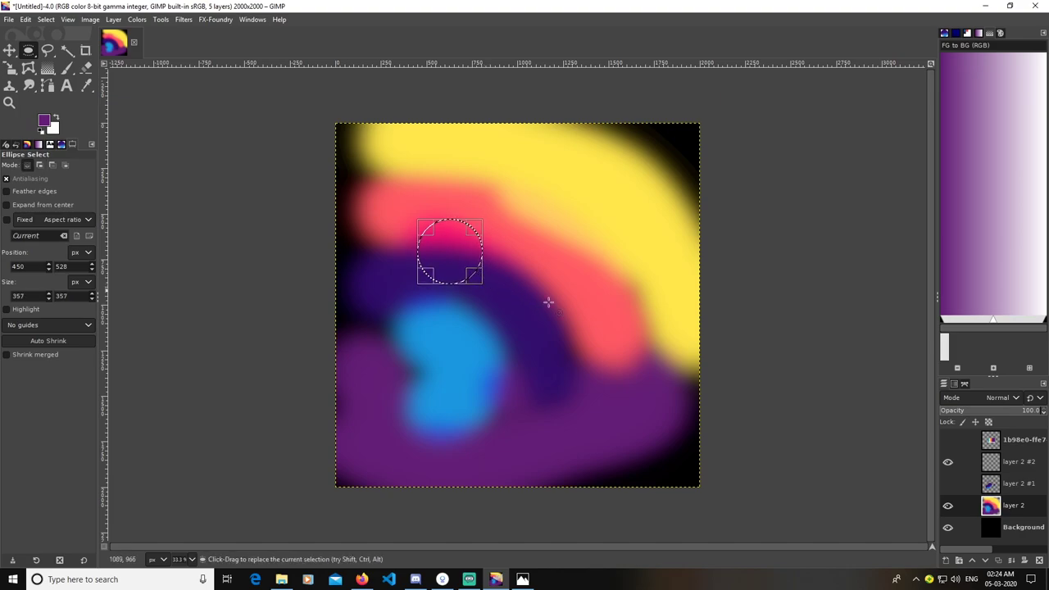
pyautogui.click(30, 21)
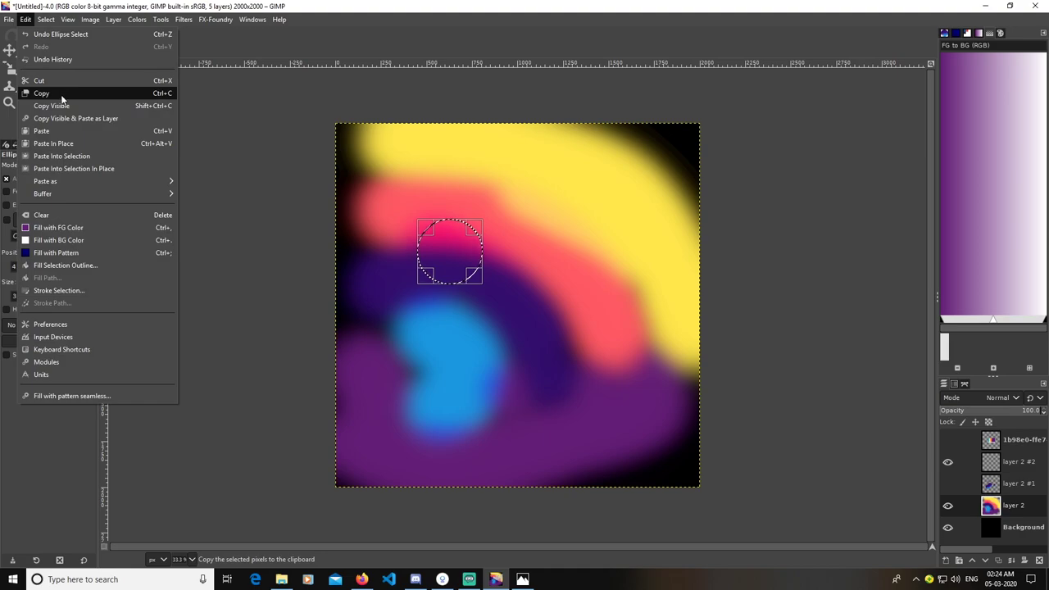
pyautogui.click(61, 95)
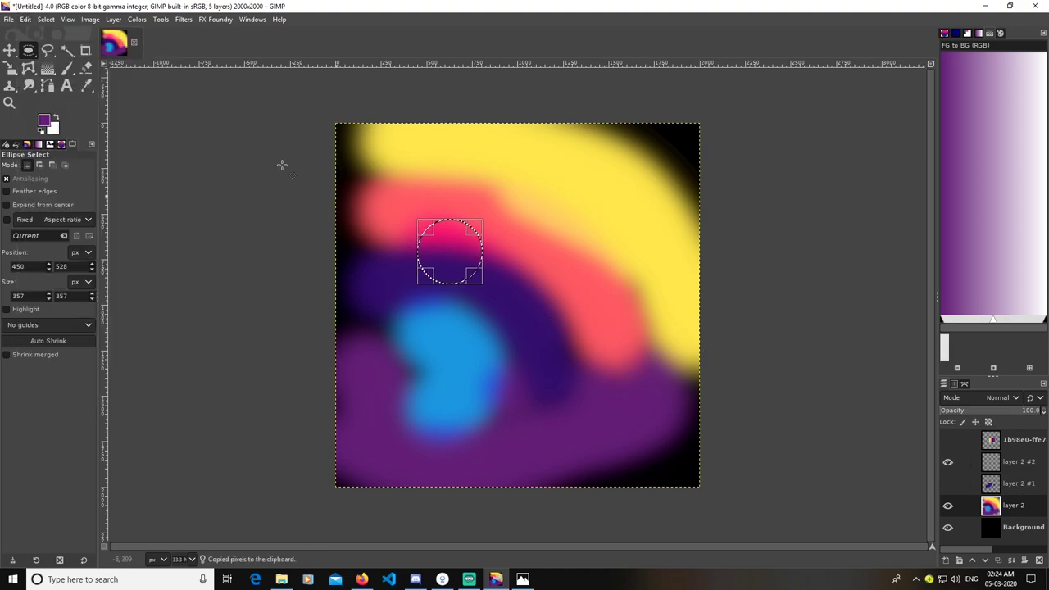
pyautogui.click(46, 19)
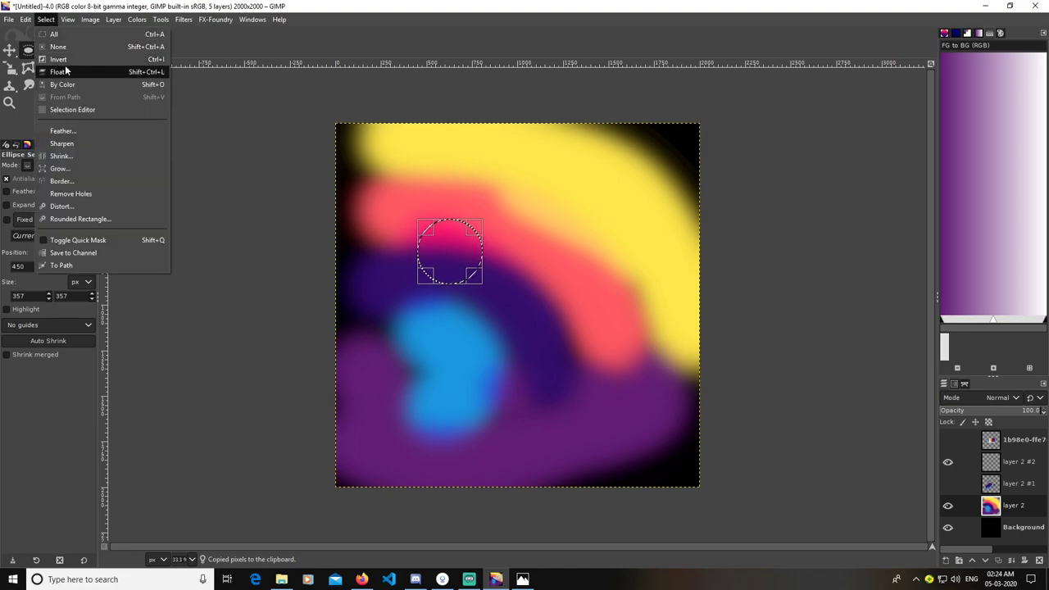
pyautogui.click(59, 47)
pyautogui.click(994, 464)
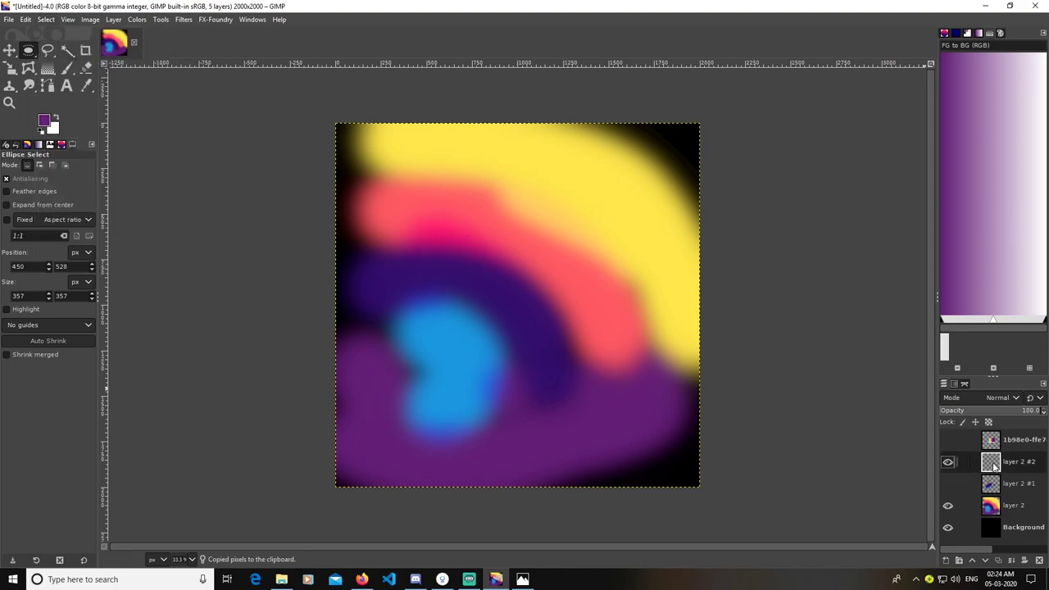
pyautogui.click(61, 145)
pyautogui.click(69, 71)
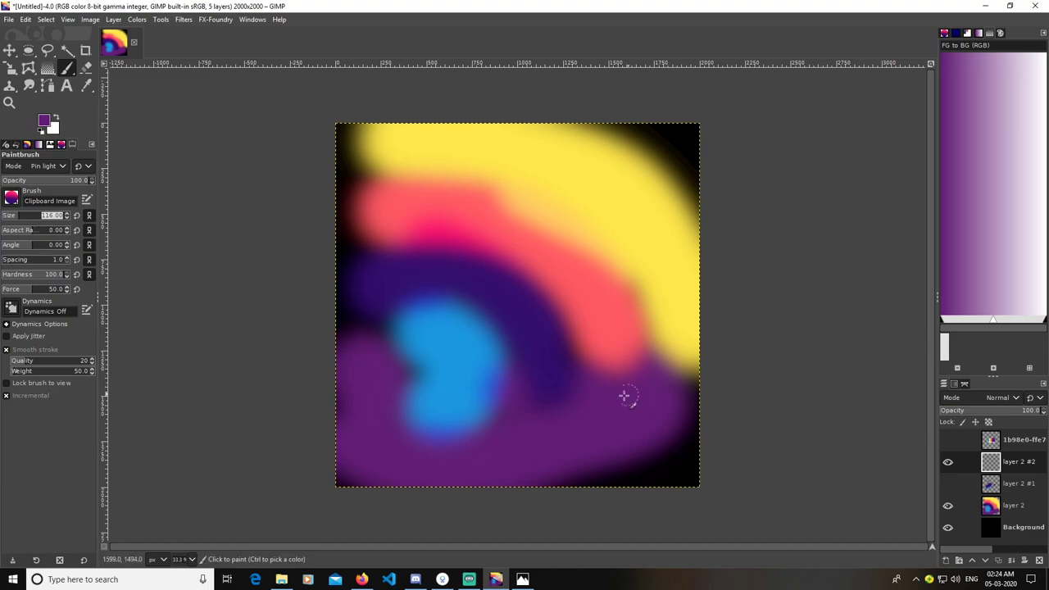
# Show layer 2 #1, set brush size about 491, and paint magenta blobs along the top-left and right edges.
pyautogui.click(948, 484)
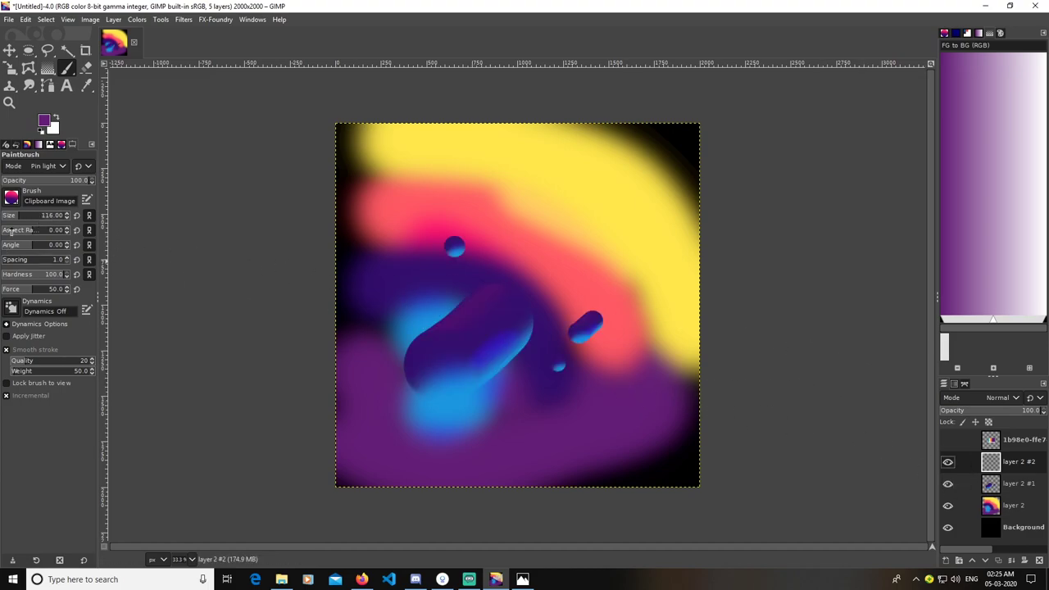
pyautogui.moveTo(20, 216); pyautogui.dragTo(45, 216)
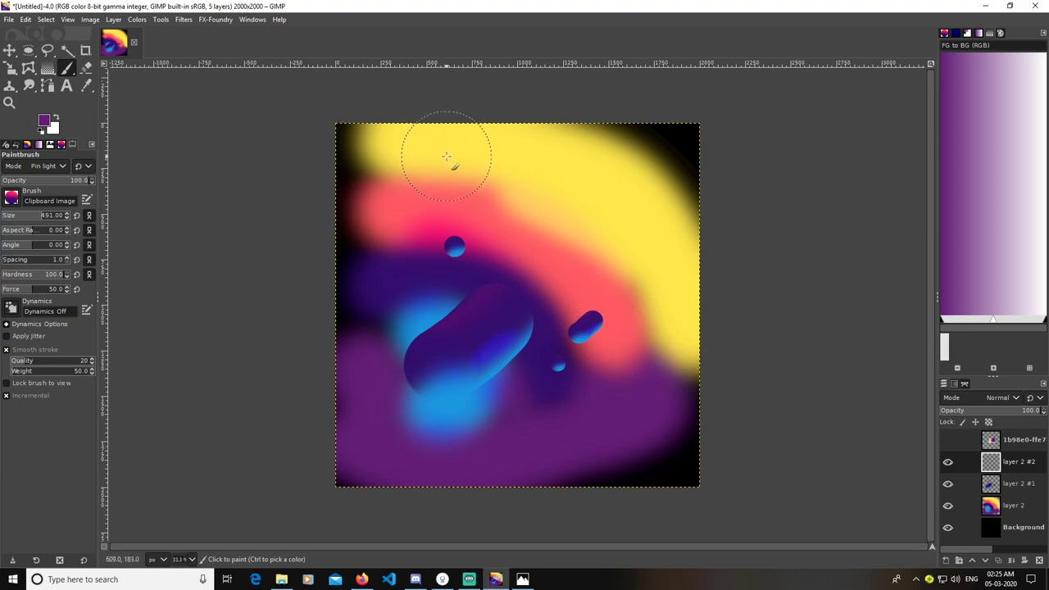
pyautogui.moveTo(446, 156)
pyautogui.mouseDown()
pyautogui.moveTo(364, 159)
pyautogui.moveTo(320, 206)
pyautogui.mouseUp()
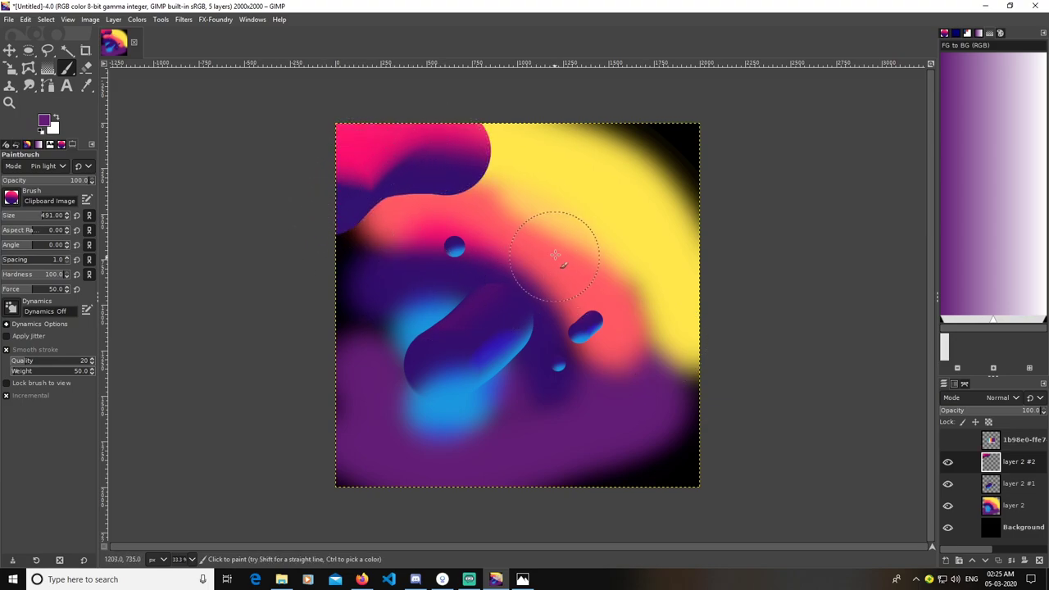
pyautogui.click(554, 468)
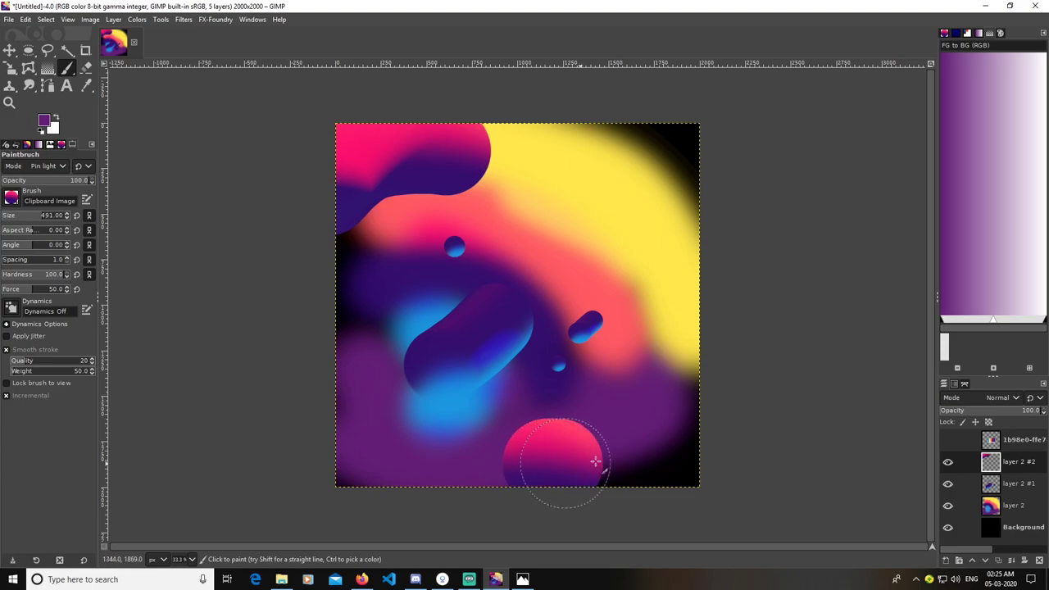
pyautogui.moveTo(596, 462)
pyautogui.mouseDown()
pyautogui.moveTo(677, 436)
pyautogui.moveTo(700, 392)
pyautogui.moveTo(703, 328)
pyautogui.mouseUp()
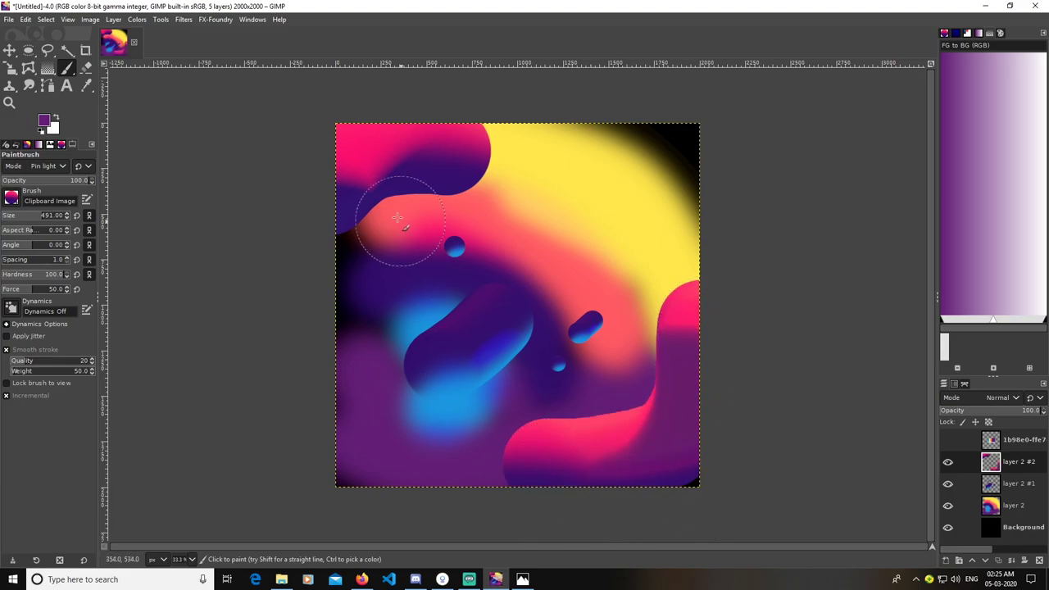
pyautogui.moveTo(370, 183); pyautogui.dragTo(306, 353)
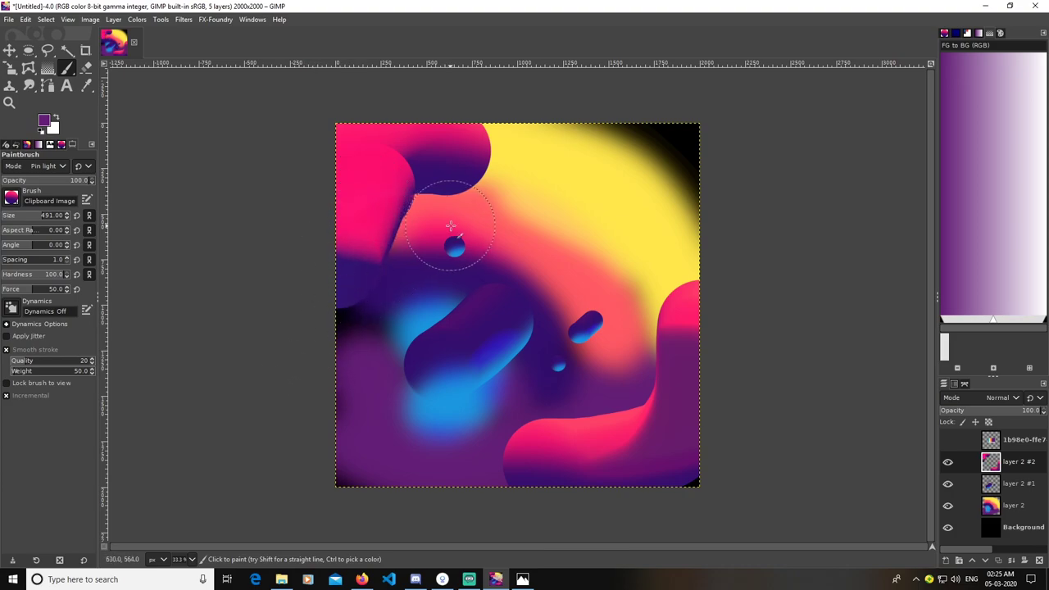
pyautogui.hotkey('ctrl', 'z')
pyautogui.hotkey('ctrl', 'z')
pyautogui.hotkey('ctrl', 'z')
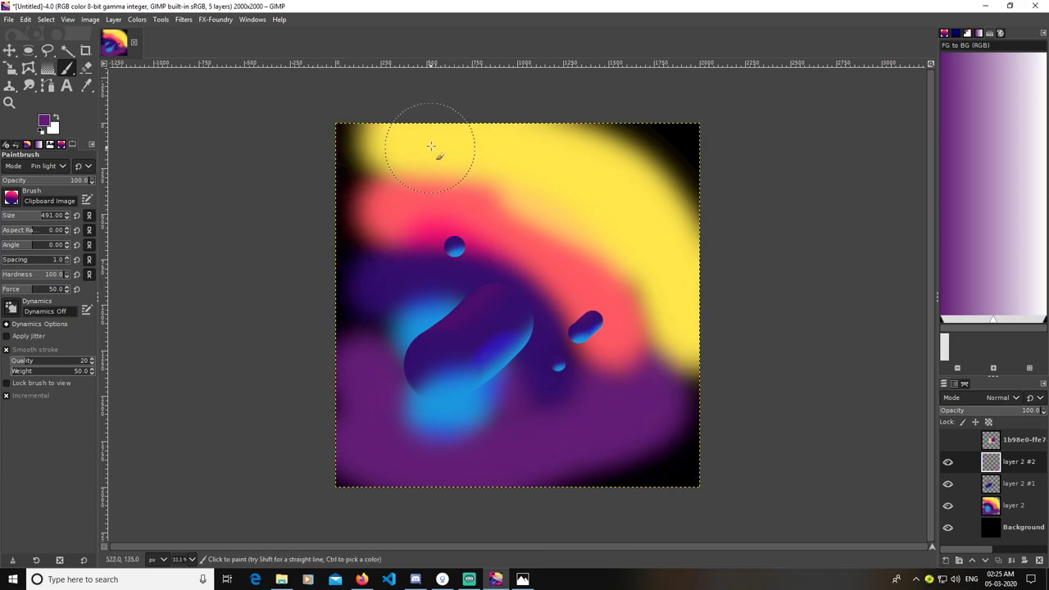
pyautogui.moveTo(492, 152)
pyautogui.mouseDown()
pyautogui.moveTo(387, 159)
pyautogui.moveTo(350, 204)
pyautogui.moveTo(339, 254)
pyautogui.mouseUp()
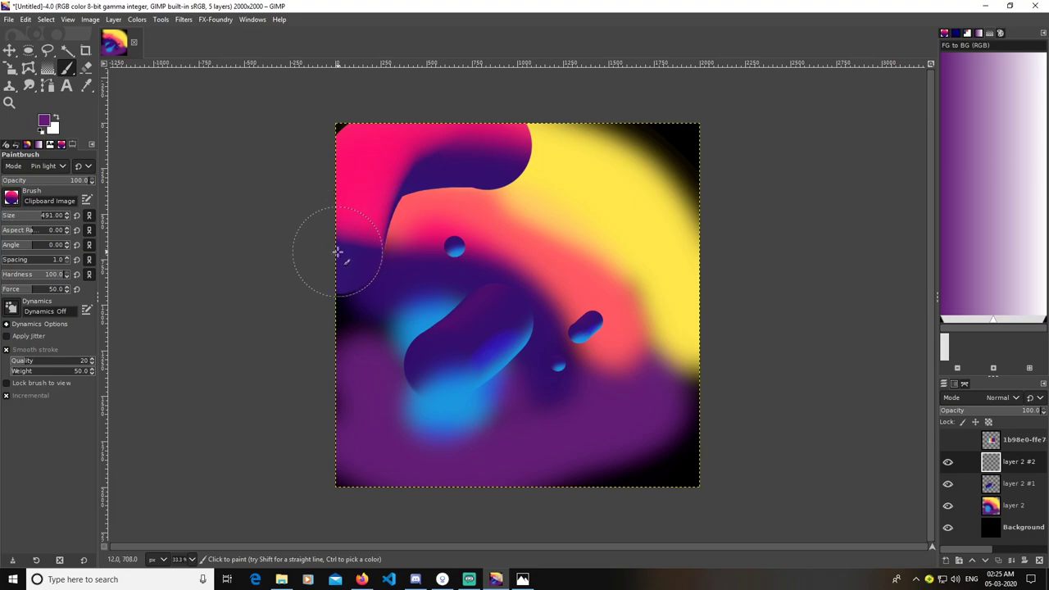
pyautogui.moveTo(584, 471)
pyautogui.mouseDown()
pyautogui.moveTo(639, 448)
pyautogui.moveTo(691, 396)
pyautogui.moveTo(719, 314)
pyautogui.mouseUp()
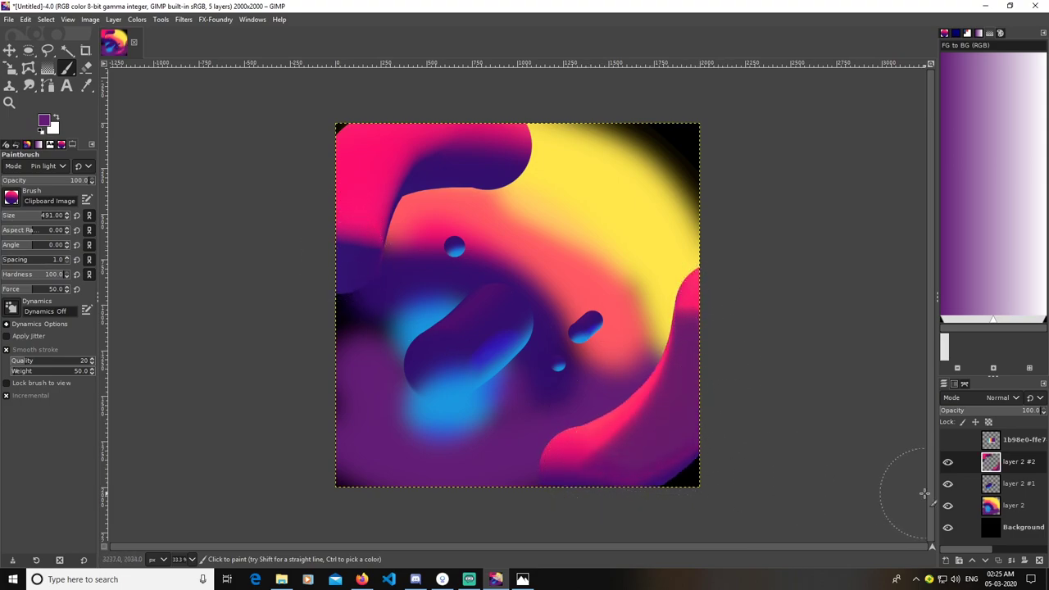
# Add a new transparent layer 2 #3, then hide it and the pill layer 2 #1.
pyautogui.click(950, 562)
pyautogui.click(962, 548)
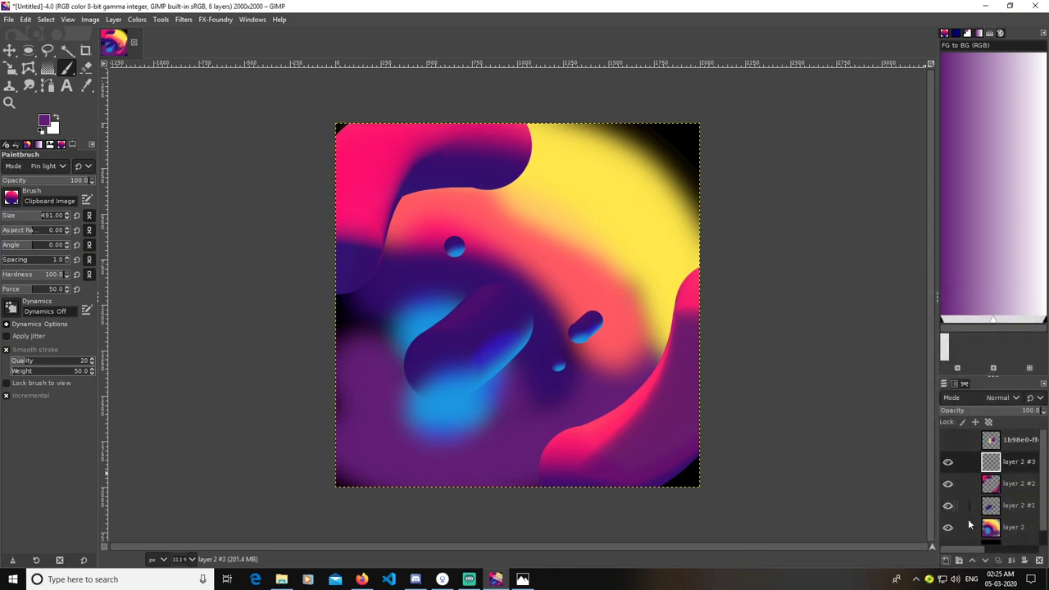
pyautogui.click(949, 462)
pyautogui.click(949, 506)
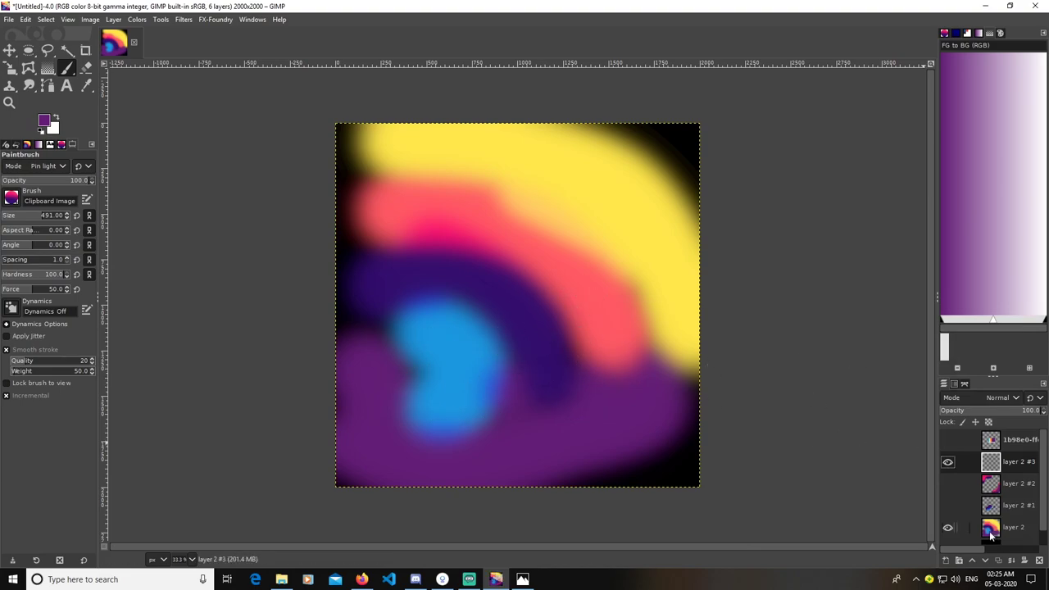
pyautogui.scroll(-1, 992, 531)
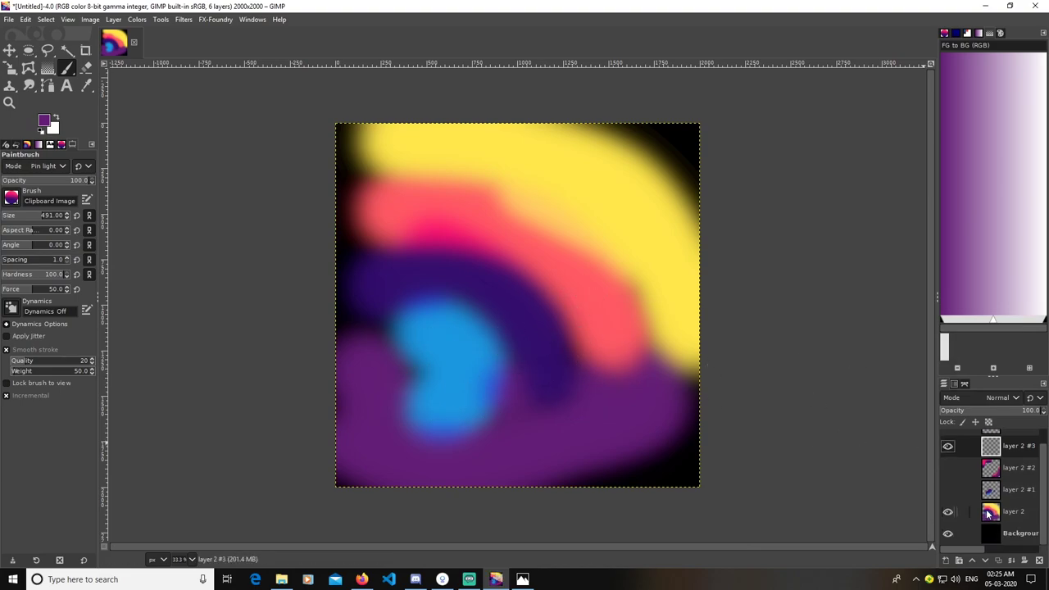
# Copy a circular patch of layer 2's lower-left purple area and deselect.
pyautogui.click(990, 514)
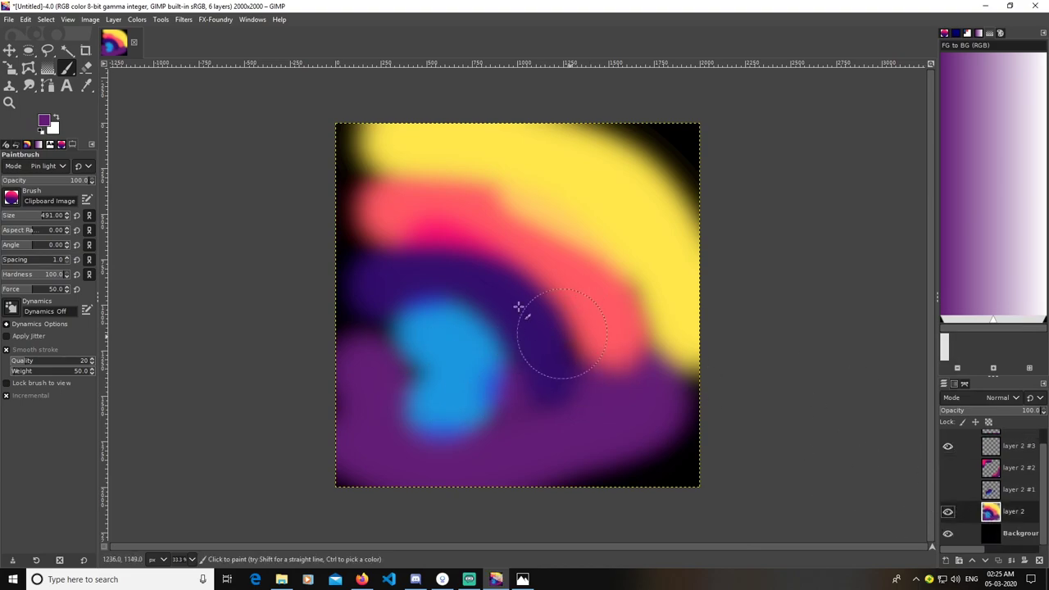
pyautogui.click(28, 51)
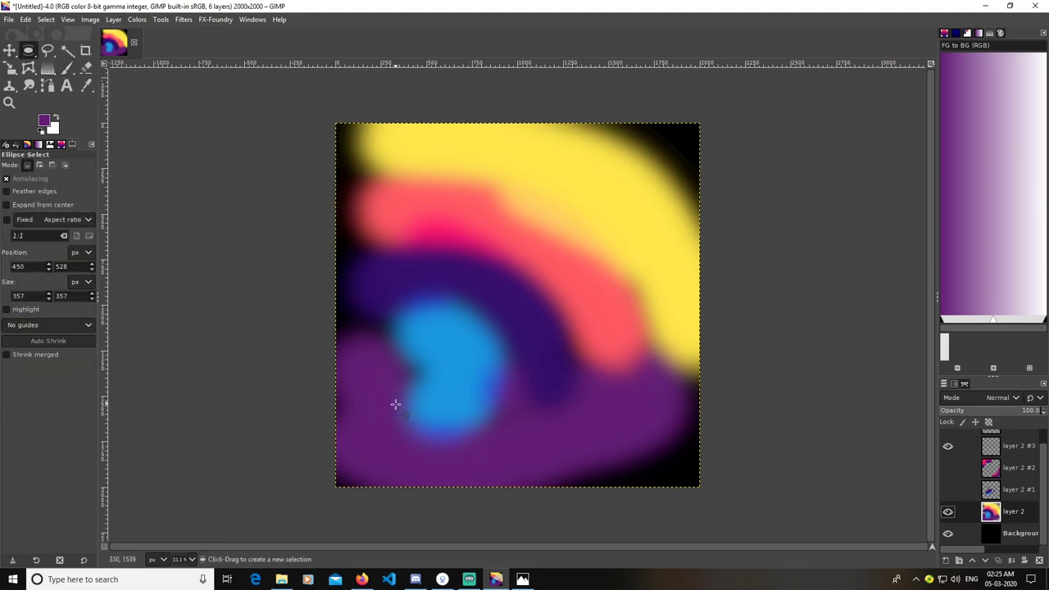
pyautogui.moveTo(393, 399); pyautogui.dragTo(467, 448)
pyautogui.press('shift')
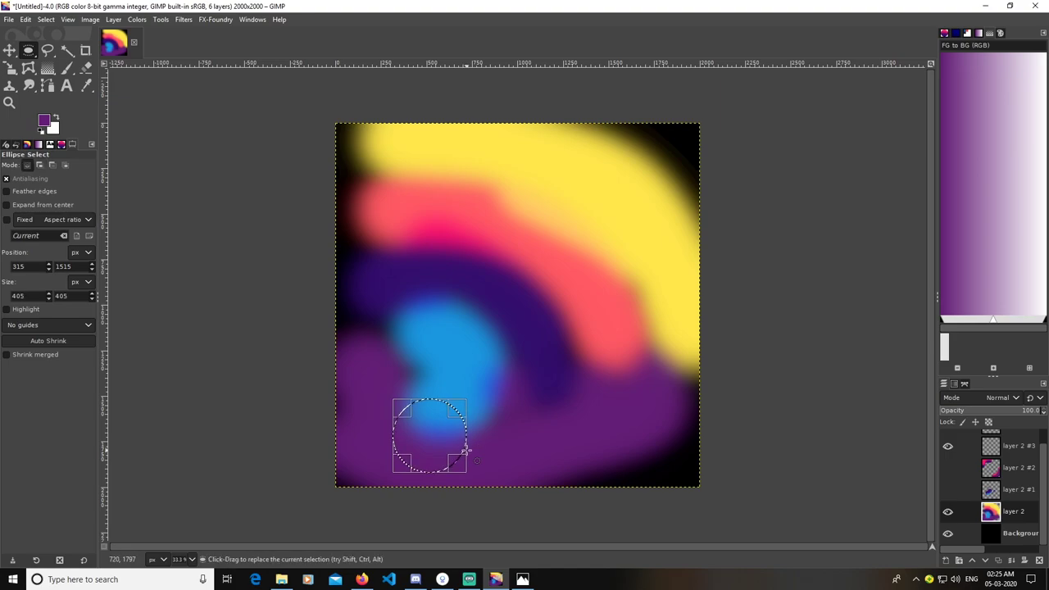
pyautogui.click(27, 18)
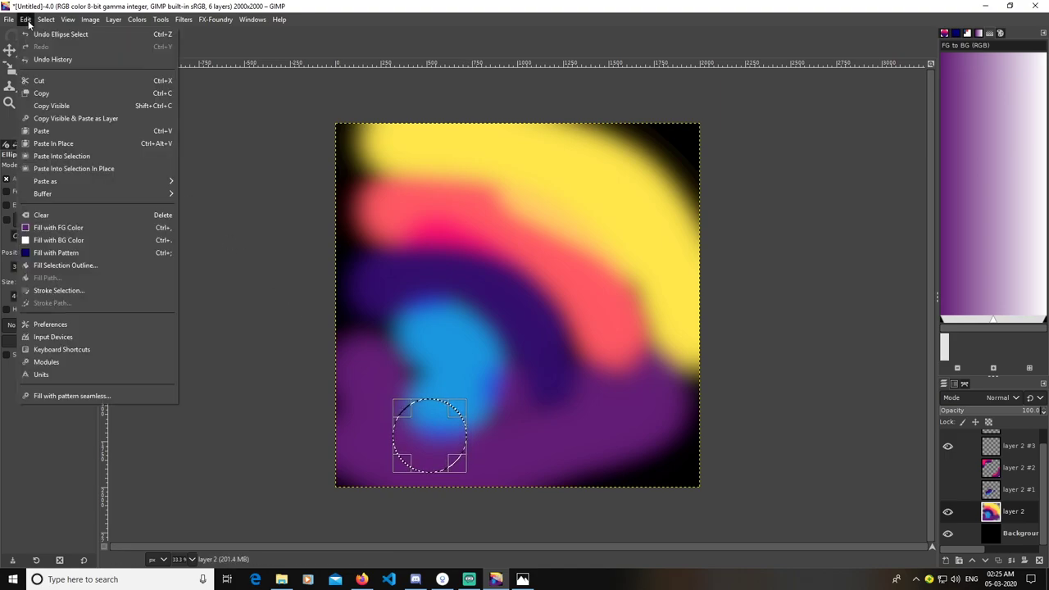
pyautogui.click(50, 90)
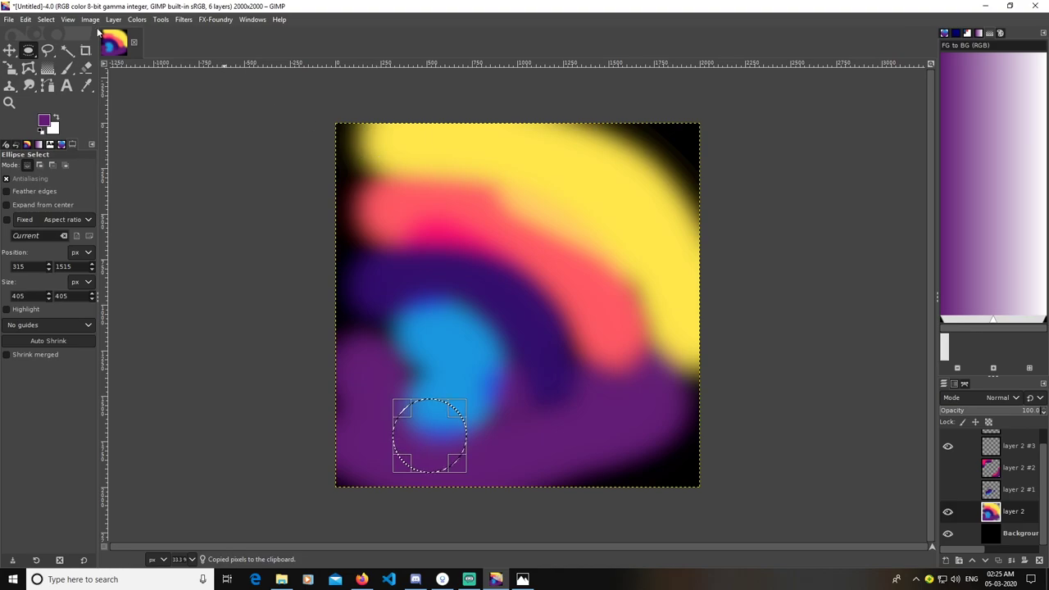
pyautogui.click(46, 19)
pyautogui.click(56, 47)
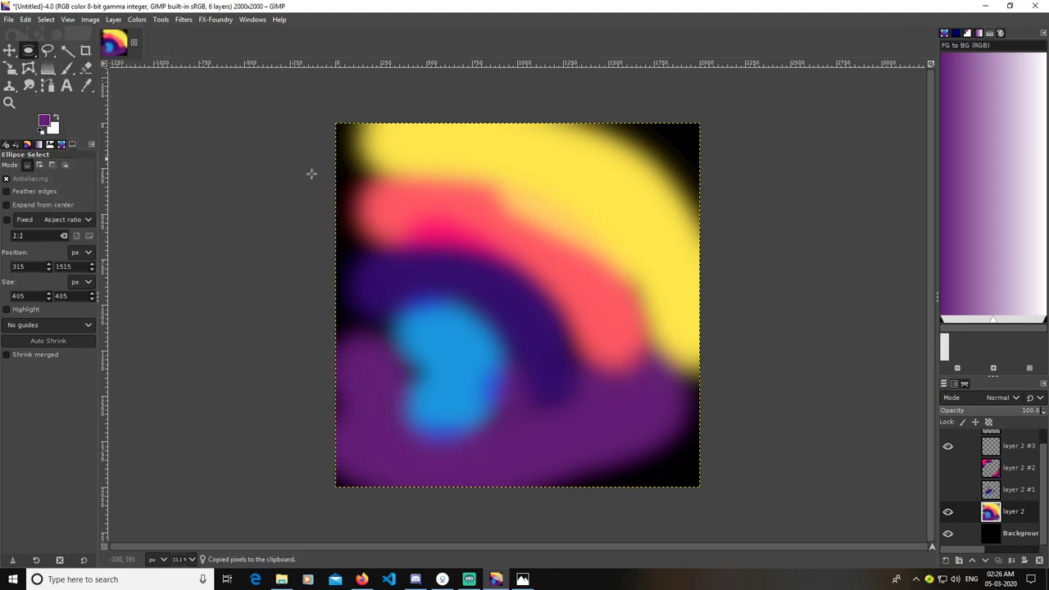
# Show layer 2 #2 again and ready the Paintbrush on layer 2 #3.
pyautogui.click(948, 467)
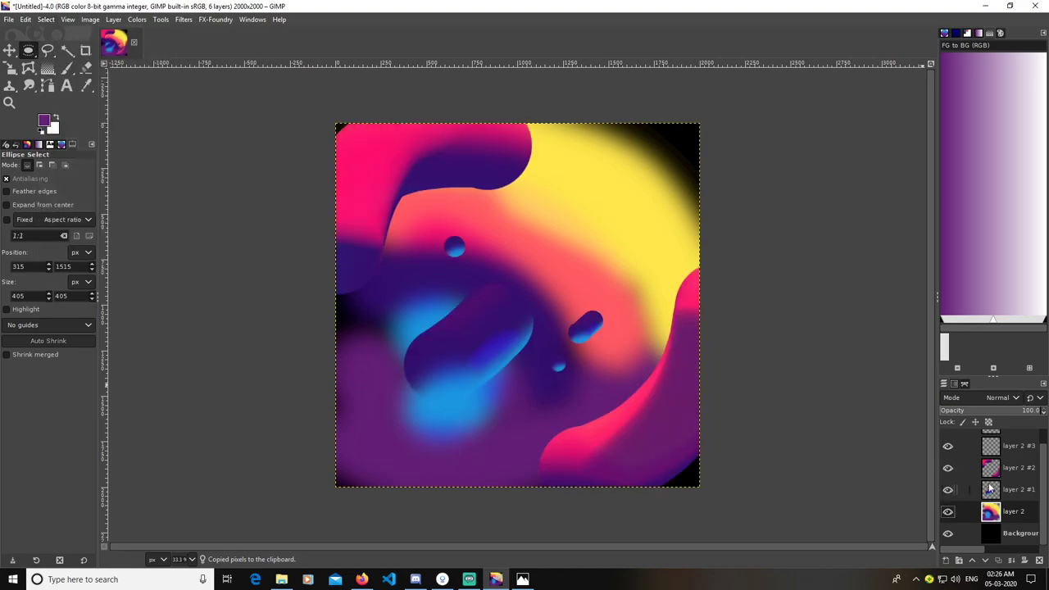
pyautogui.scroll(1, 1016, 488)
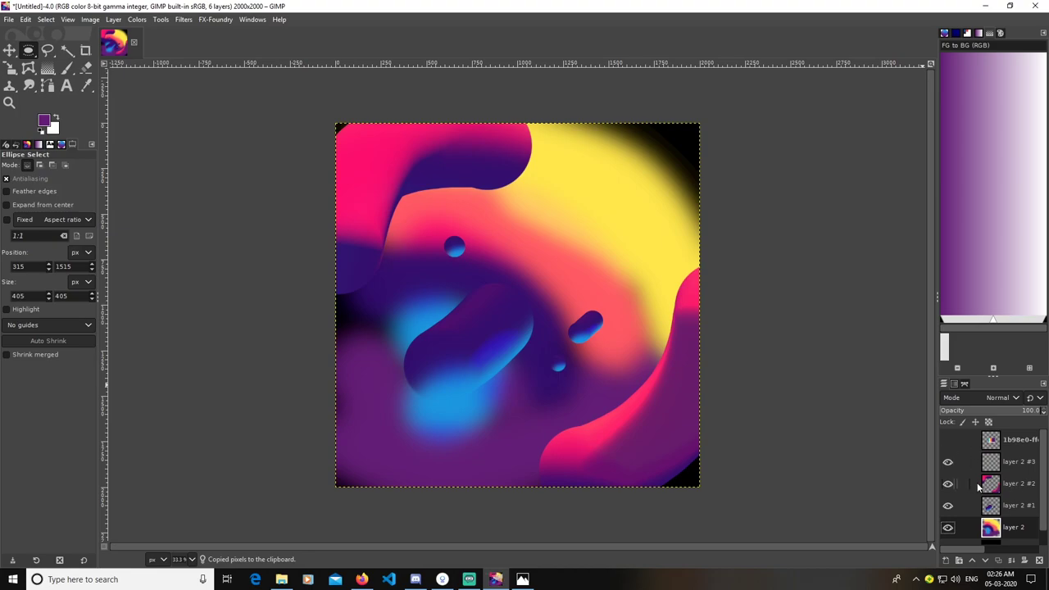
pyautogui.click(997, 466)
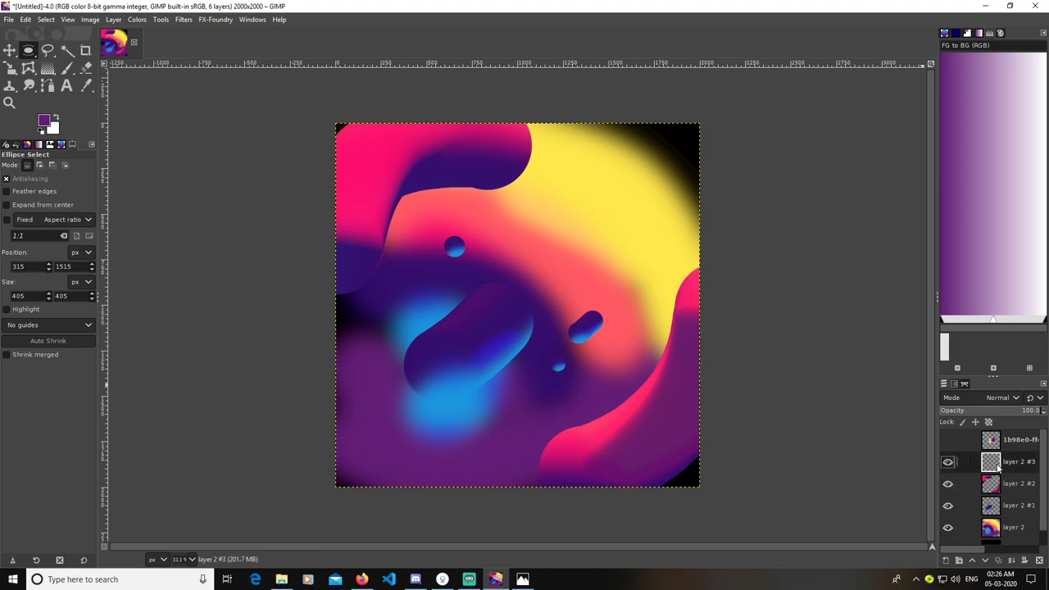
pyautogui.click(68, 68)
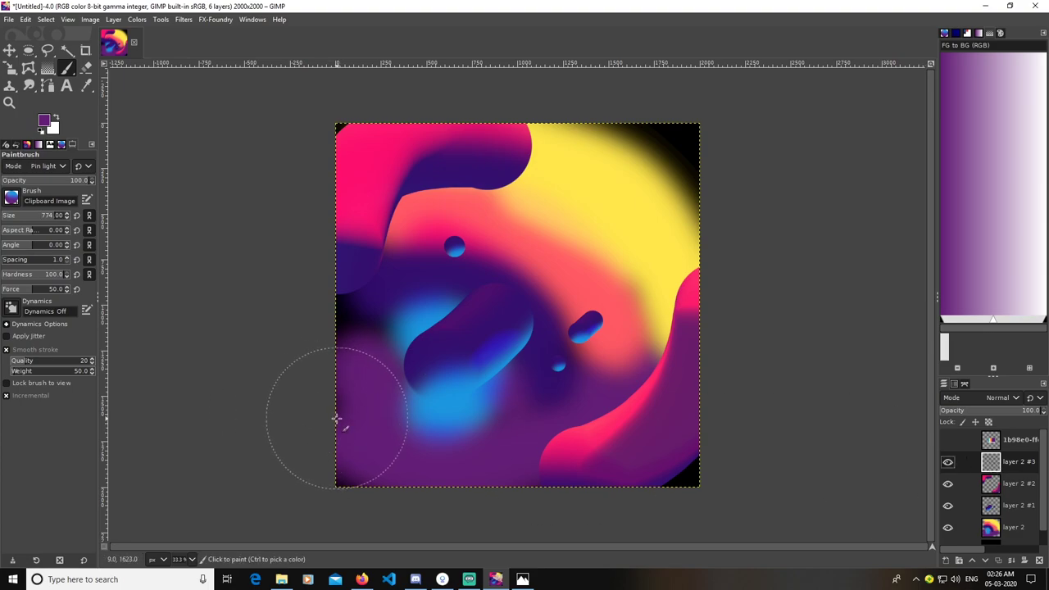
# Paint blue-purple clipboard-brush strokes along the lower-left edge and over the upper-right yellow area.
pyautogui.moveTo(331, 423)
pyautogui.mouseDown()
pyautogui.moveTo(342, 438)
pyautogui.moveTo(475, 485)
pyautogui.moveTo(348, 503)
pyautogui.mouseUp()
pyautogui.hotkey('ctrl', 'z')
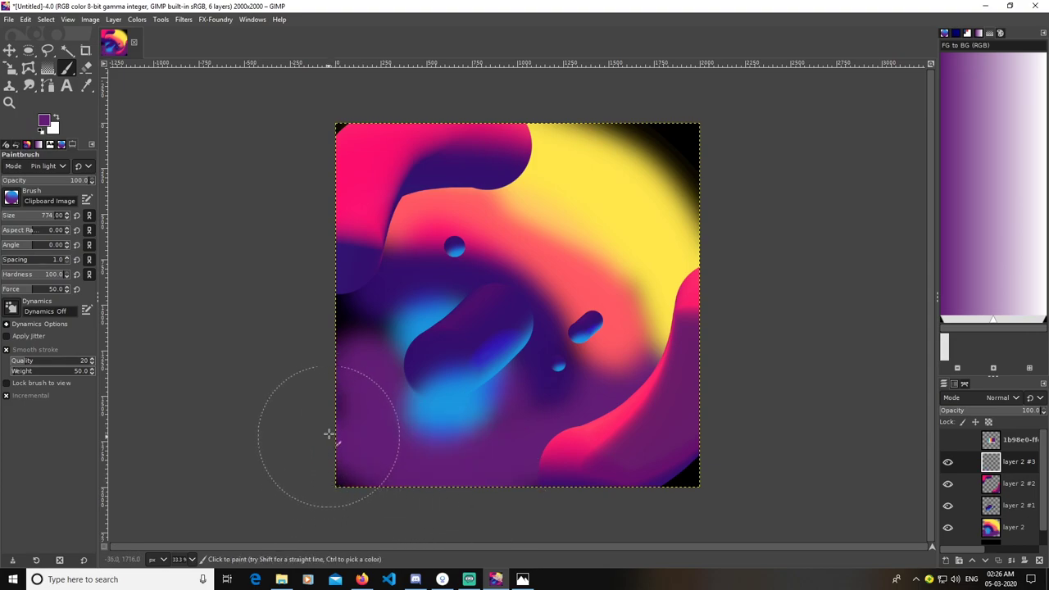
pyautogui.moveTo(328, 436)
pyautogui.mouseDown()
pyautogui.moveTo(321, 423)
pyautogui.moveTo(325, 454)
pyautogui.moveTo(442, 501)
pyautogui.mouseUp()
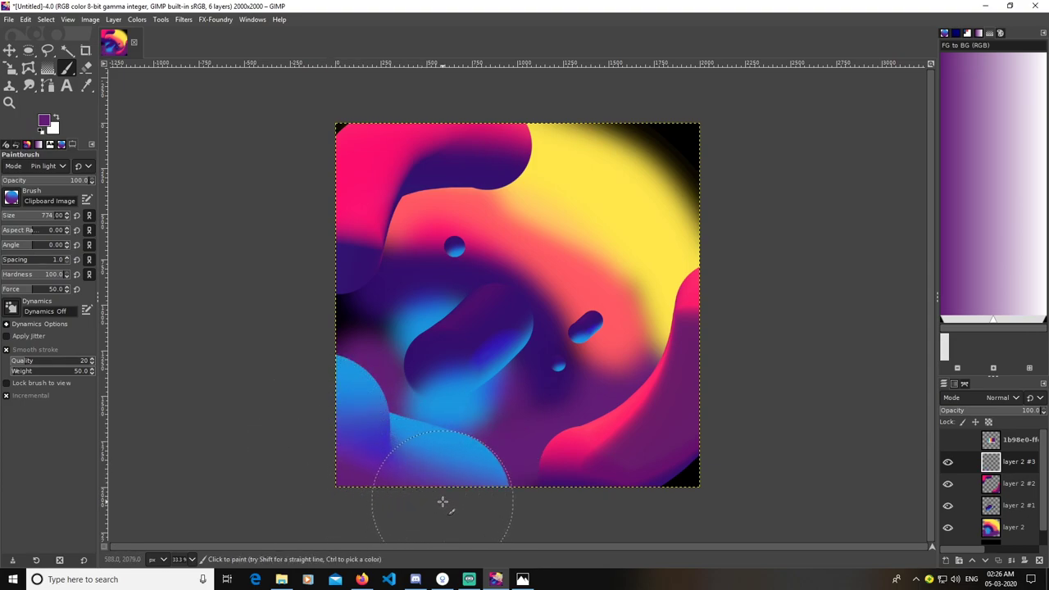
pyautogui.moveTo(614, 158)
pyautogui.mouseDown()
pyautogui.moveTo(686, 206)
pyautogui.moveTo(826, 211)
pyautogui.mouseUp()
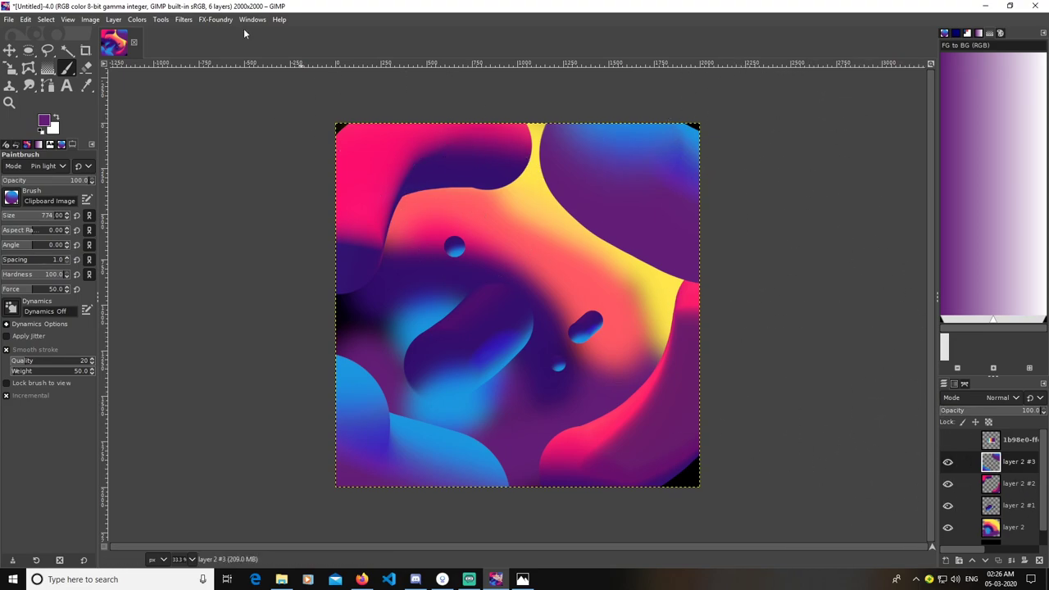
pyautogui.scroll(-1, 1014, 502)
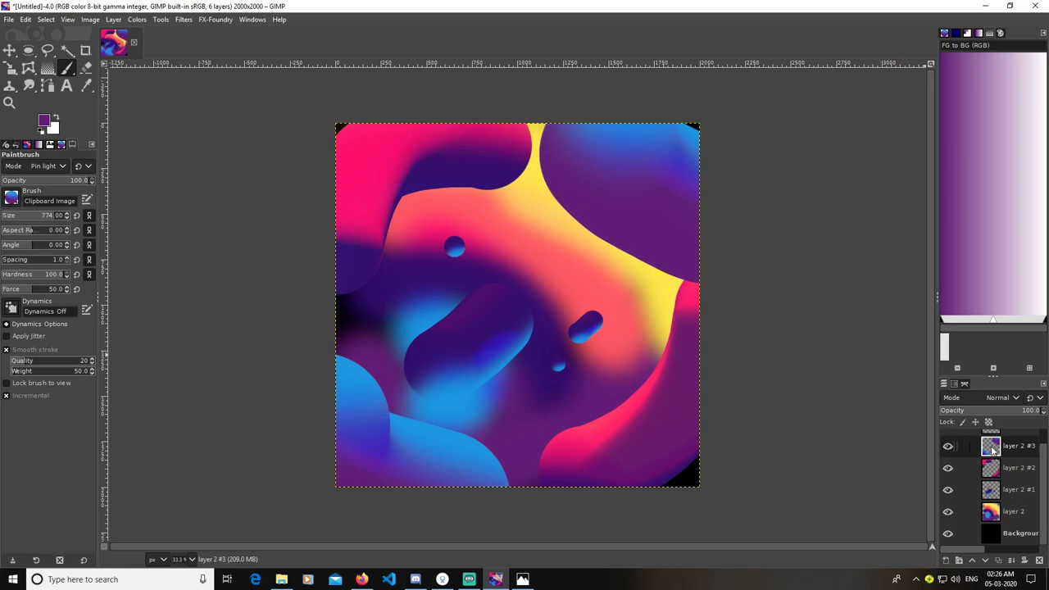
# Move layer 2 #3 and layer 2 #2 below layer 2 #1, select #3, and hide #2 and #1.
pyautogui.moveTo(992, 445); pyautogui.dragTo(991, 491)
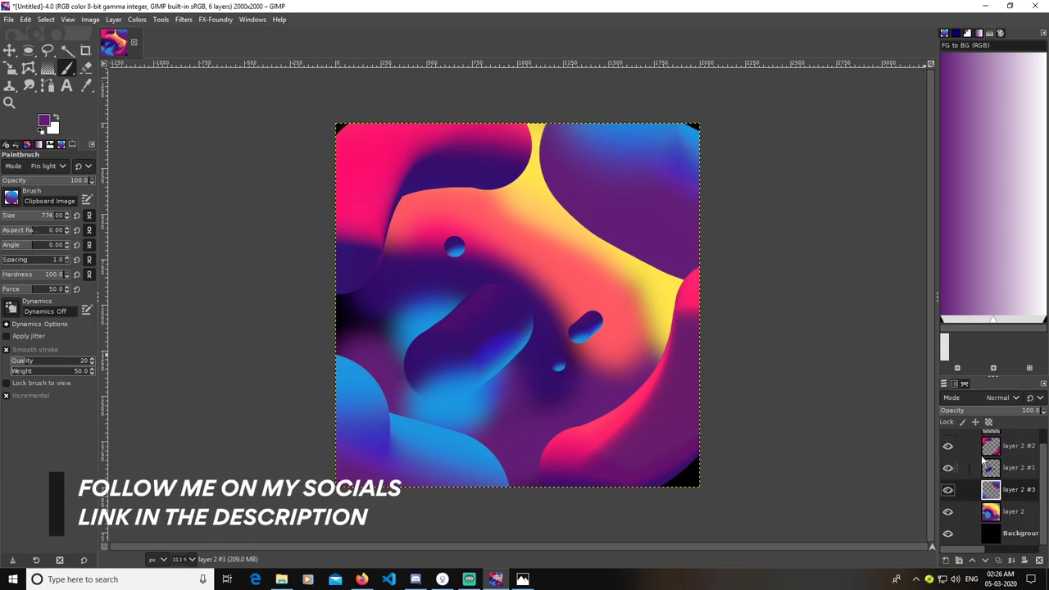
pyautogui.moveTo(989, 447); pyautogui.dragTo(993, 479)
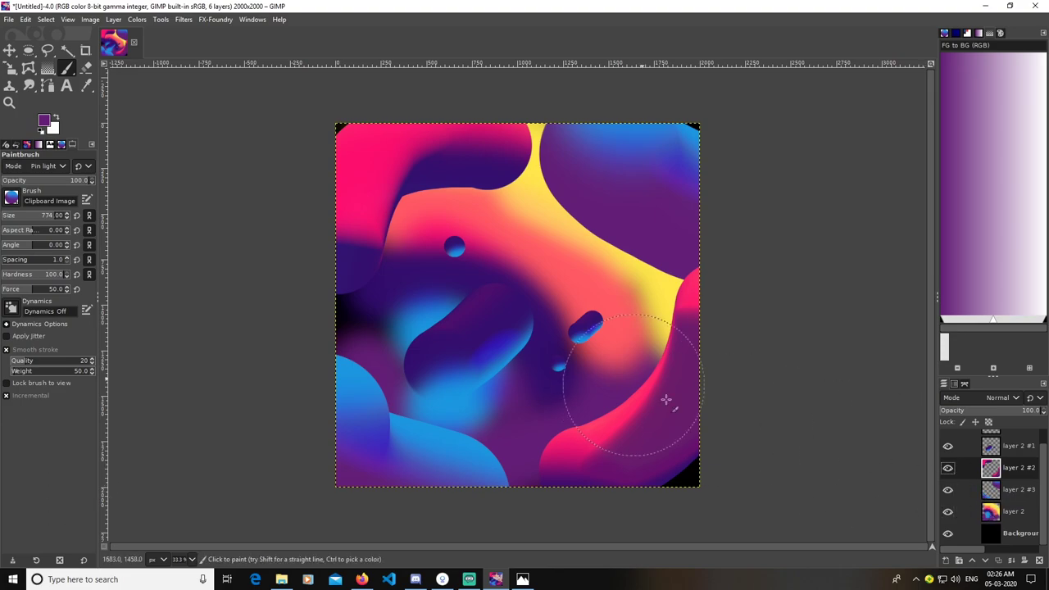
pyautogui.click(994, 491)
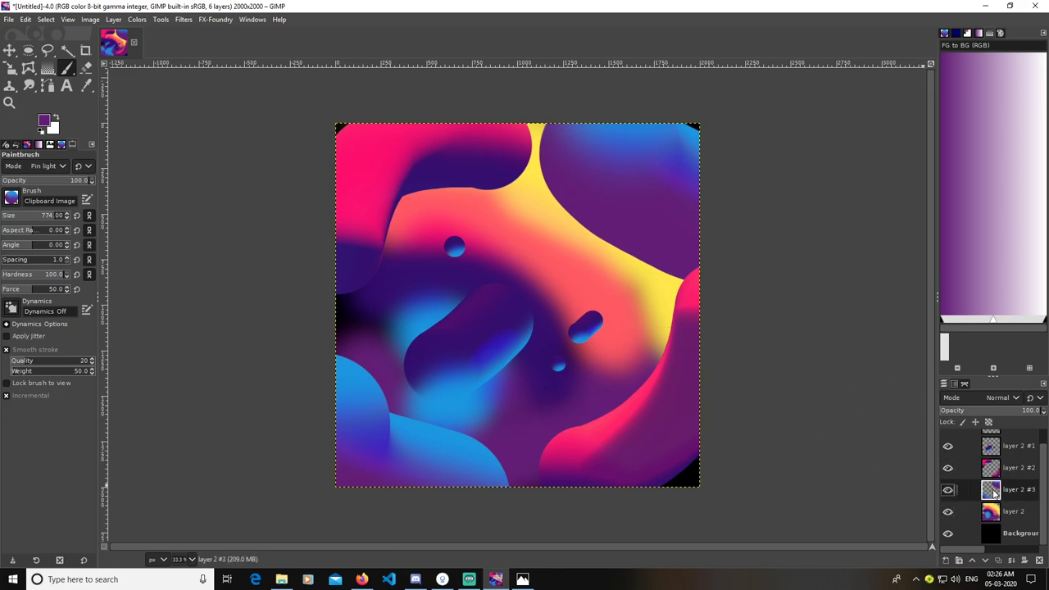
pyautogui.click(949, 468)
pyautogui.click(947, 447)
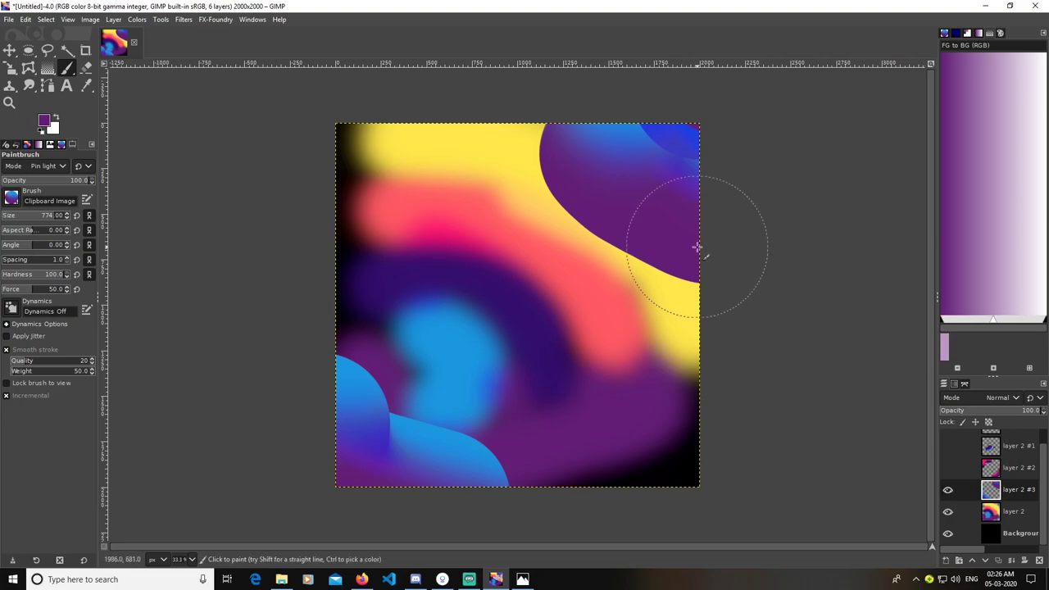
# Apply a strong Gaussian Blur of about 20 to the painted layer 2 #3.
pyautogui.click(181, 23)
pyautogui.moveTo(245, 89)
pyautogui.click(339, 92)
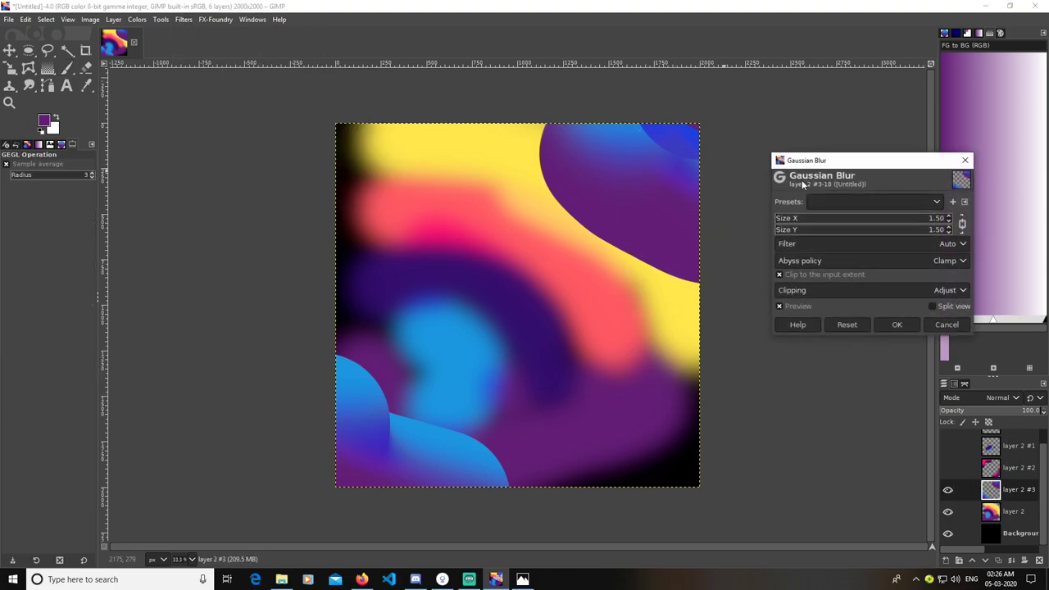
pyautogui.moveTo(790, 220); pyautogui.dragTo(823, 227)
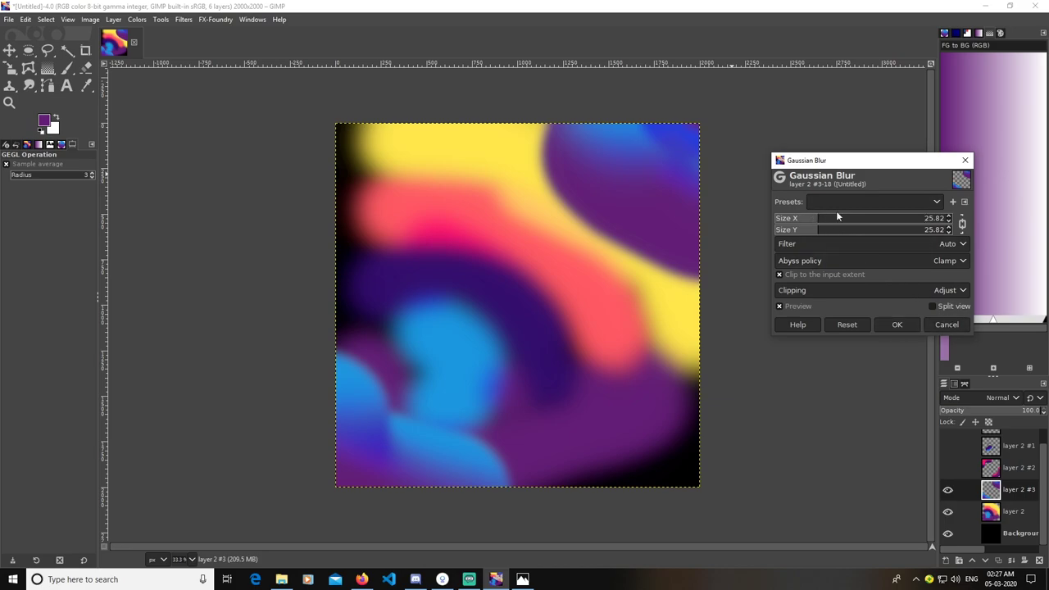
pyautogui.moveTo(817, 220); pyautogui.dragTo(808, 219)
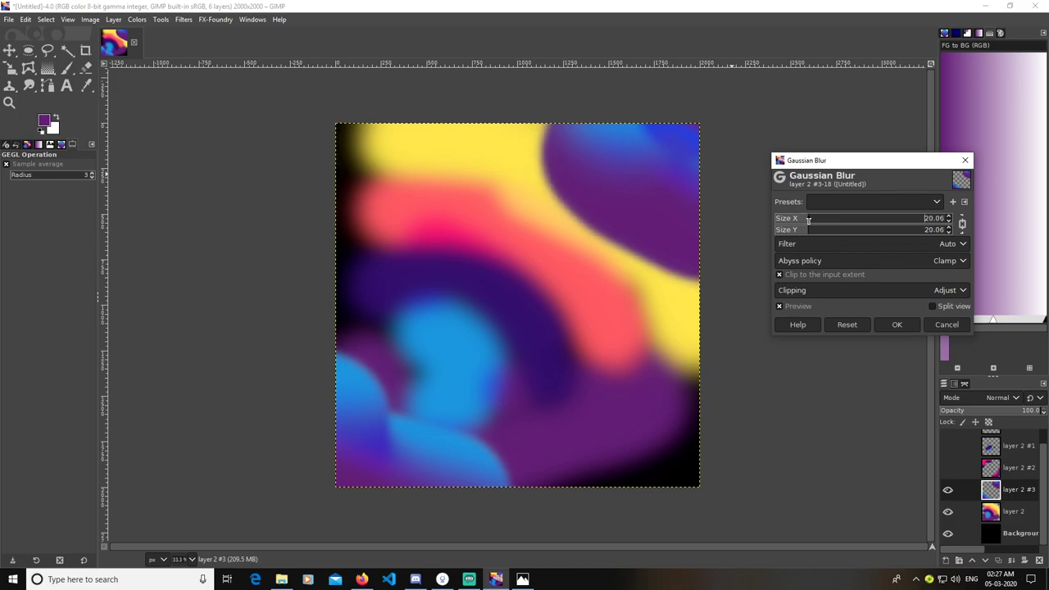
pyautogui.click(899, 326)
# Show layer 2 #2 again and soften it with a light Gaussian Blur of about 5.
pyautogui.click(948, 468)
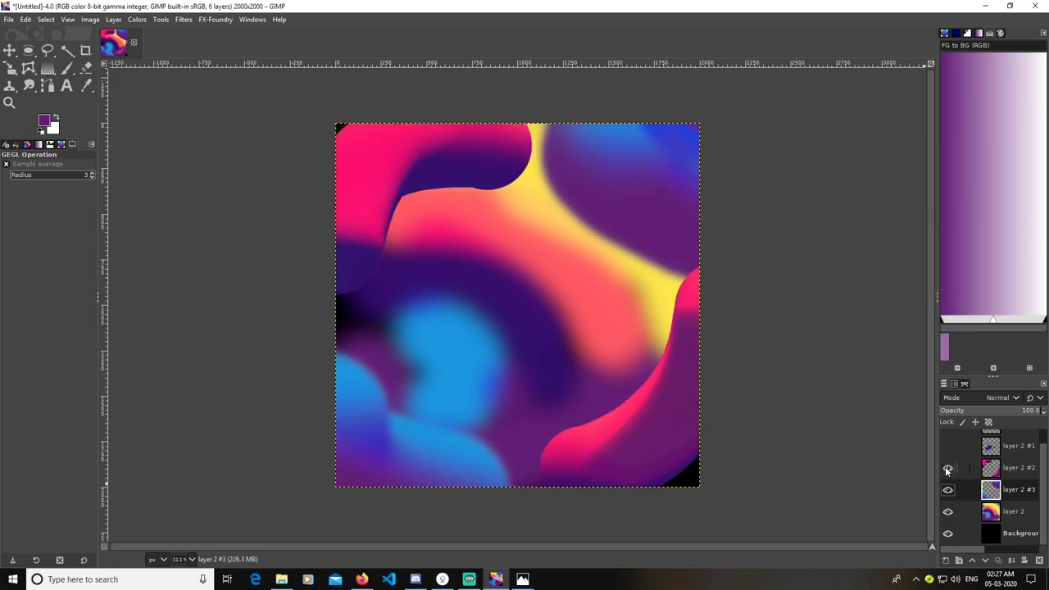
pyautogui.click(992, 473)
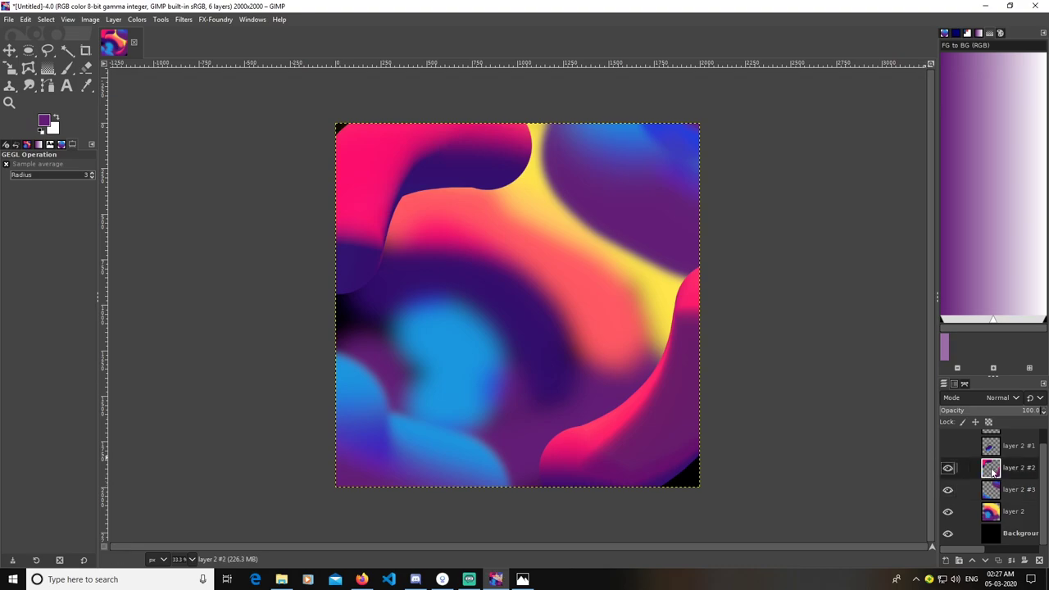
pyautogui.click(184, 20)
pyautogui.moveTo(259, 88)
pyautogui.click(338, 93)
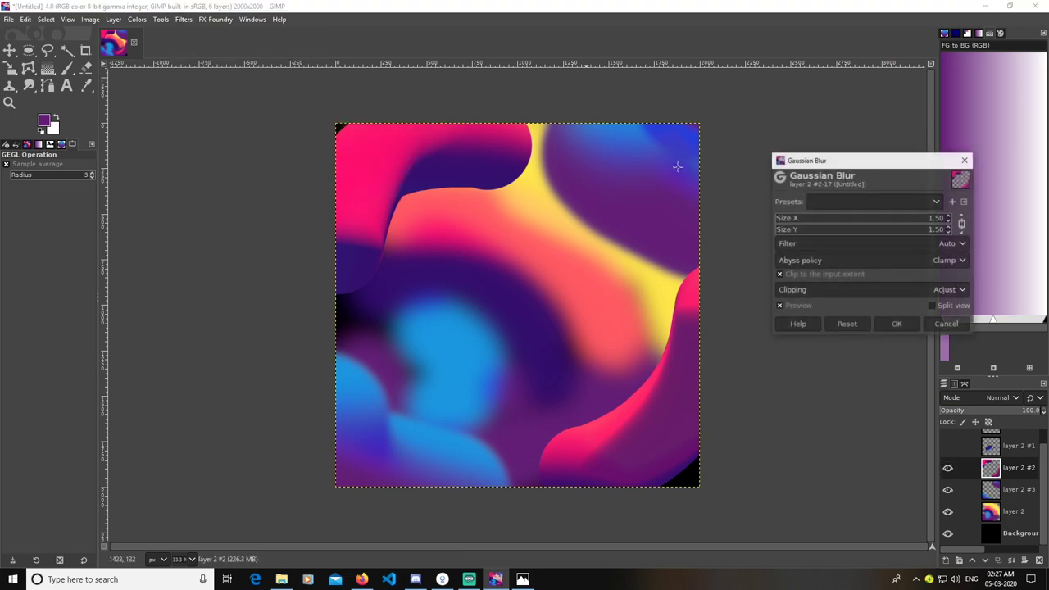
pyautogui.moveTo(781, 219); pyautogui.dragTo(787, 222)
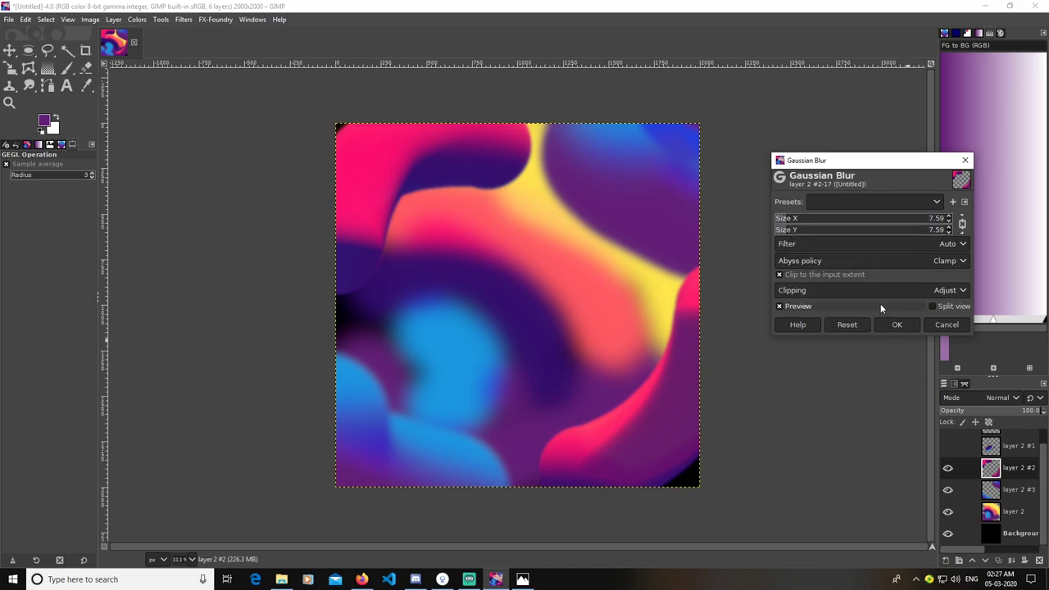
pyautogui.click(782, 219)
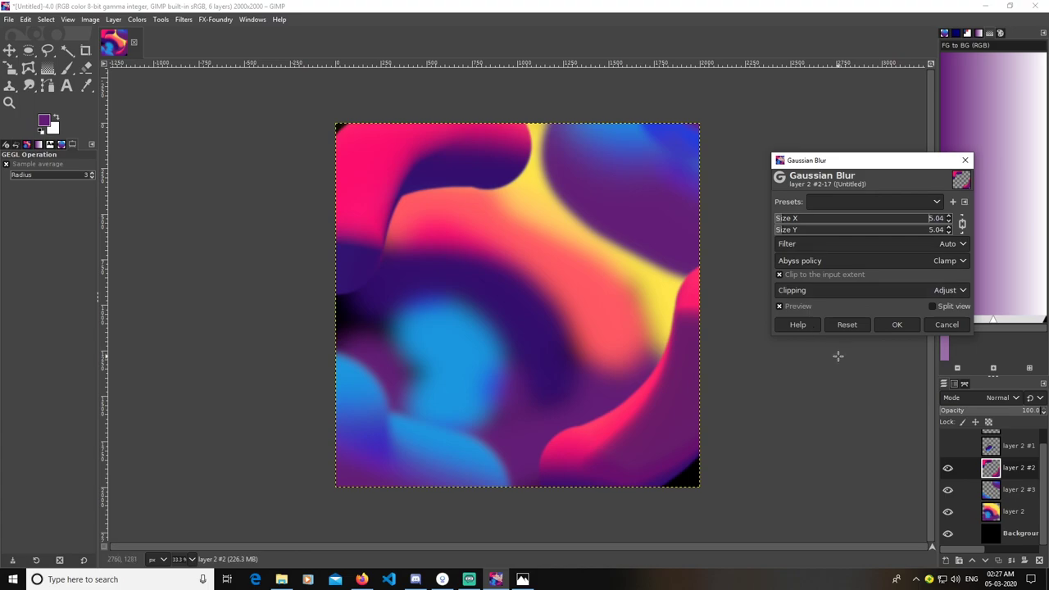
pyautogui.click(896, 327)
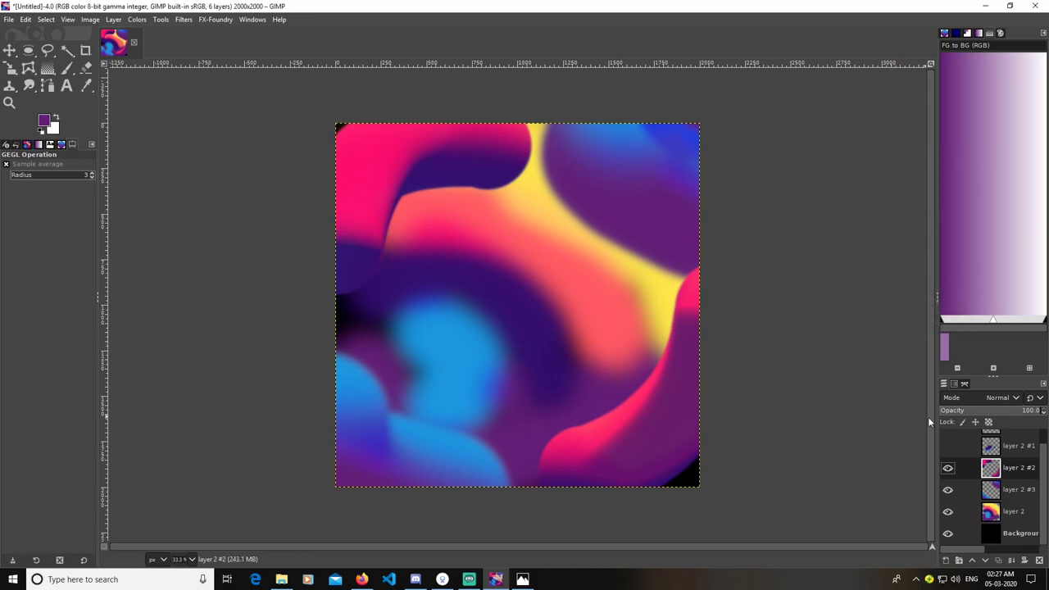
# Hide the three blob layers and select the blurred gradient layer 2.
pyautogui.click(948, 445)
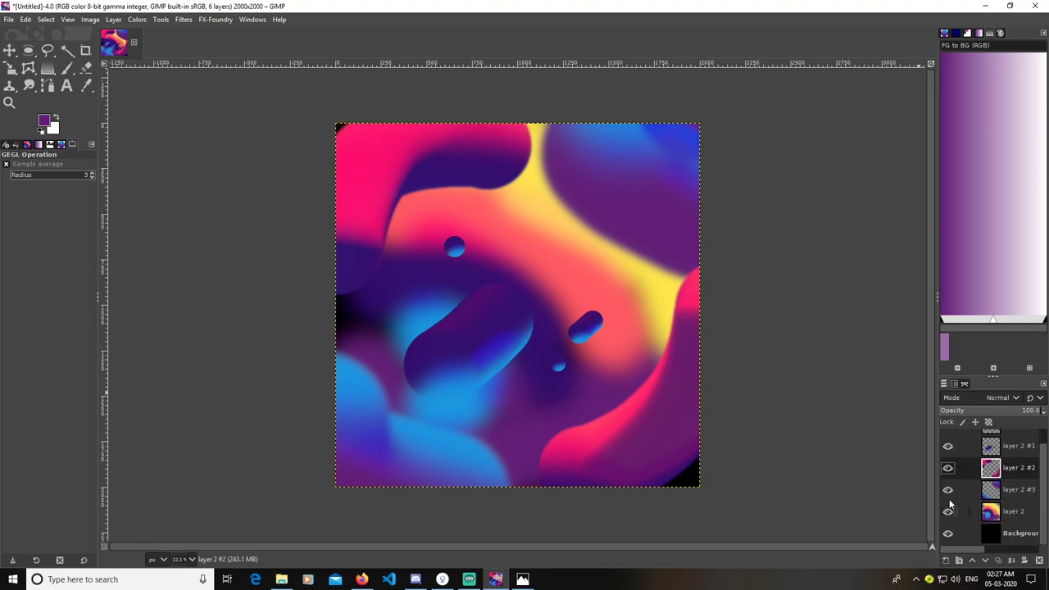
pyautogui.moveTo(949, 491); pyautogui.dragTo(949, 446)
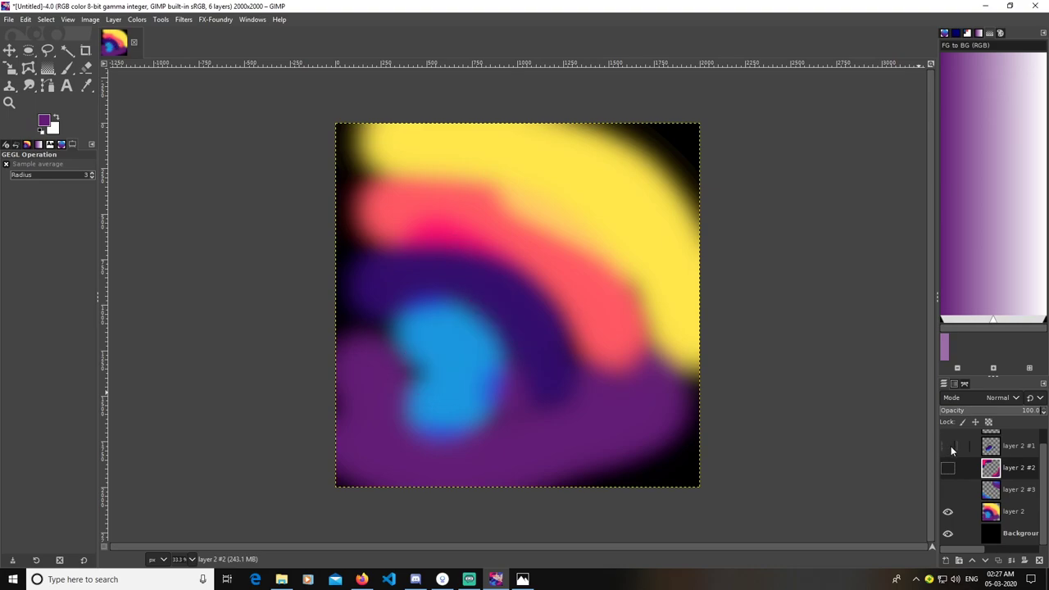
pyautogui.click(982, 512)
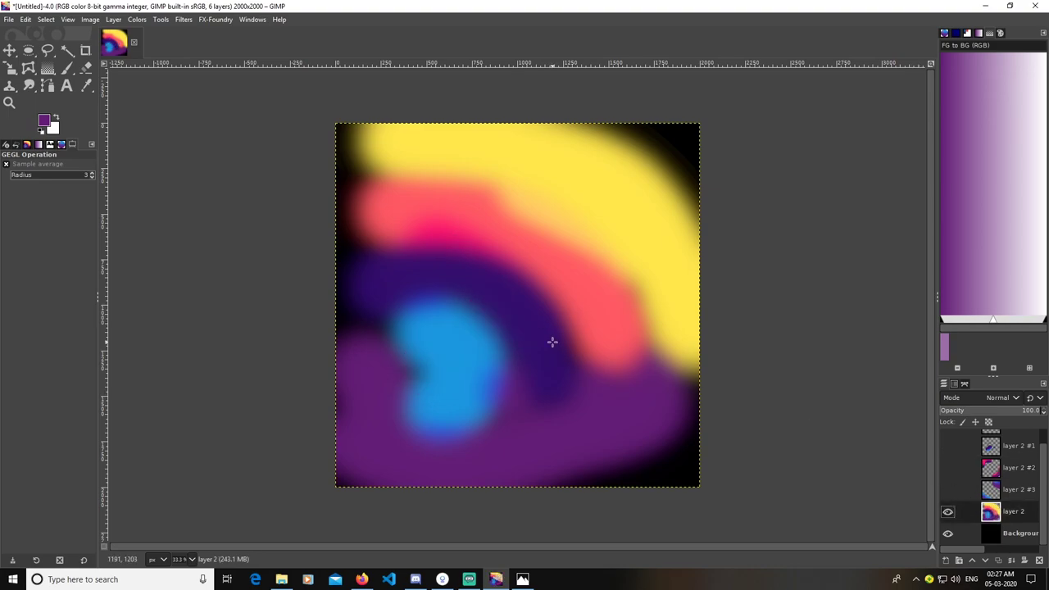
# Scale layer 2 up to 2881 px, recentred, and make the blob layers visible again.
pyautogui.click(10, 68)
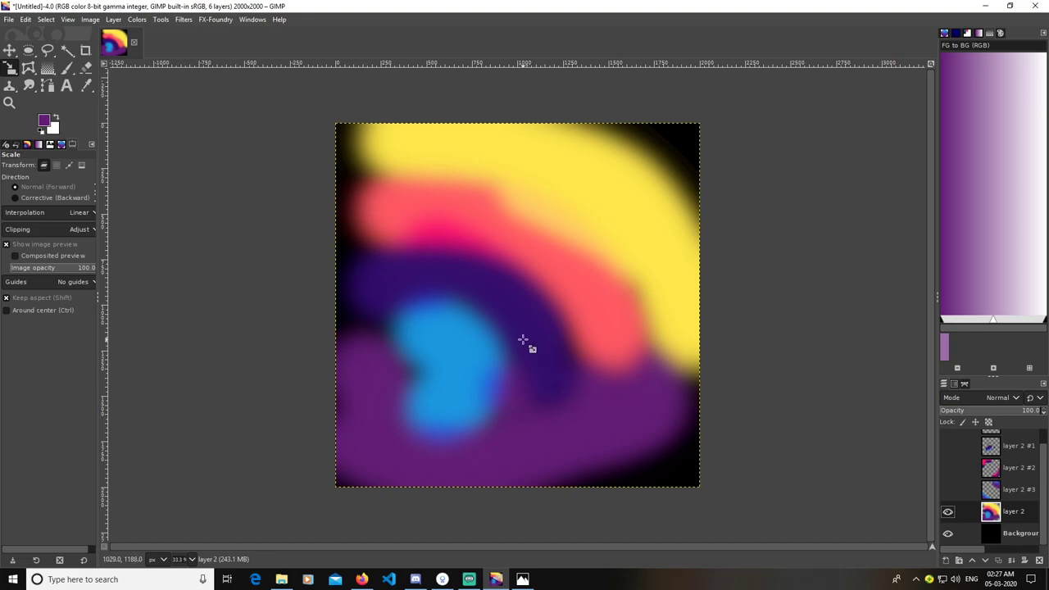
pyautogui.click(525, 343)
pyautogui.moveTo(510, 333); pyautogui.dragTo(652, 450)
pyautogui.moveTo(566, 354); pyautogui.dragTo(521, 282)
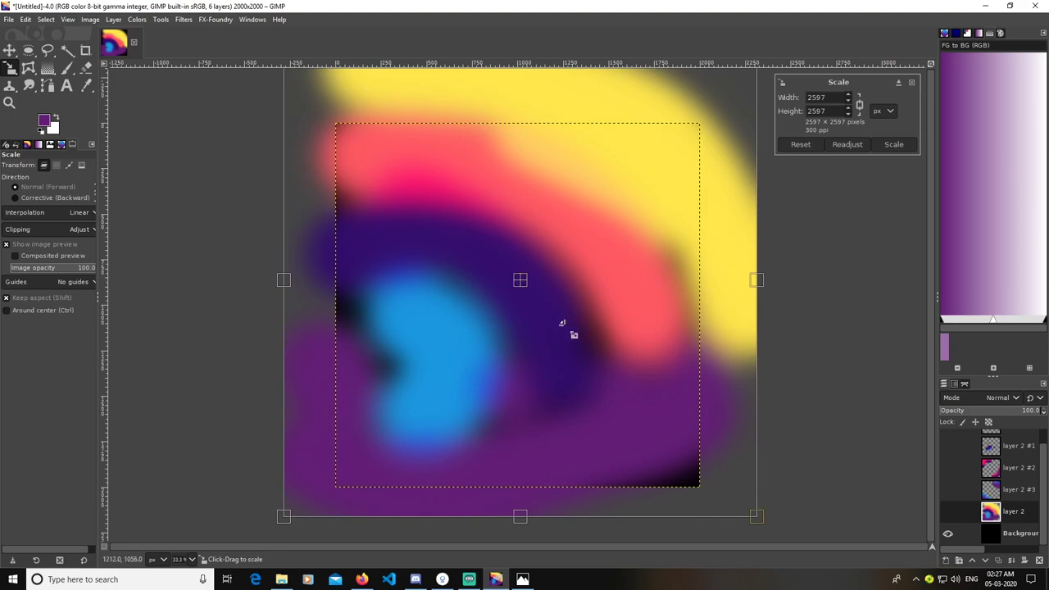
pyautogui.moveTo(767, 526); pyautogui.dragTo(824, 578)
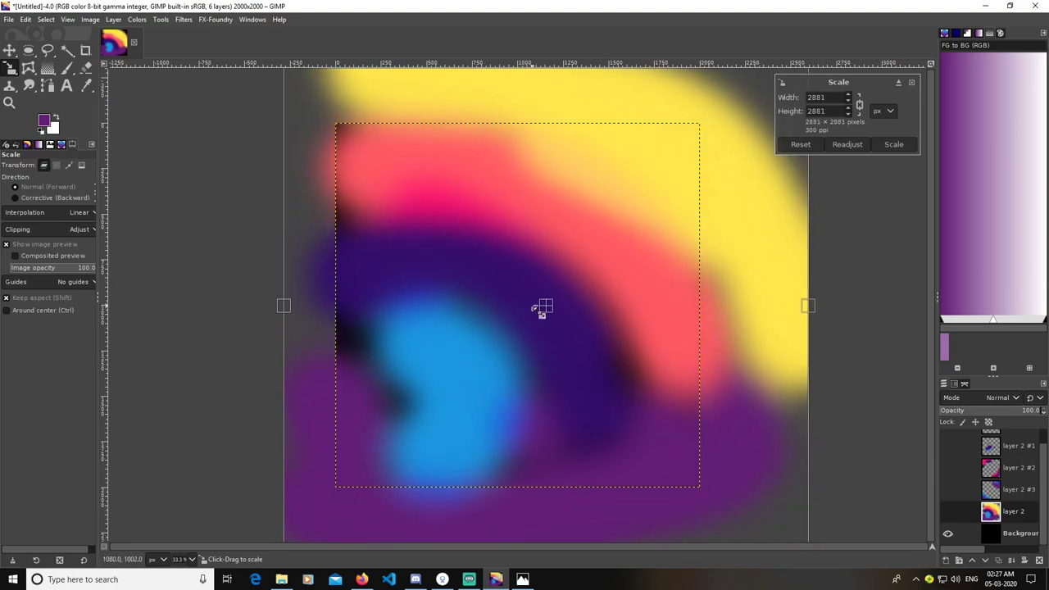
pyautogui.moveTo(541, 306)
pyautogui.mouseDown()
pyautogui.moveTo(530, 290)
pyautogui.moveTo(504, 303)
pyautogui.moveTo(524, 301)
pyautogui.mouseUp()
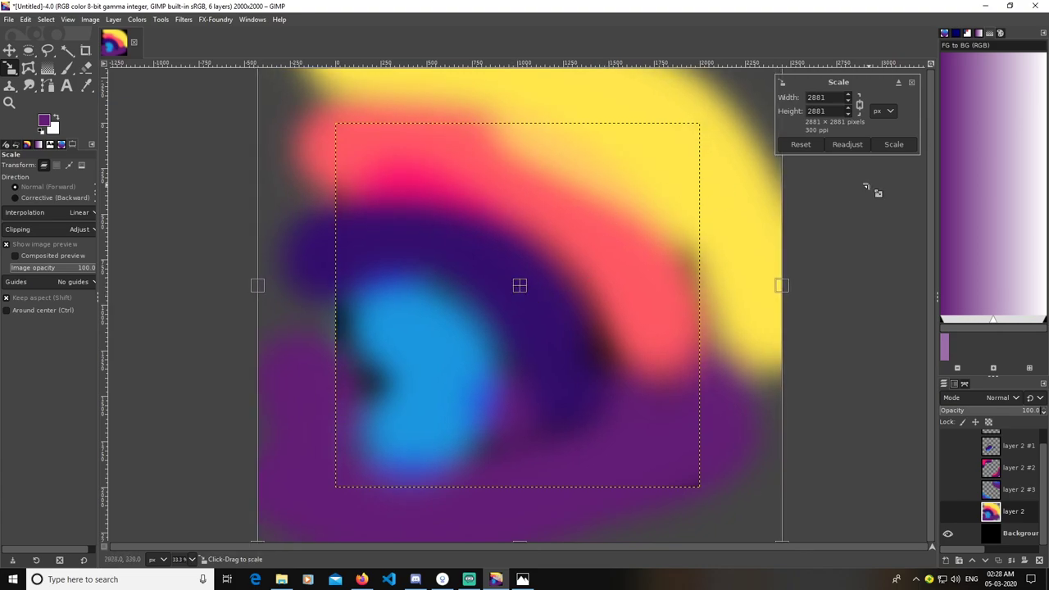
pyautogui.click(895, 145)
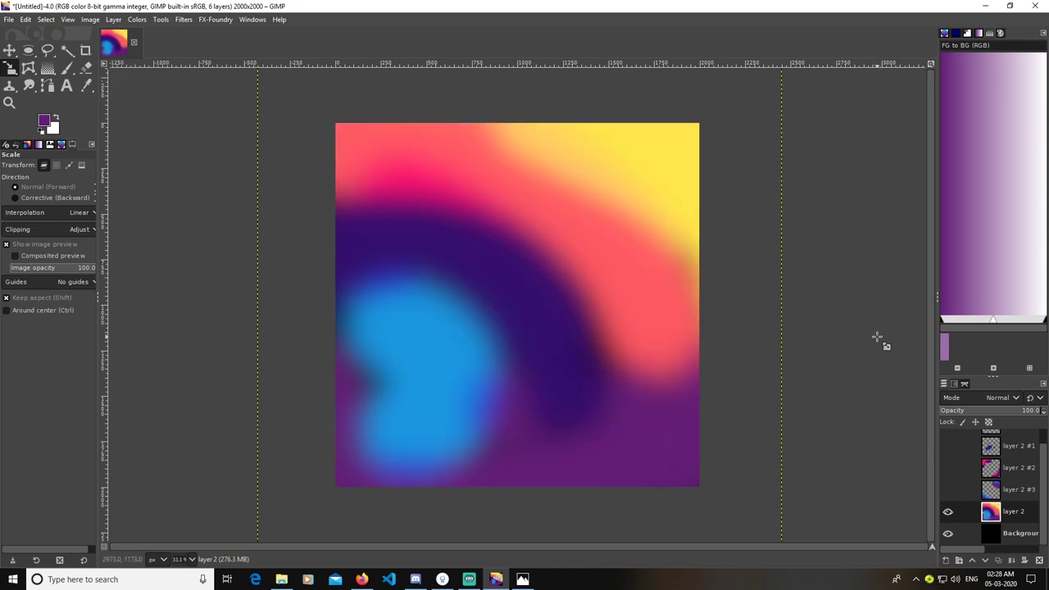
pyautogui.moveTo(948, 490); pyautogui.dragTo(947, 445)
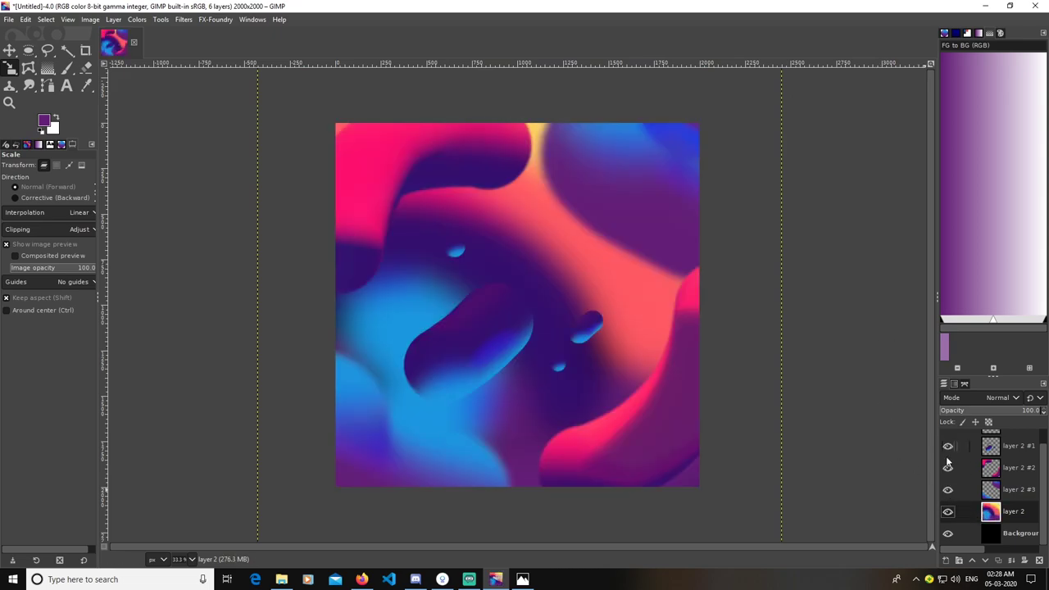
# Set the Text tool's colour to white (ffffff) on the top layer.
pyautogui.scroll(1, 962, 467)
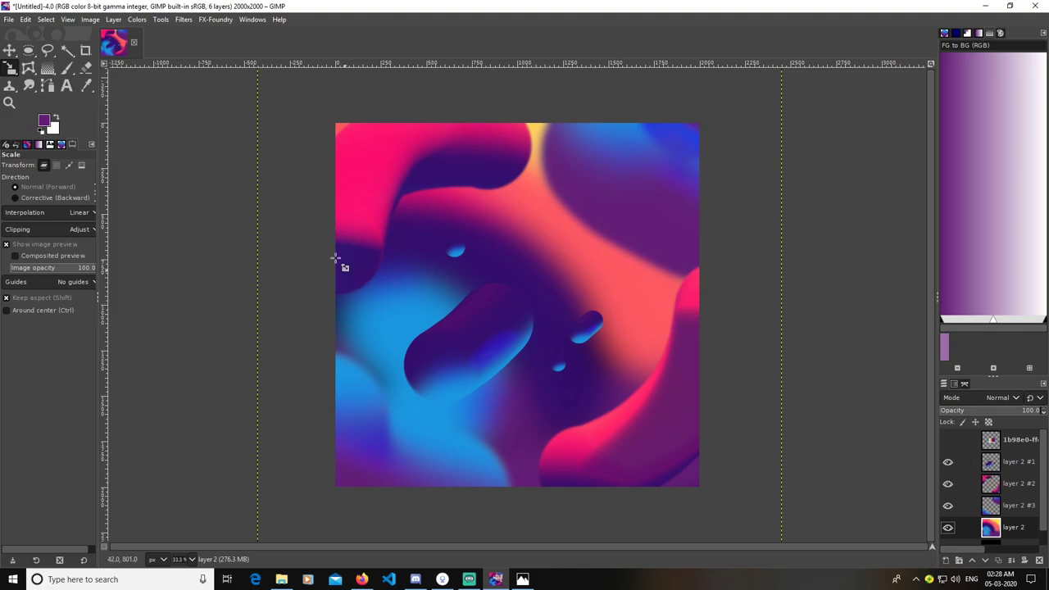
pyautogui.click(67, 86)
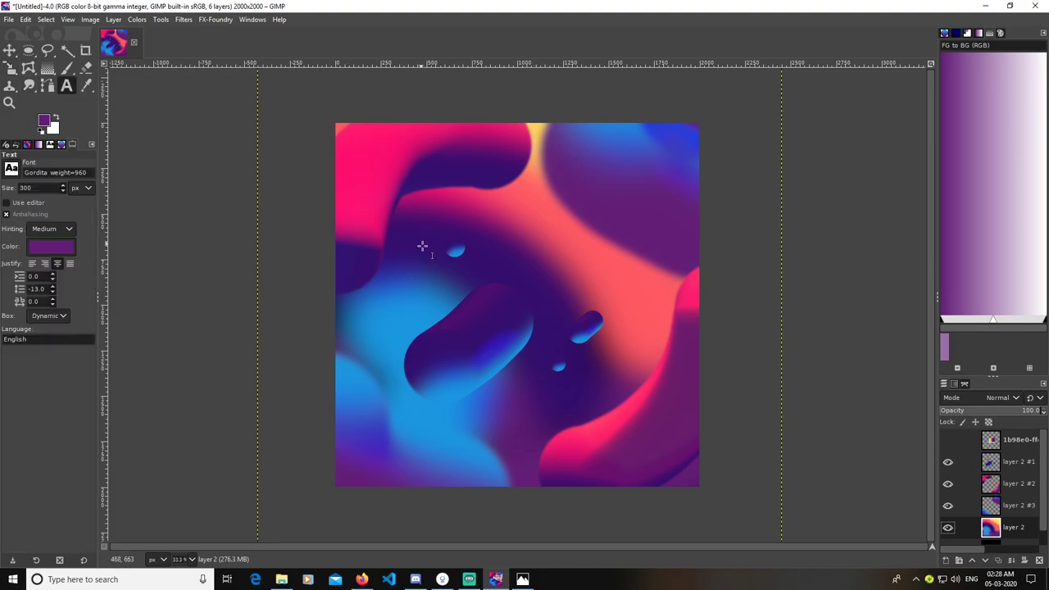
pyautogui.click(1002, 443)
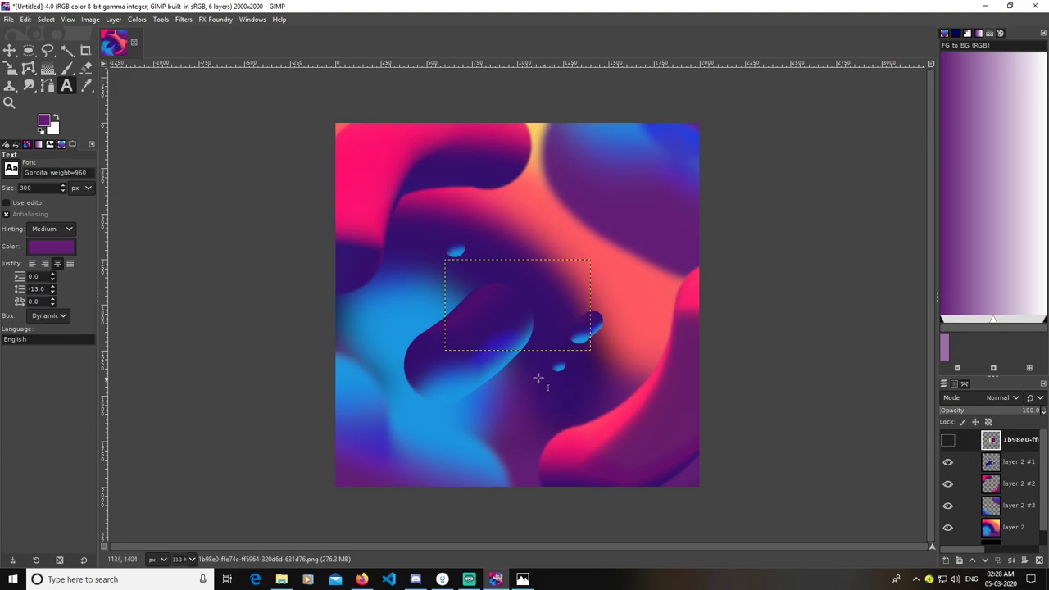
pyautogui.click(475, 362)
pyautogui.write('at')
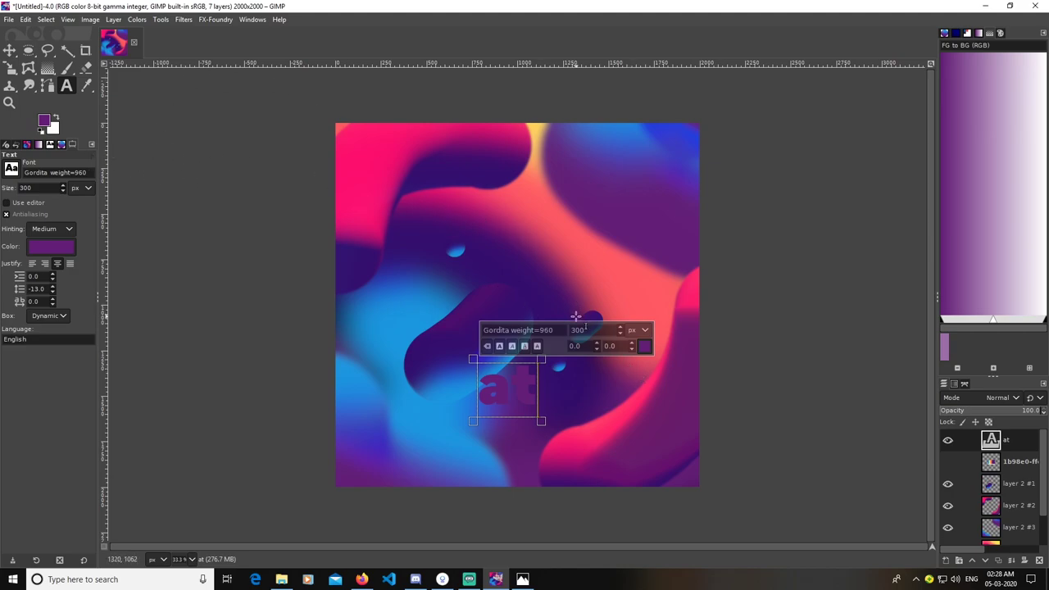
pyautogui.press('BackSpace')
pyautogui.press('BackSpace')
pyautogui.click(54, 117)
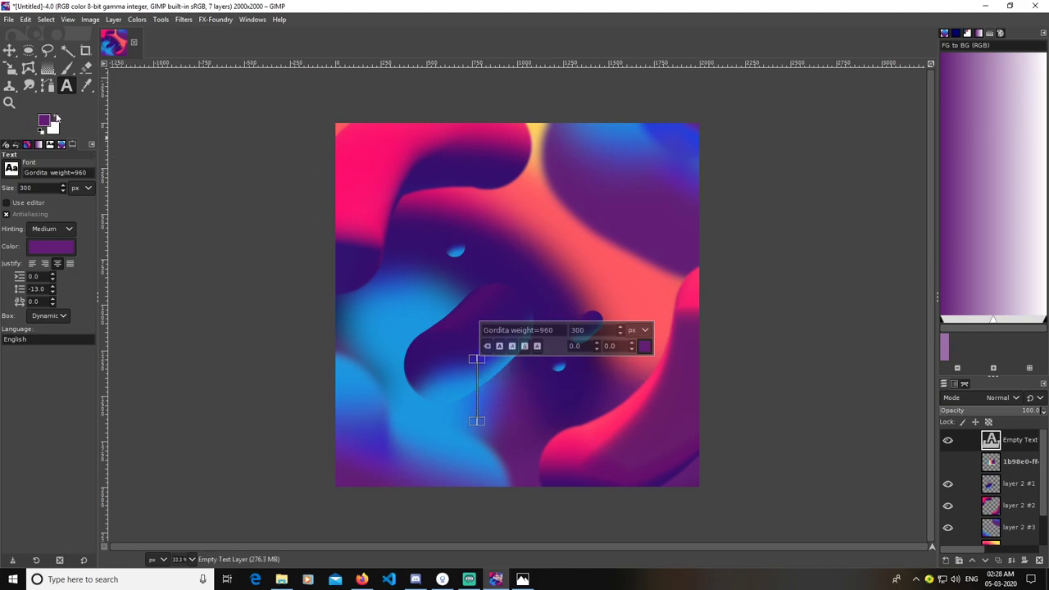
pyautogui.click(50, 246)
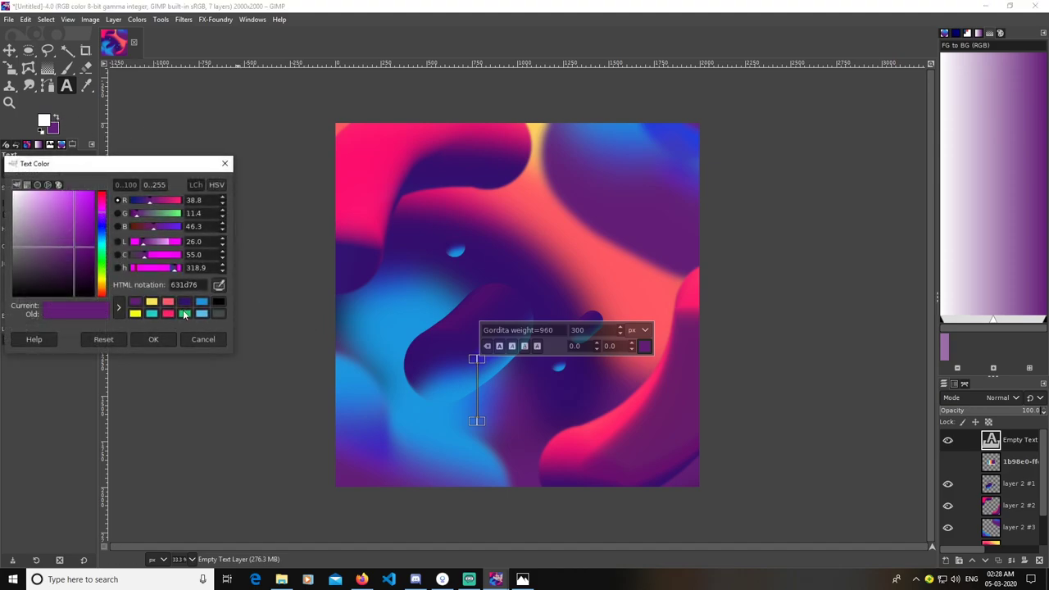
pyautogui.doubleClick(184, 285)
pyautogui.write('ffffff')
pyautogui.press('Return')
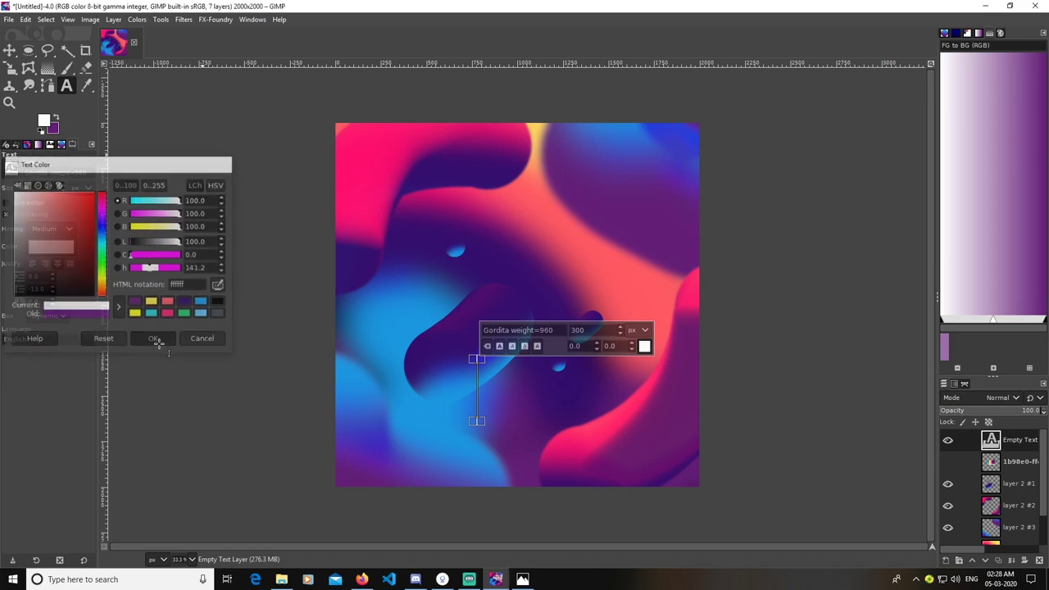
pyautogui.click(153, 338)
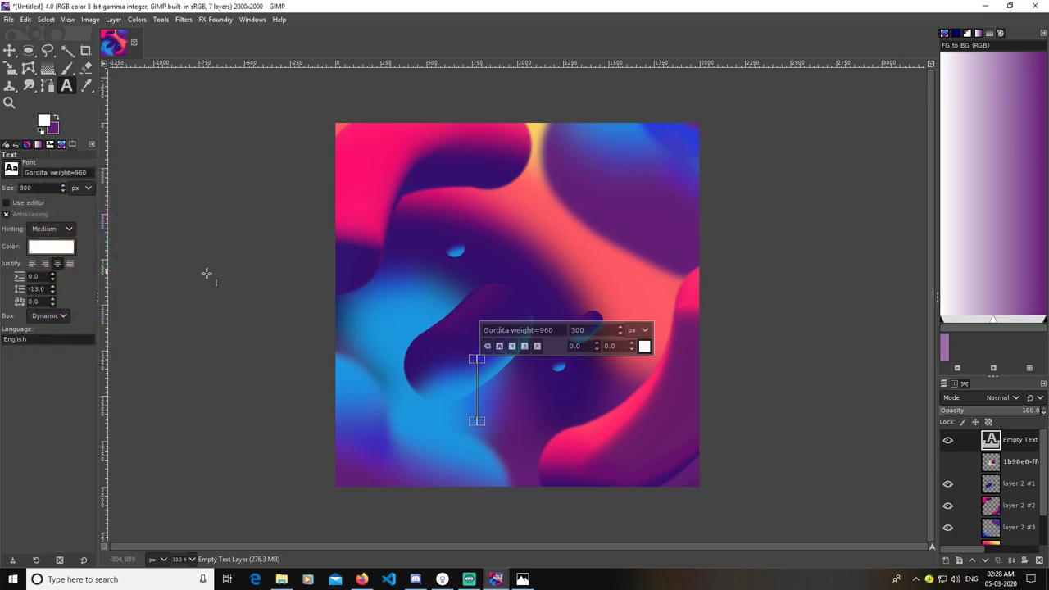
# Type the two-line text 'at' / 'skew' on the canvas.
pyautogui.click(480, 289)
pyautogui.write('a')
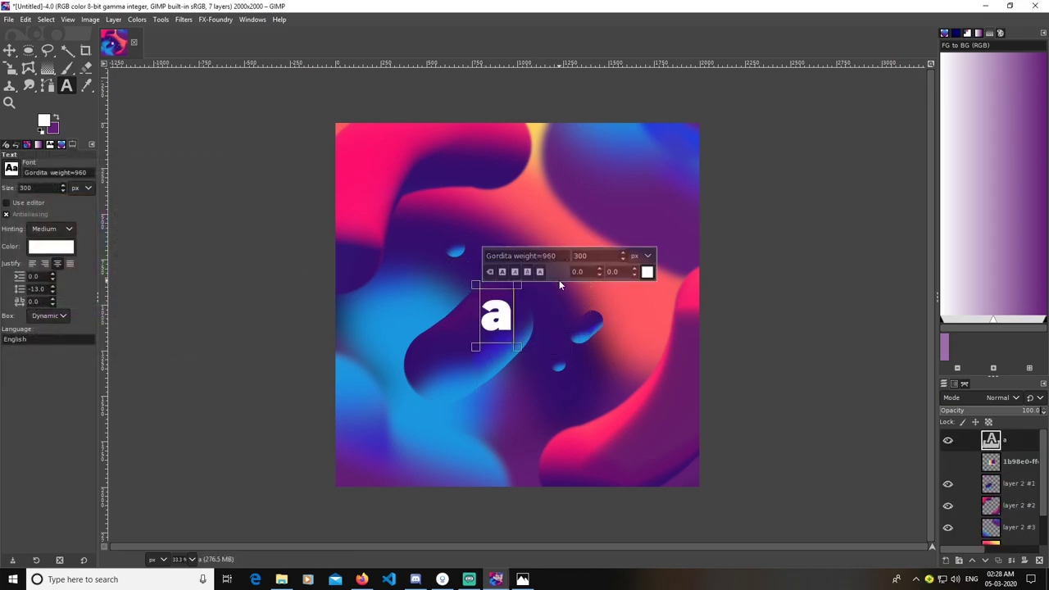
pyautogui.write('t')
pyautogui.press('Return')
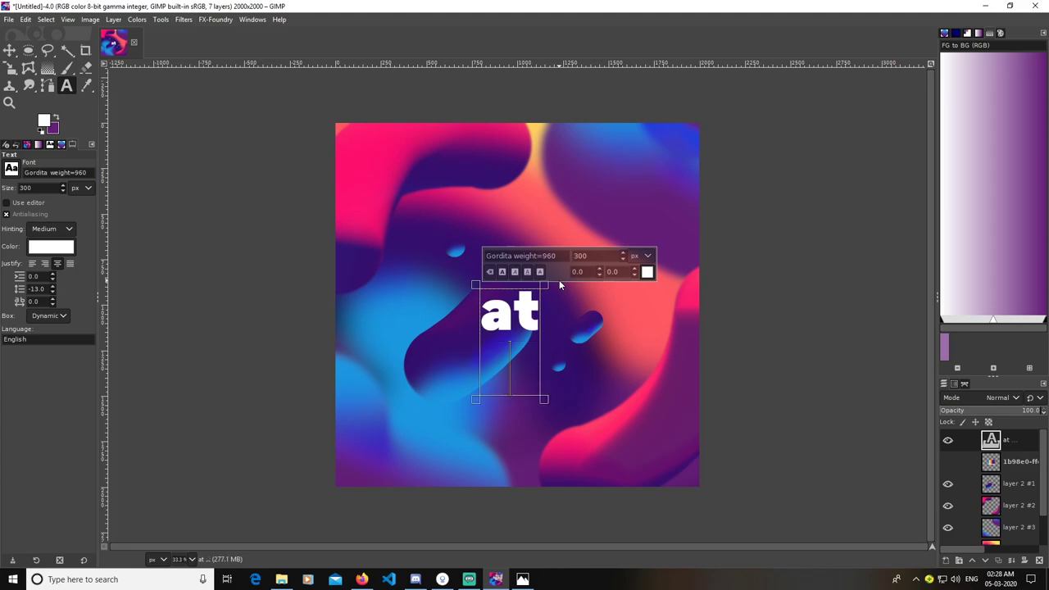
pyautogui.write('skew')
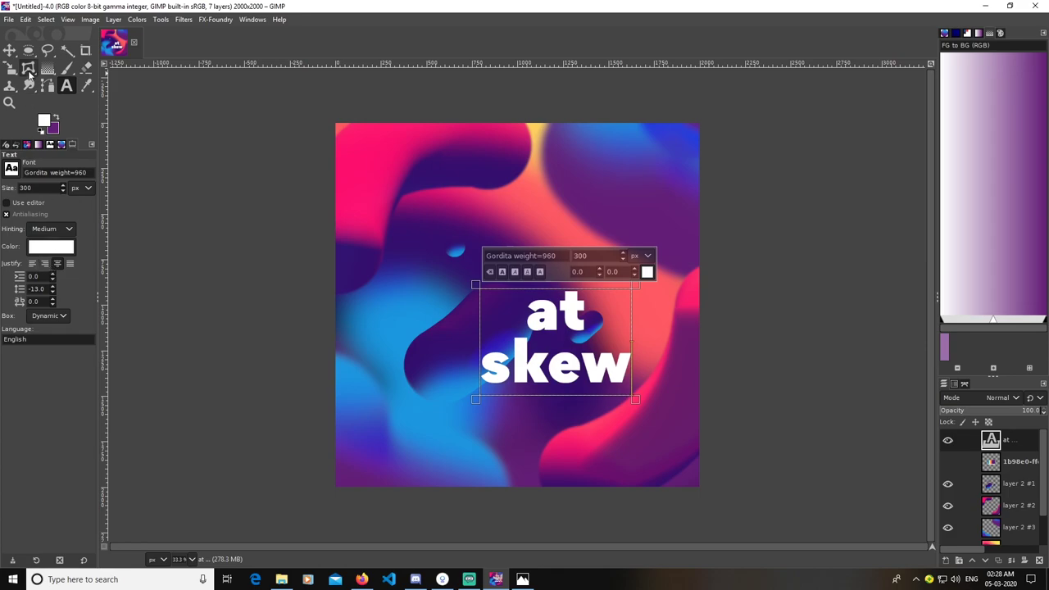
# Move the 'at skew' text layer to the centre of the poster.
pyautogui.click(9, 50)
pyautogui.moveTo(574, 319); pyautogui.dragTo(517, 268)
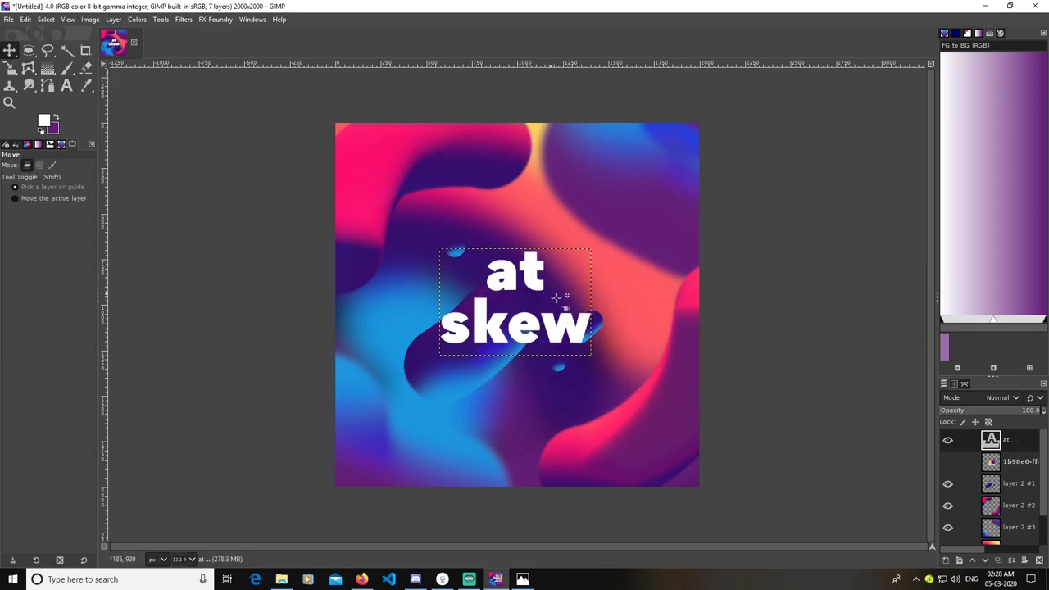
pyautogui.scroll(-1, 696, 368)
pyautogui.scroll(2, 702, 368)
pyautogui.scroll(-2, 727, 380)
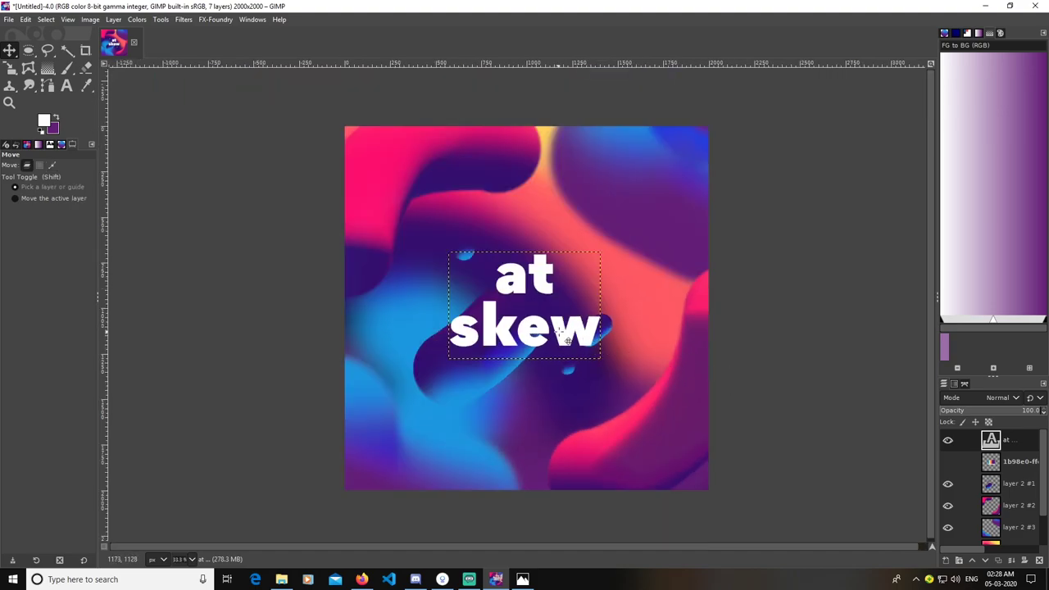
pyautogui.moveTo(776, 339); pyautogui.dragTo(708, 314)
# Compare the poster against the reference image shown in Photos.
pyautogui.click(523, 579)
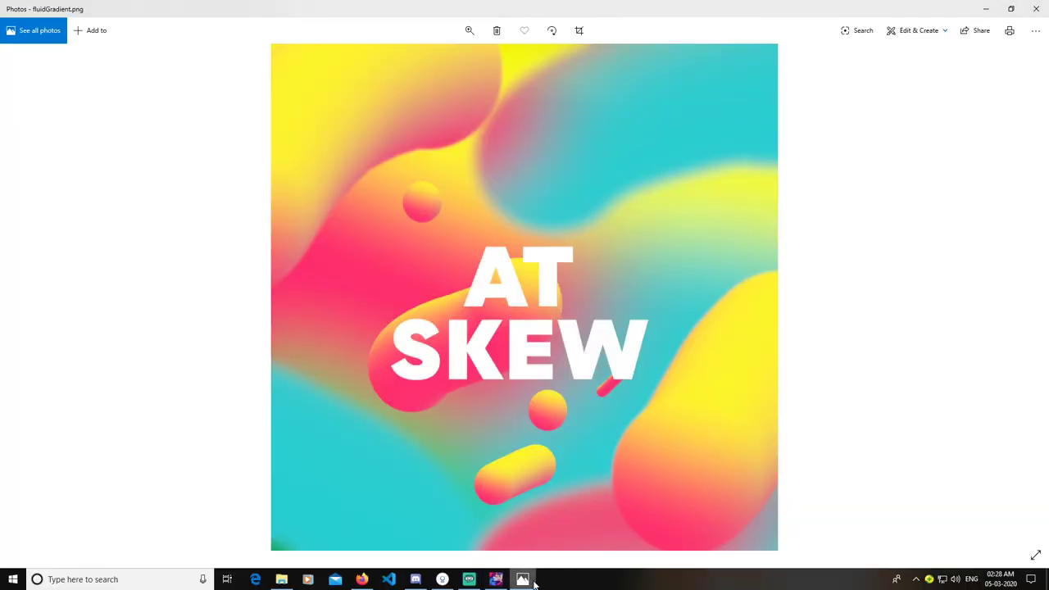
pyautogui.click(531, 581)
pyautogui.click(531, 581)
pyautogui.click(531, 581)
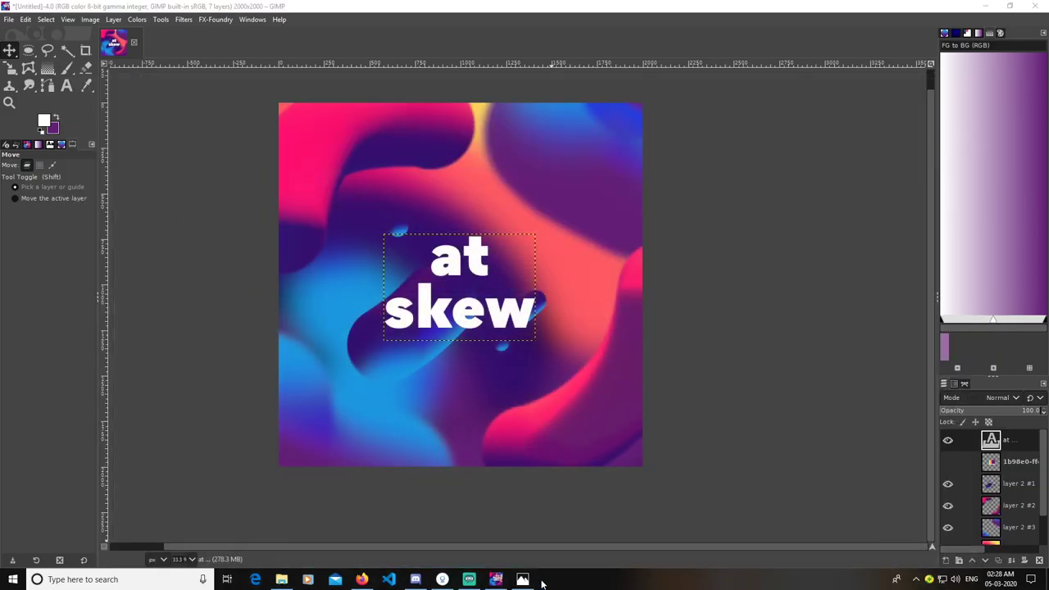
pyautogui.click(529, 581)
pyautogui.click(529, 580)
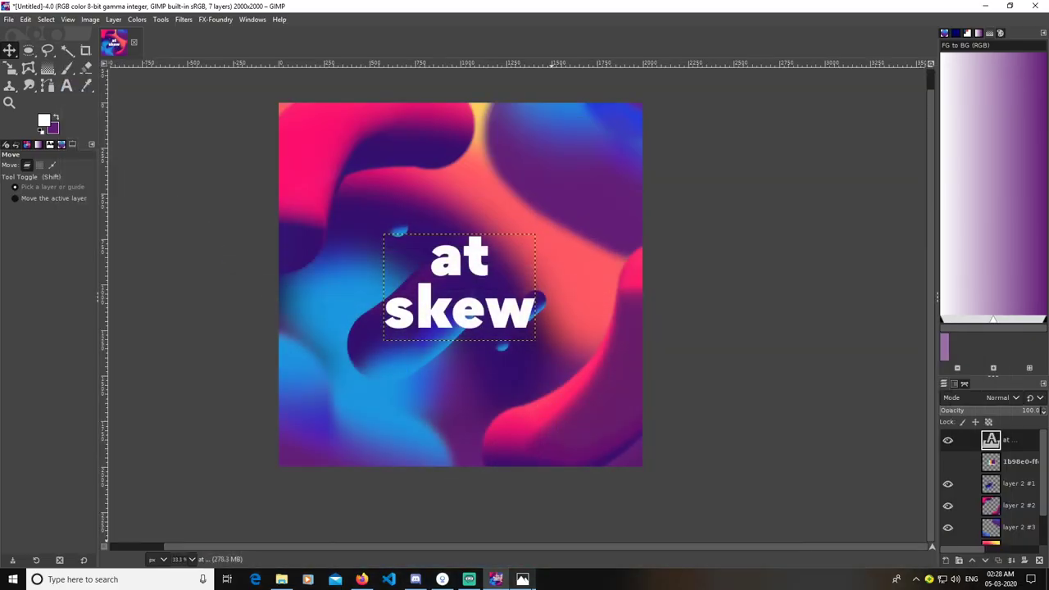
pyautogui.click(525, 581)
pyautogui.click(525, 580)
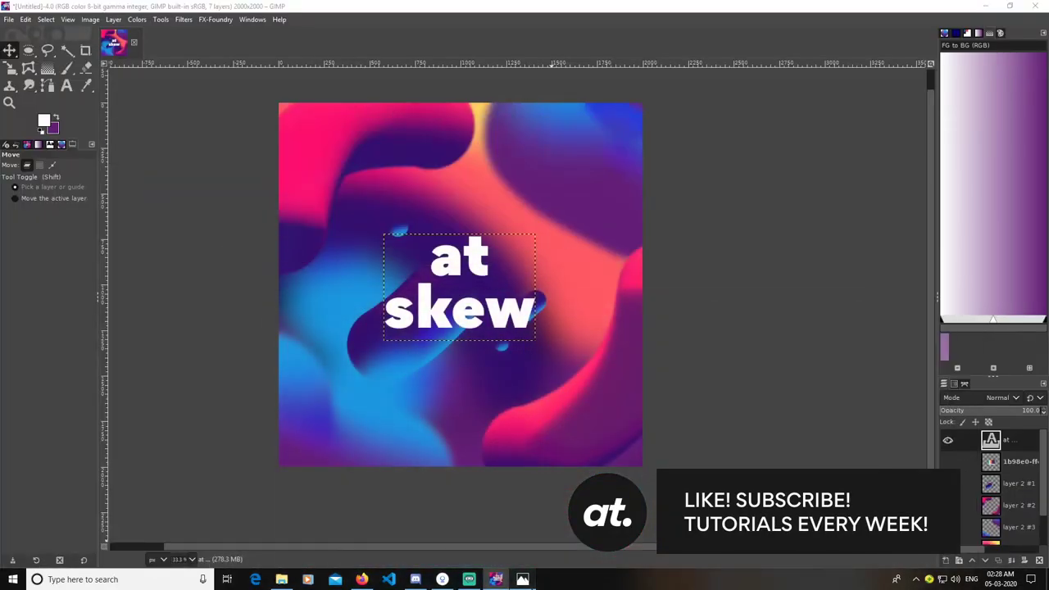
pyautogui.click(524, 580)
pyautogui.click(523, 581)
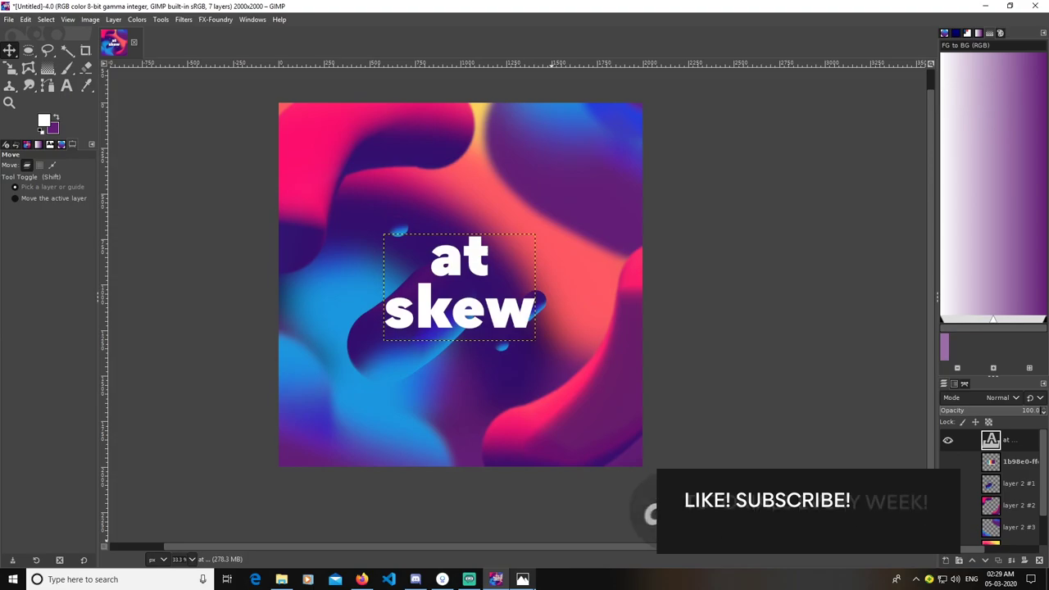
pyautogui.click(523, 580)
pyautogui.click(523, 580)
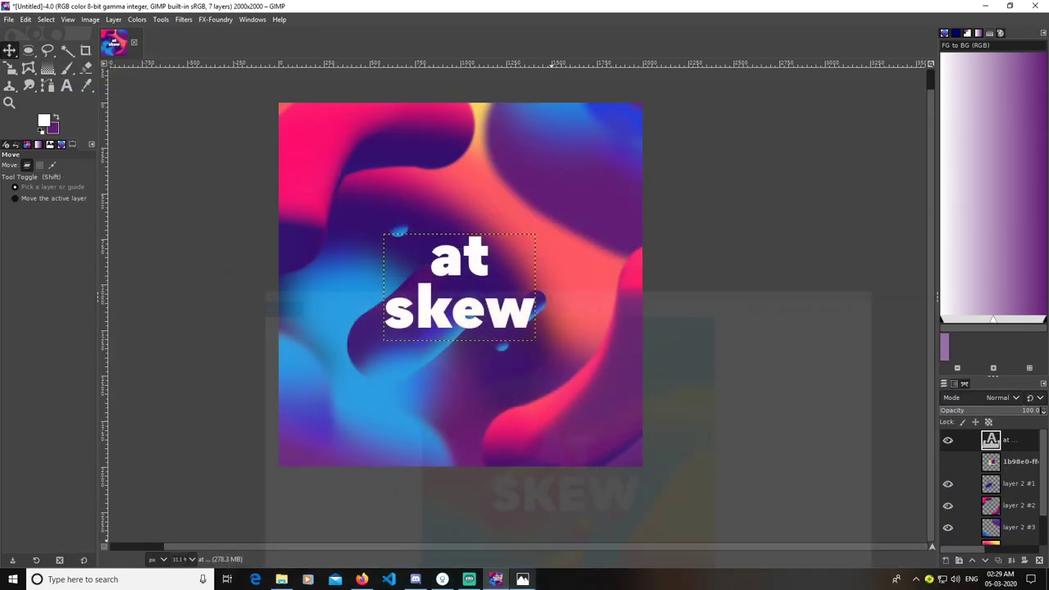